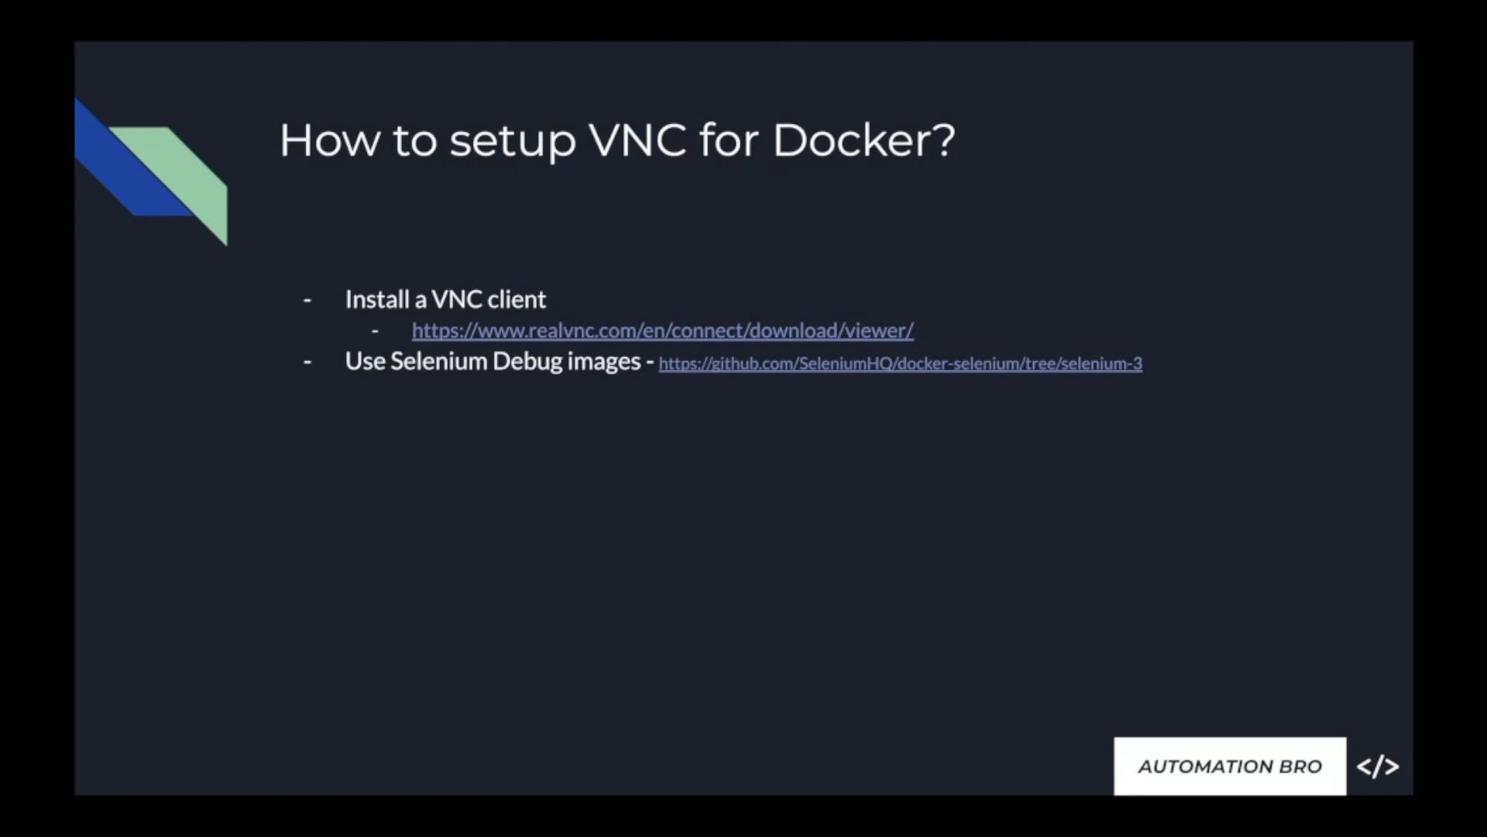
# - Follow the slide's github.com/SeleniumHQ/docker-selenium link to the repository's selenium-3 branch page
pyautogui.click(995, 368)
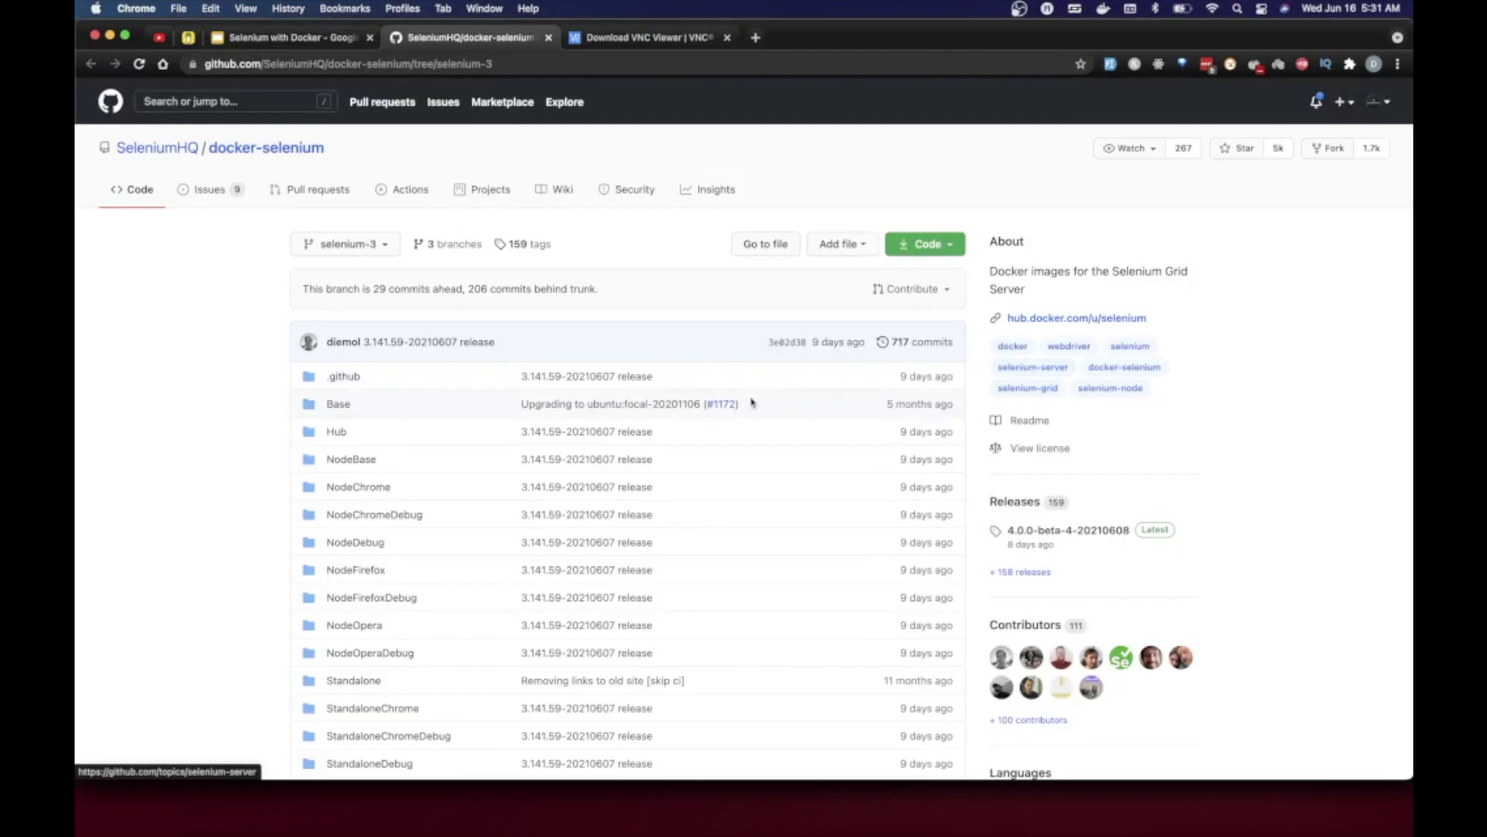
# - Scroll to the README's image list and highlight the standalone and chrome/firefox debug image lines
pyautogui.scroll(-15, 751, 401)
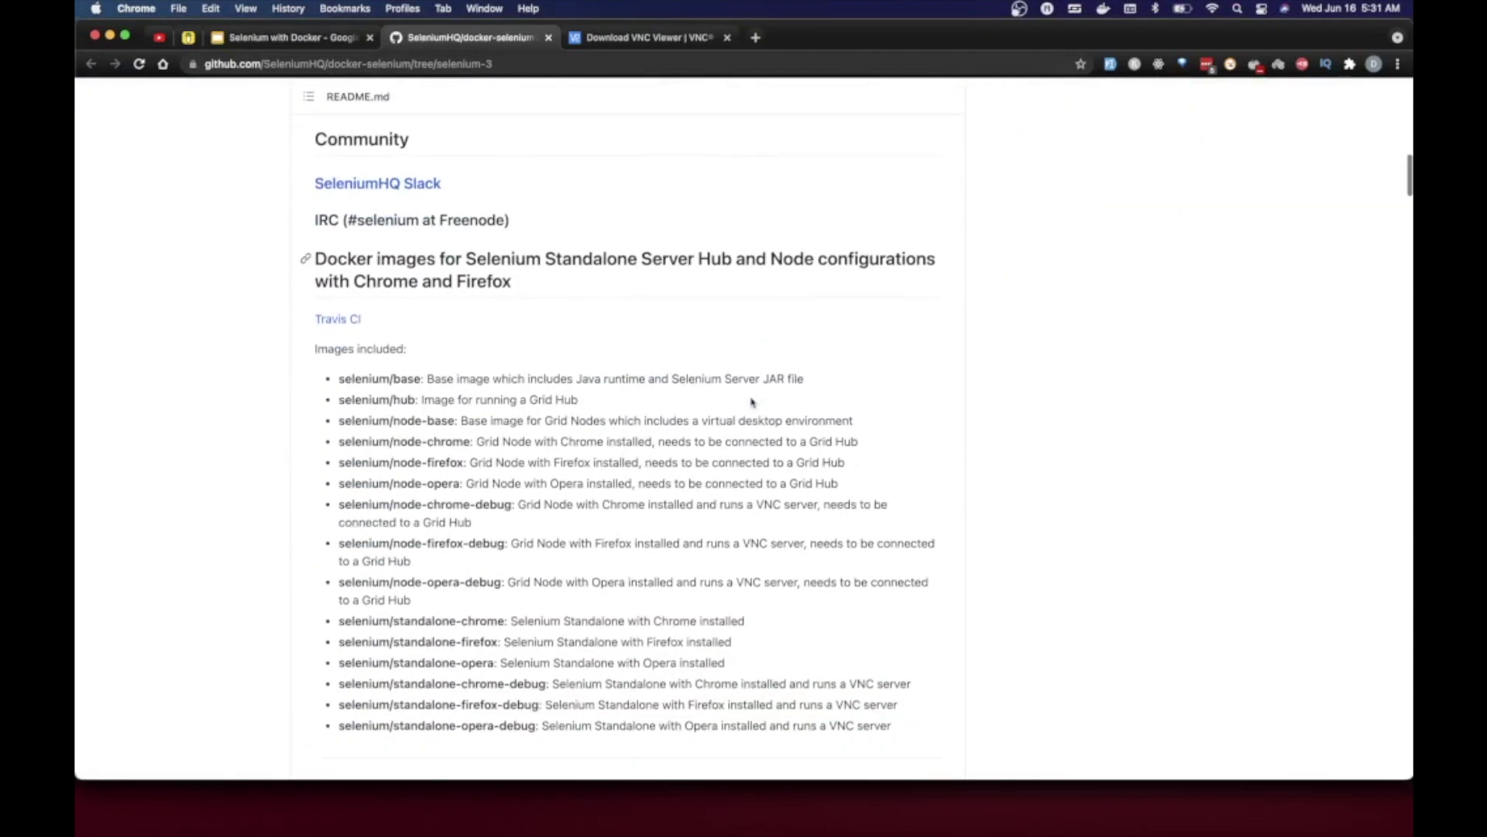
pyautogui.moveTo(735, 521); pyautogui.dragTo(488, 471)
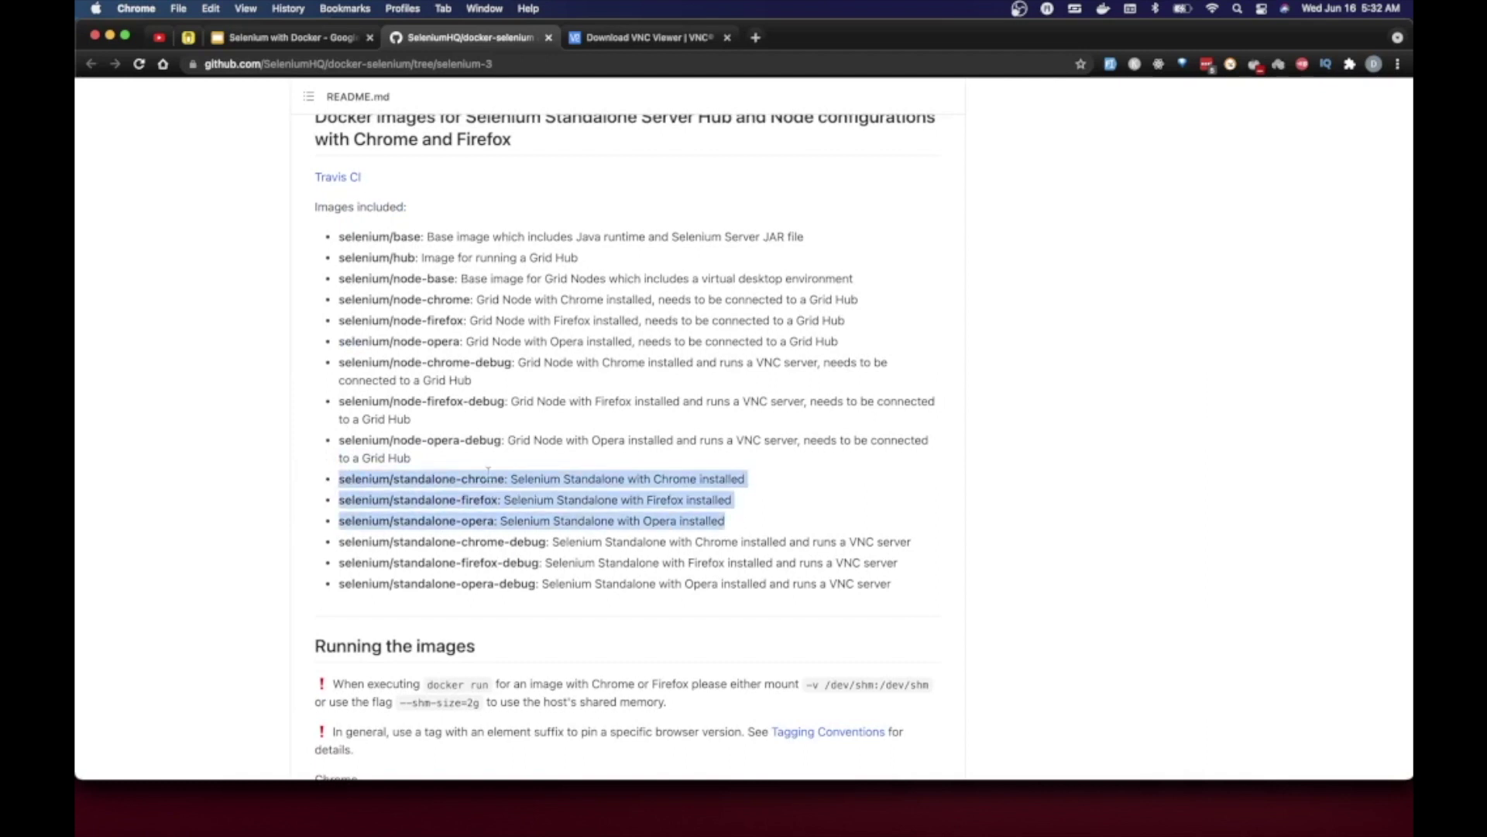
pyautogui.click(485, 519)
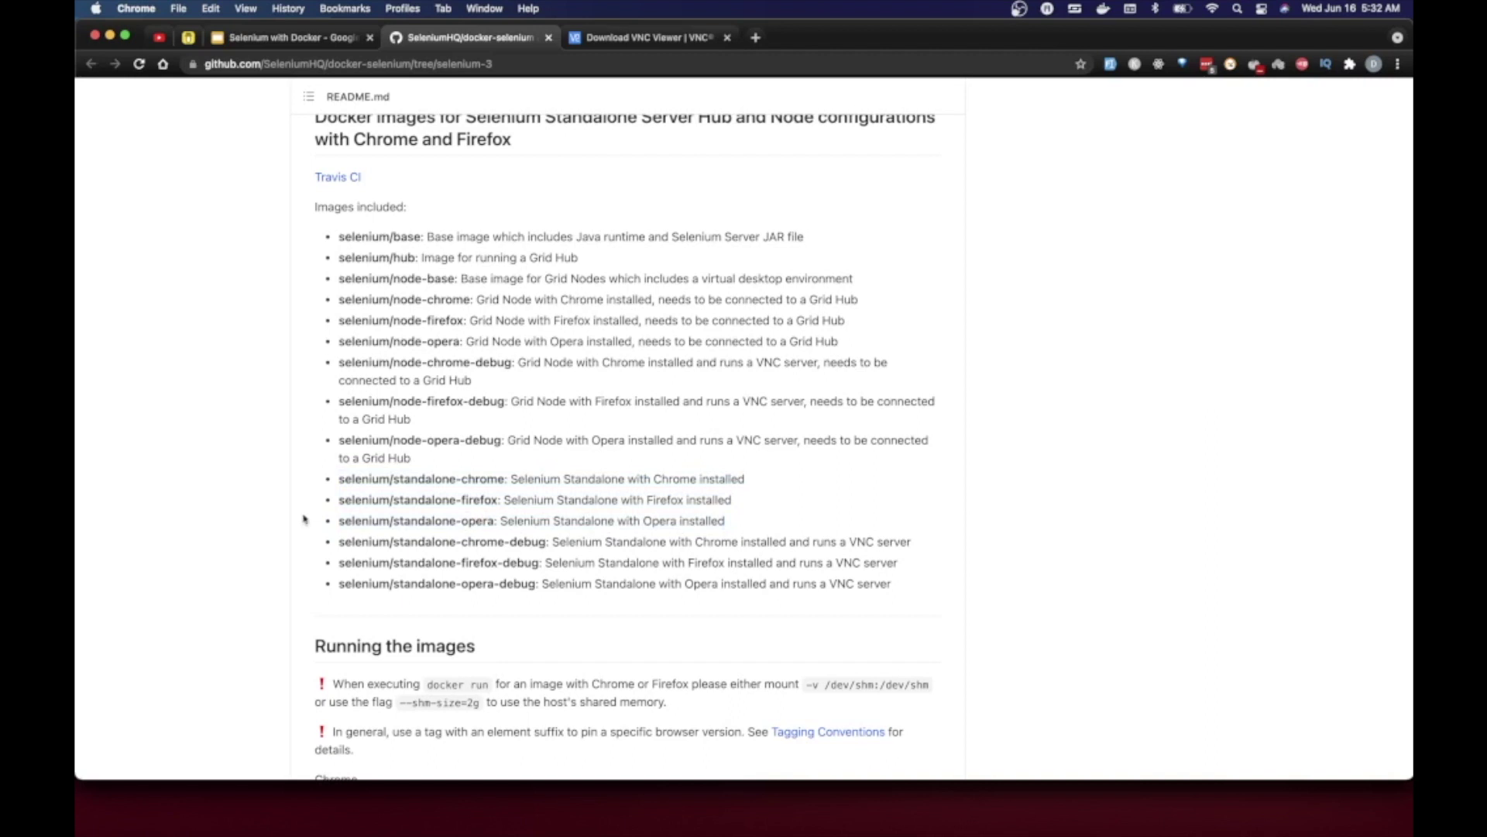
pyautogui.tripleClick(340, 544)
pyautogui.moveTo(556, 554); pyautogui.dragTo(547, 563)
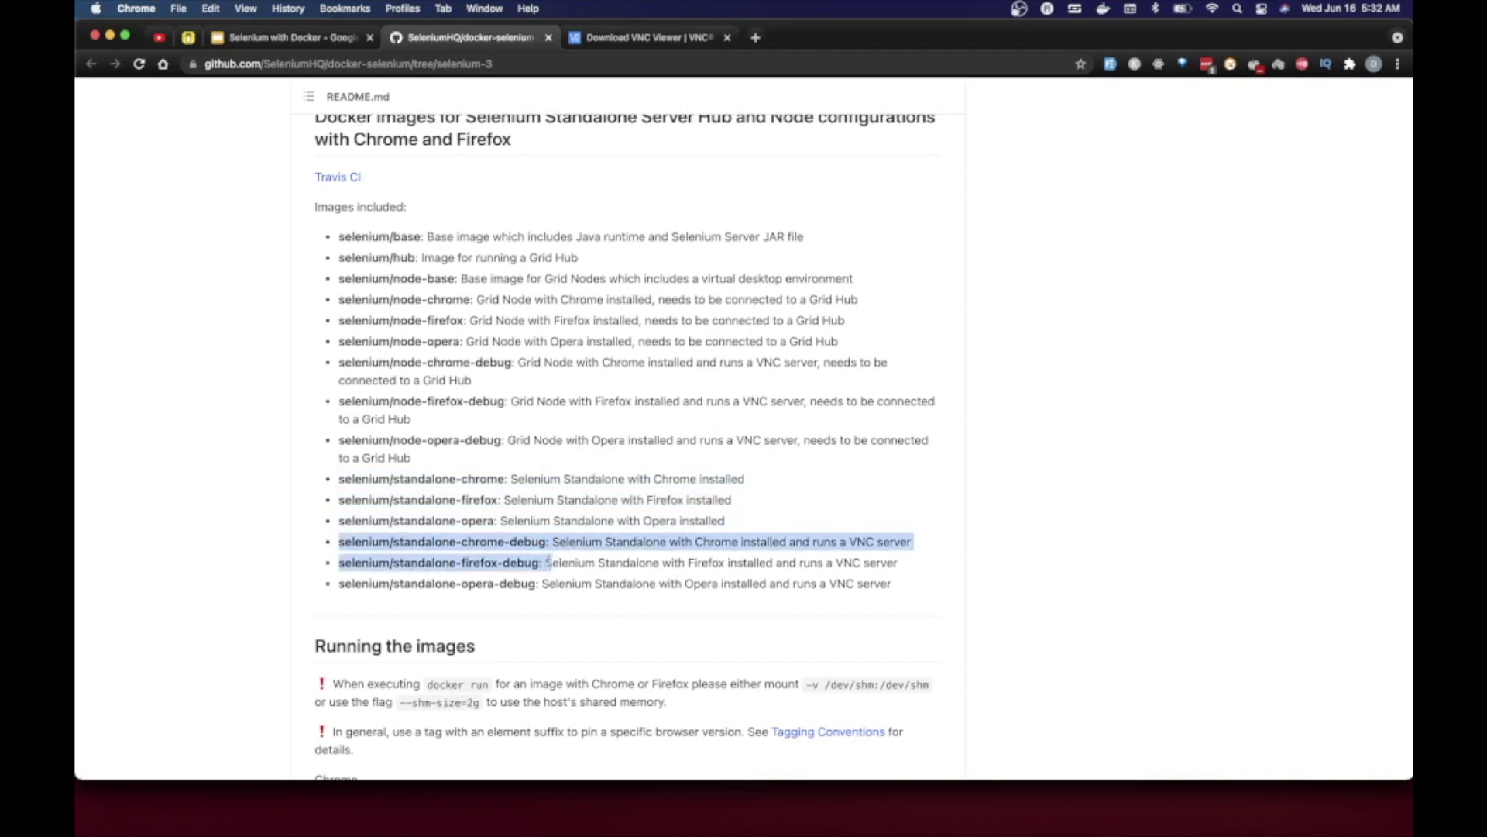
pyautogui.click(531, 583)
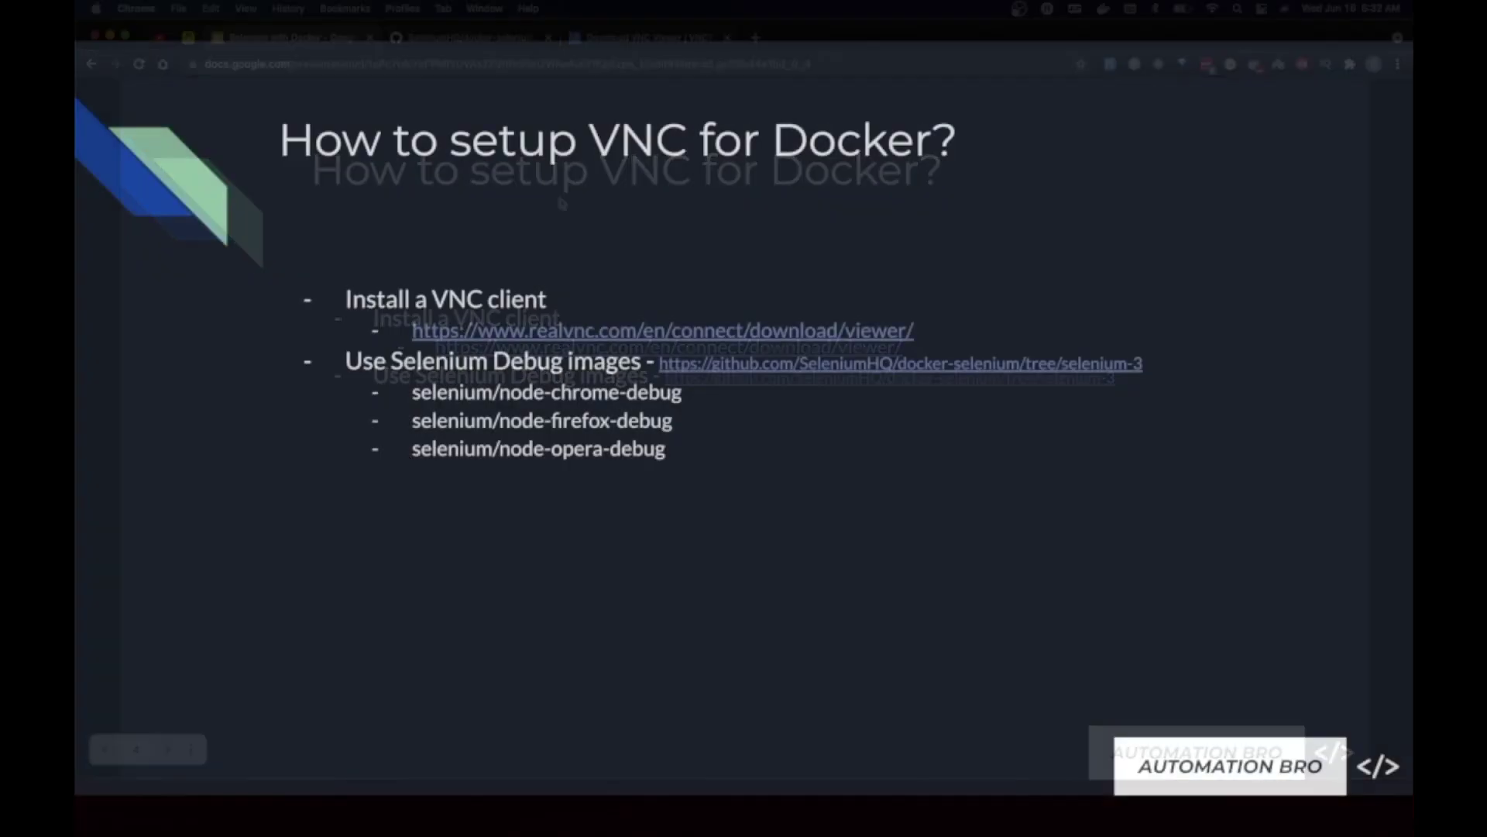
# - Reveal the slide bullet about mapping the external VNC port to Docker port 5900
pyautogui.press('Right')
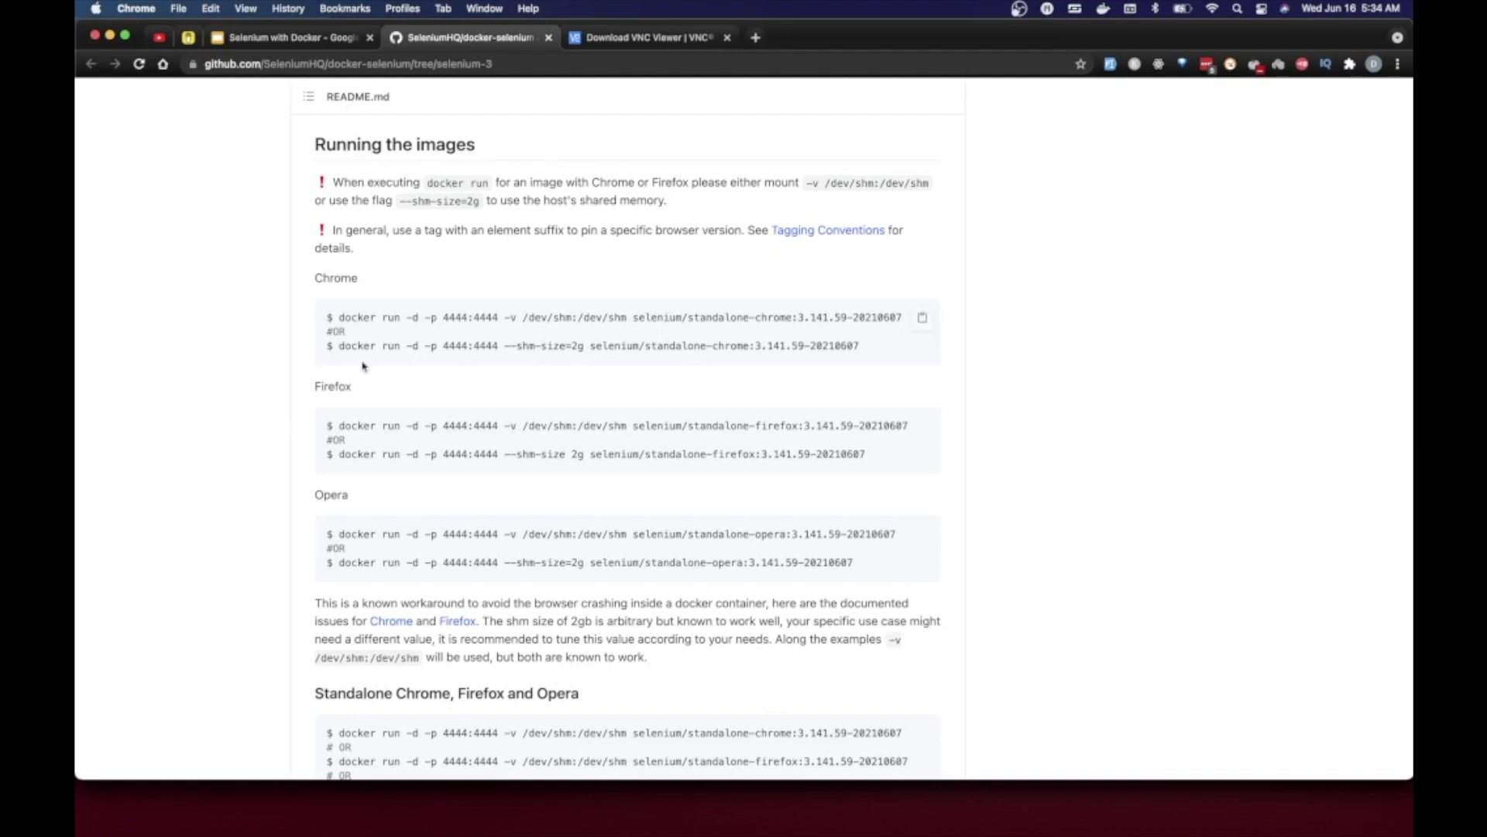
# - Copy the README's second standalone-chrome docker run command into the terminal prompt
pyautogui.moveTo(350, 338); pyautogui.dragTo(887, 346)
pyautogui.press('super+c')
pyautogui.press('super+Tab')
pyautogui.press('super+v')
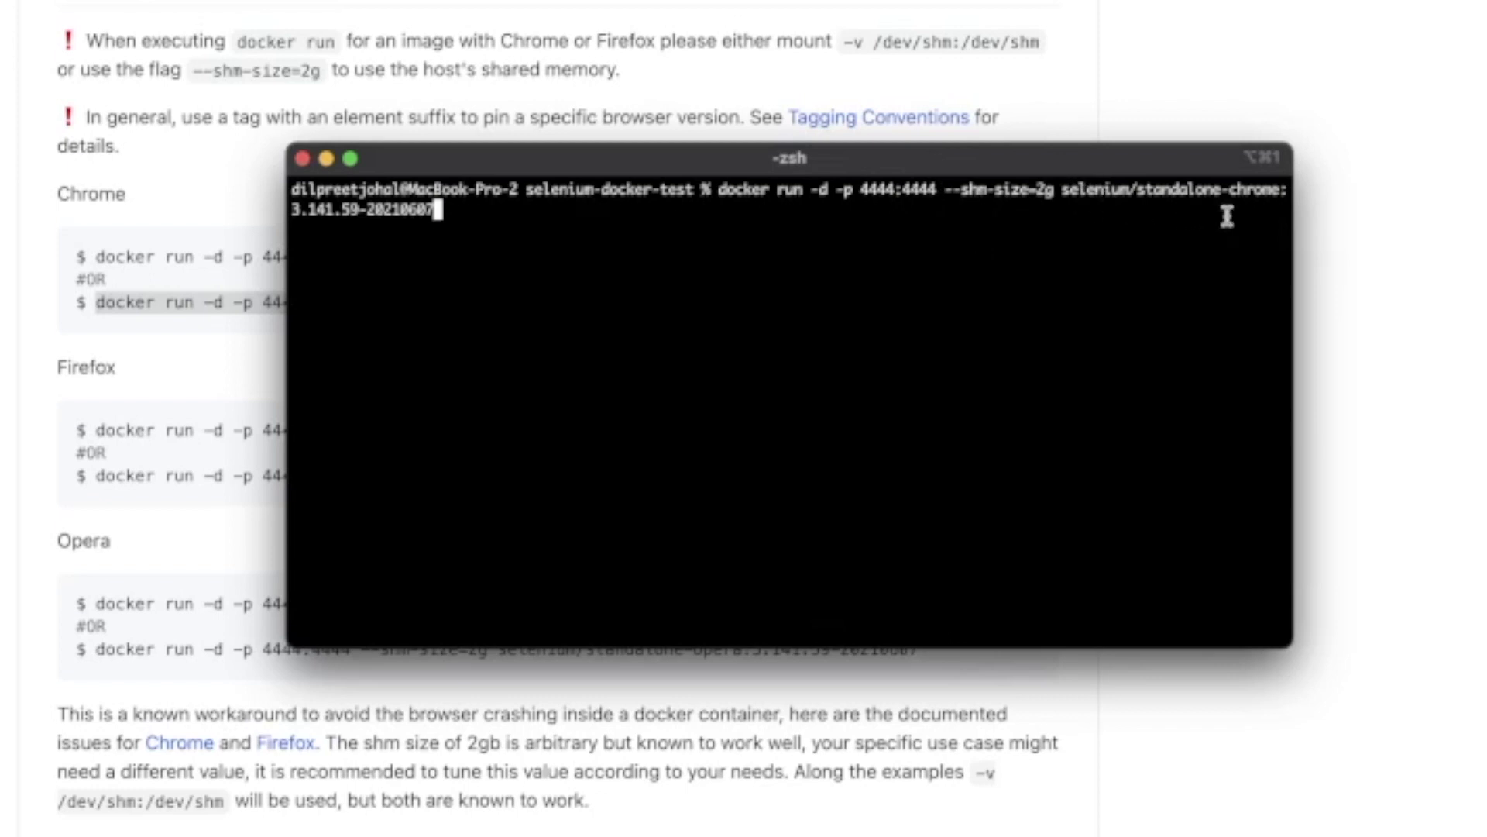
# - Append -debug to the standalone-chrome image name and insert -p 5900:5900 before --shm-size
pyautogui.rightClick(1277, 192)
pyautogui.press('Escape')
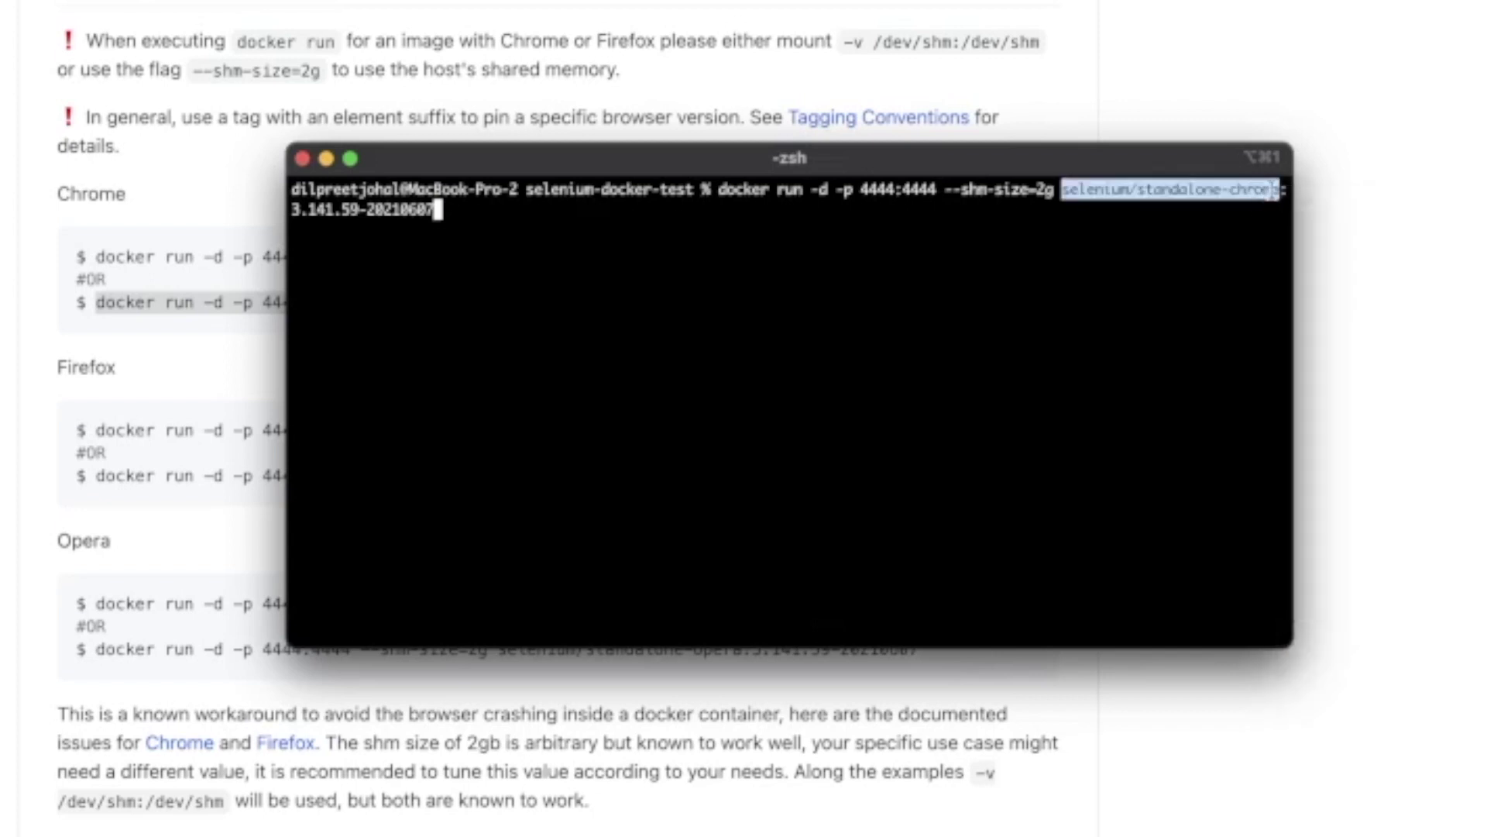
pyautogui.keyDown('alt'); pyautogui.click(1280, 190); pyautogui.keyUp('alt')
pyautogui.write('-debug')
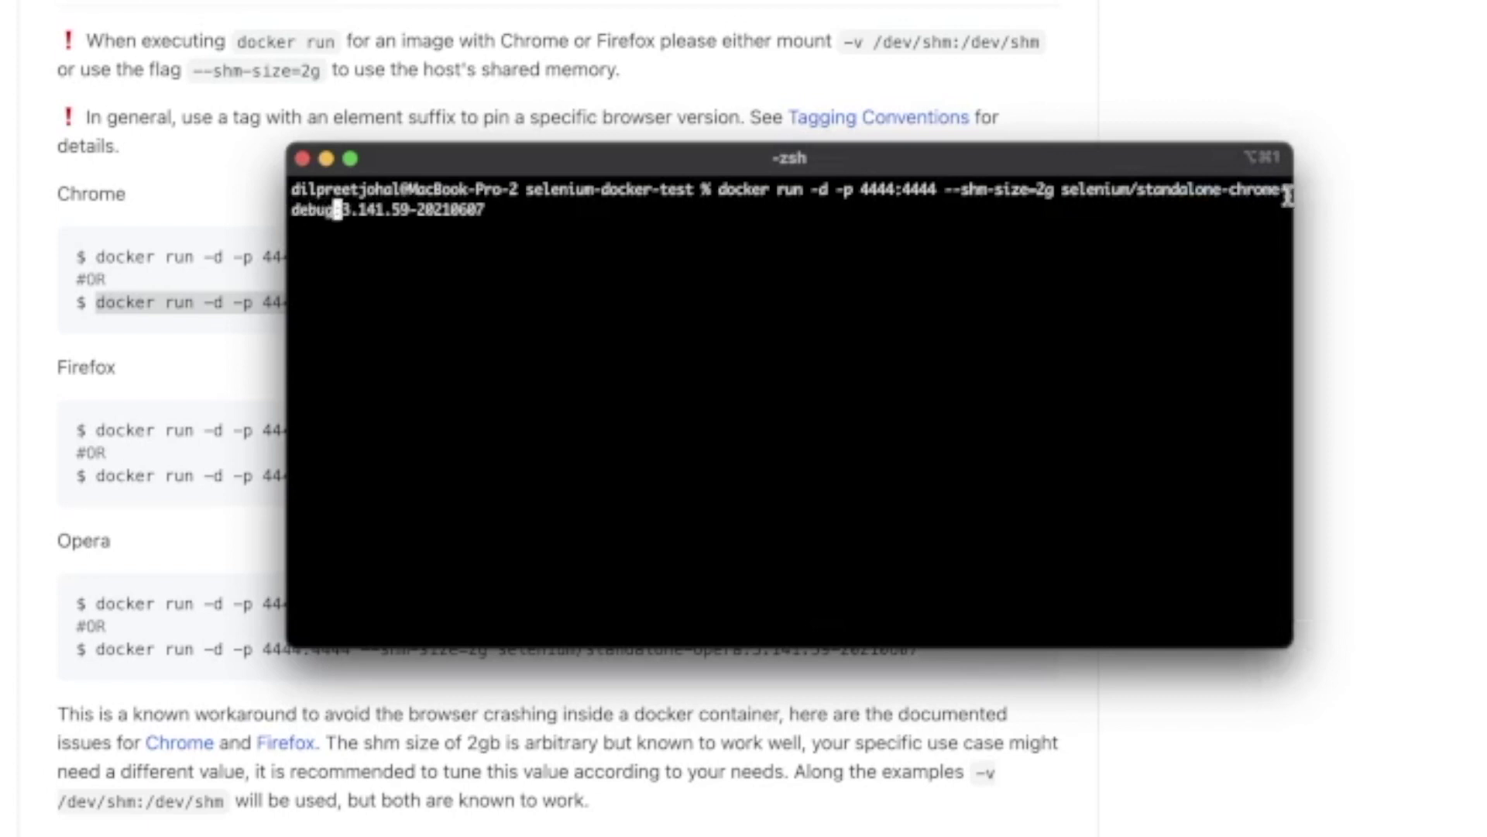
pyautogui.keyDown('alt'); pyautogui.click(950, 191); pyautogui.keyUp('alt')
pyautogui.write('-p ')
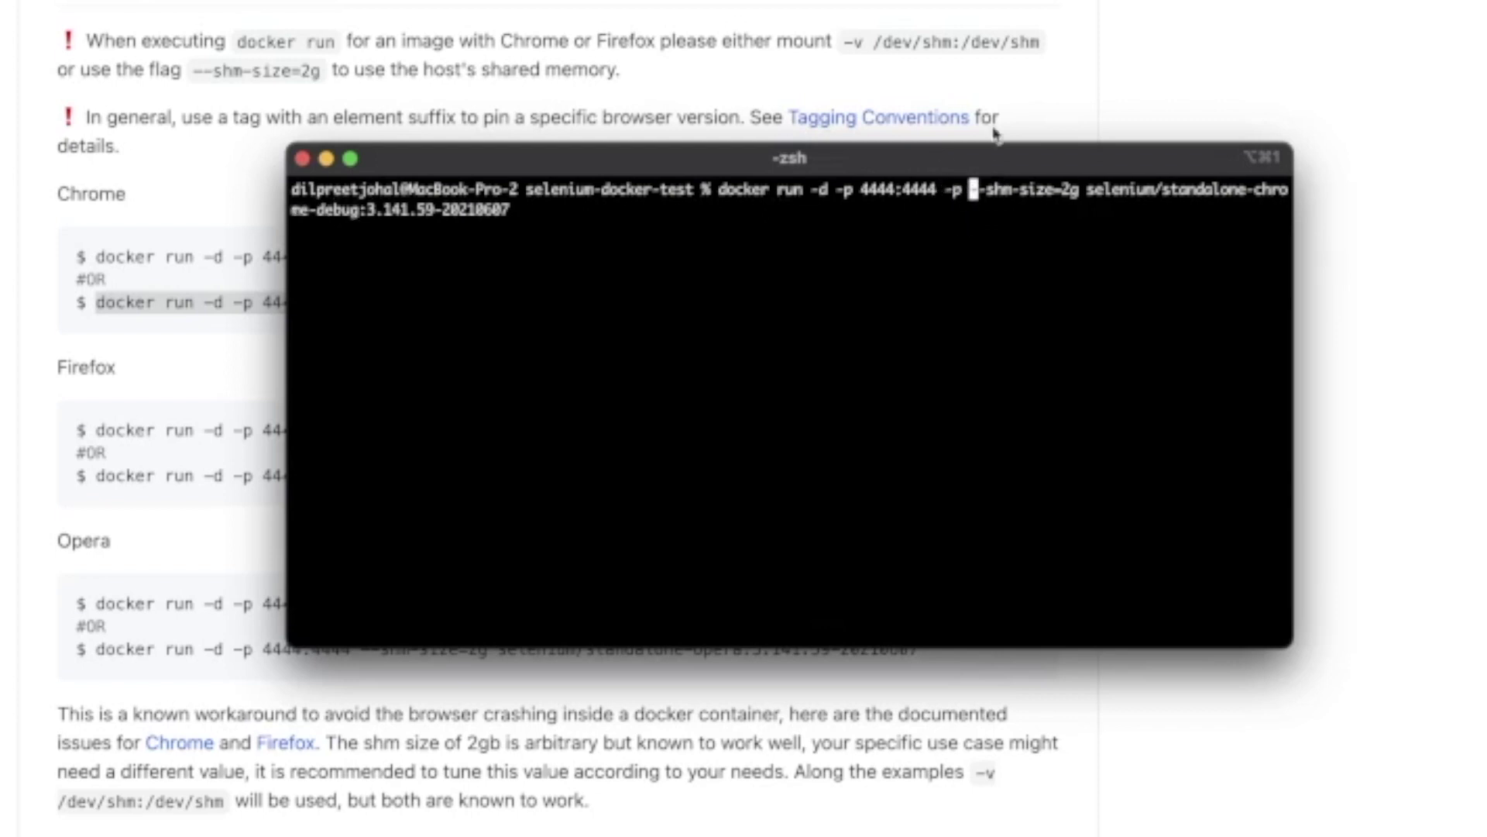
pyautogui.write('5900:5')
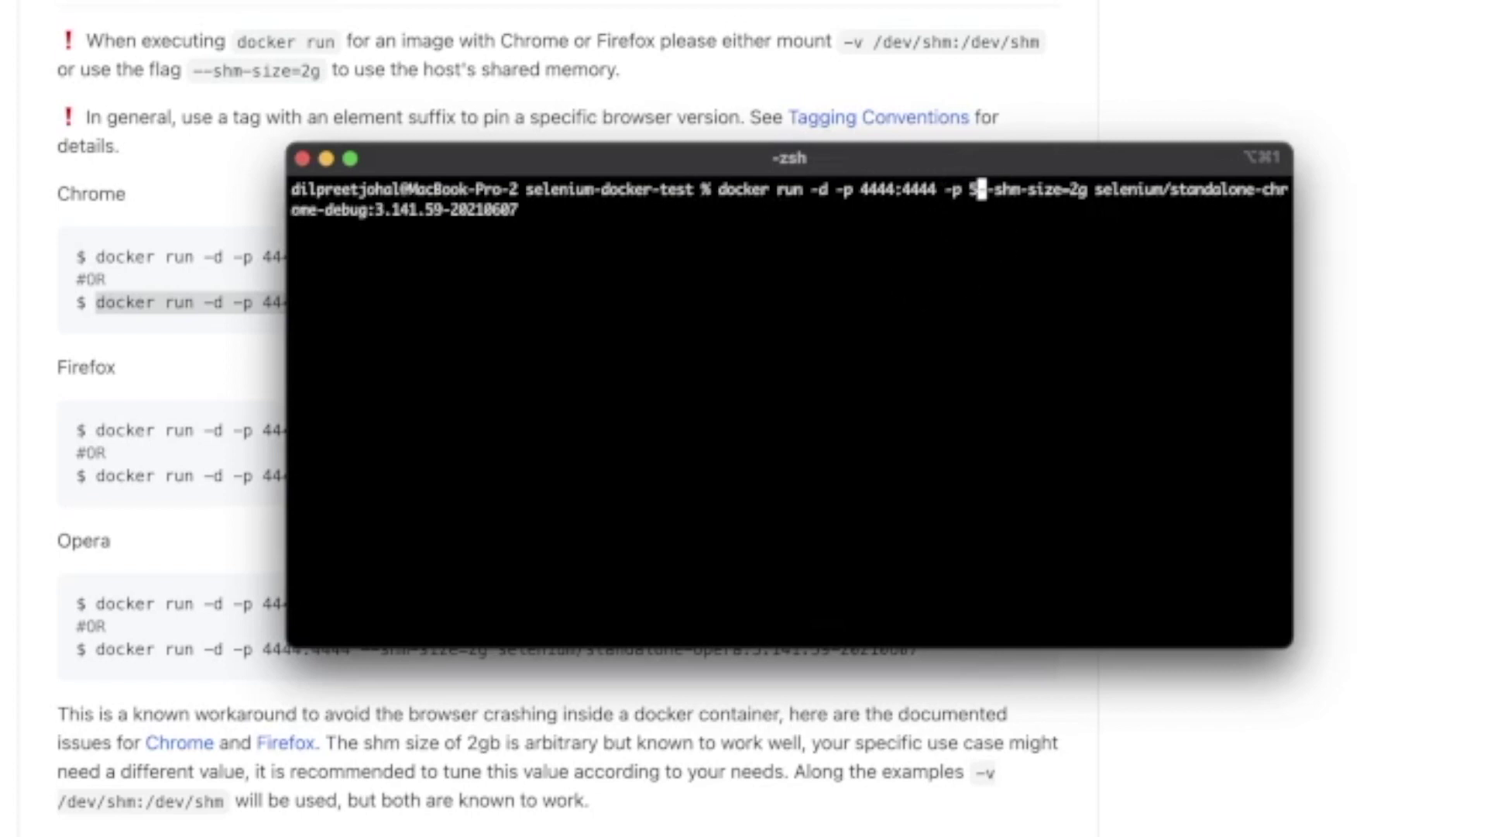
pyautogui.write('900')
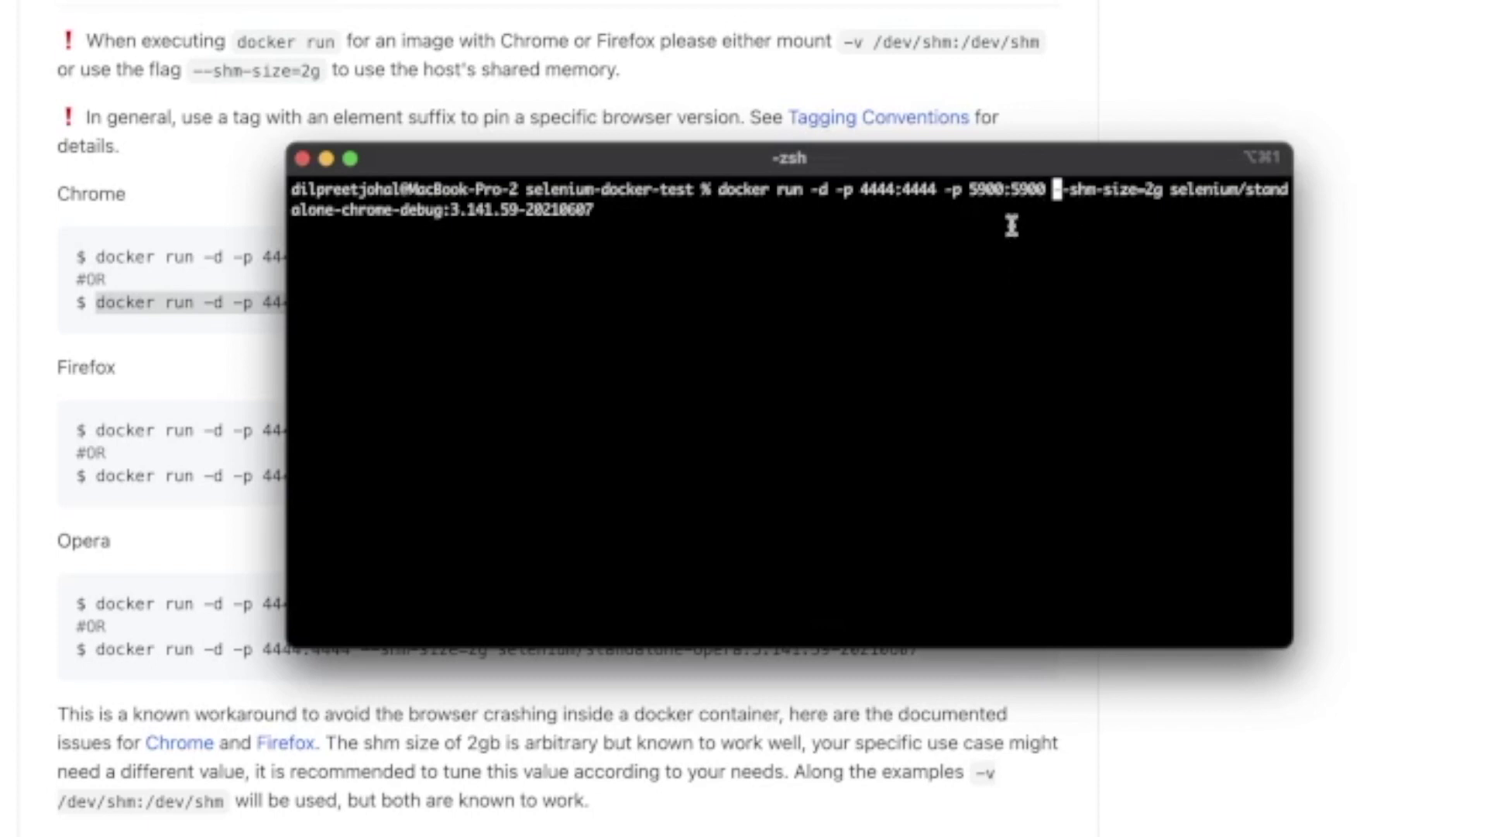
# - Rework the port numbers in the mapping so it reads 5900:5900
pyautogui.press('Left')
pyautogui.doubleClick(1030, 188)
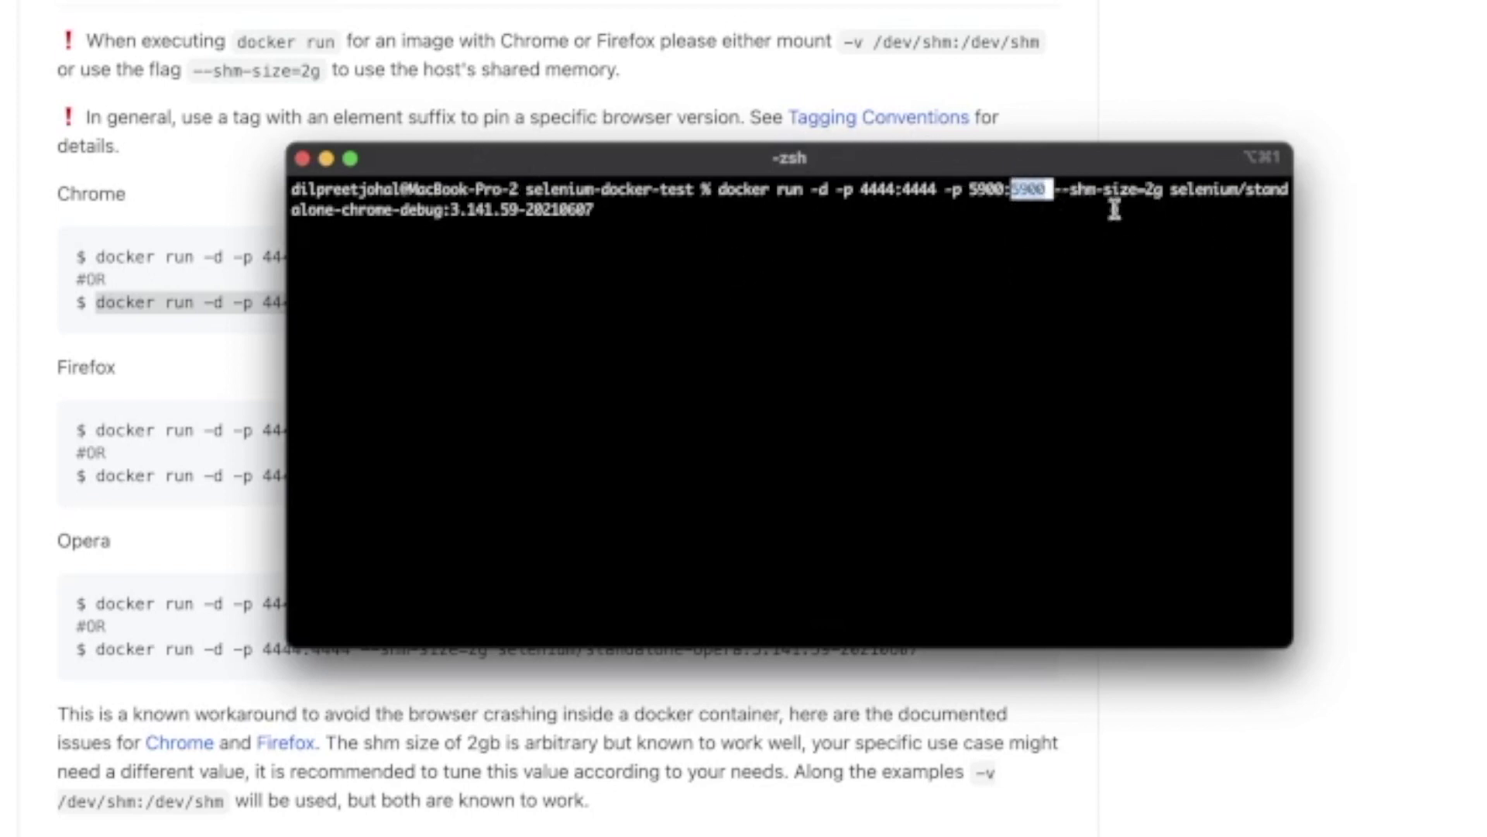
pyautogui.moveTo(970, 188); pyautogui.dragTo(1005, 187)
pyautogui.click(1004, 189)
pyautogui.press('BackSpace')
pyautogui.press('BackSpace')
pyautogui.press('BackSpace')
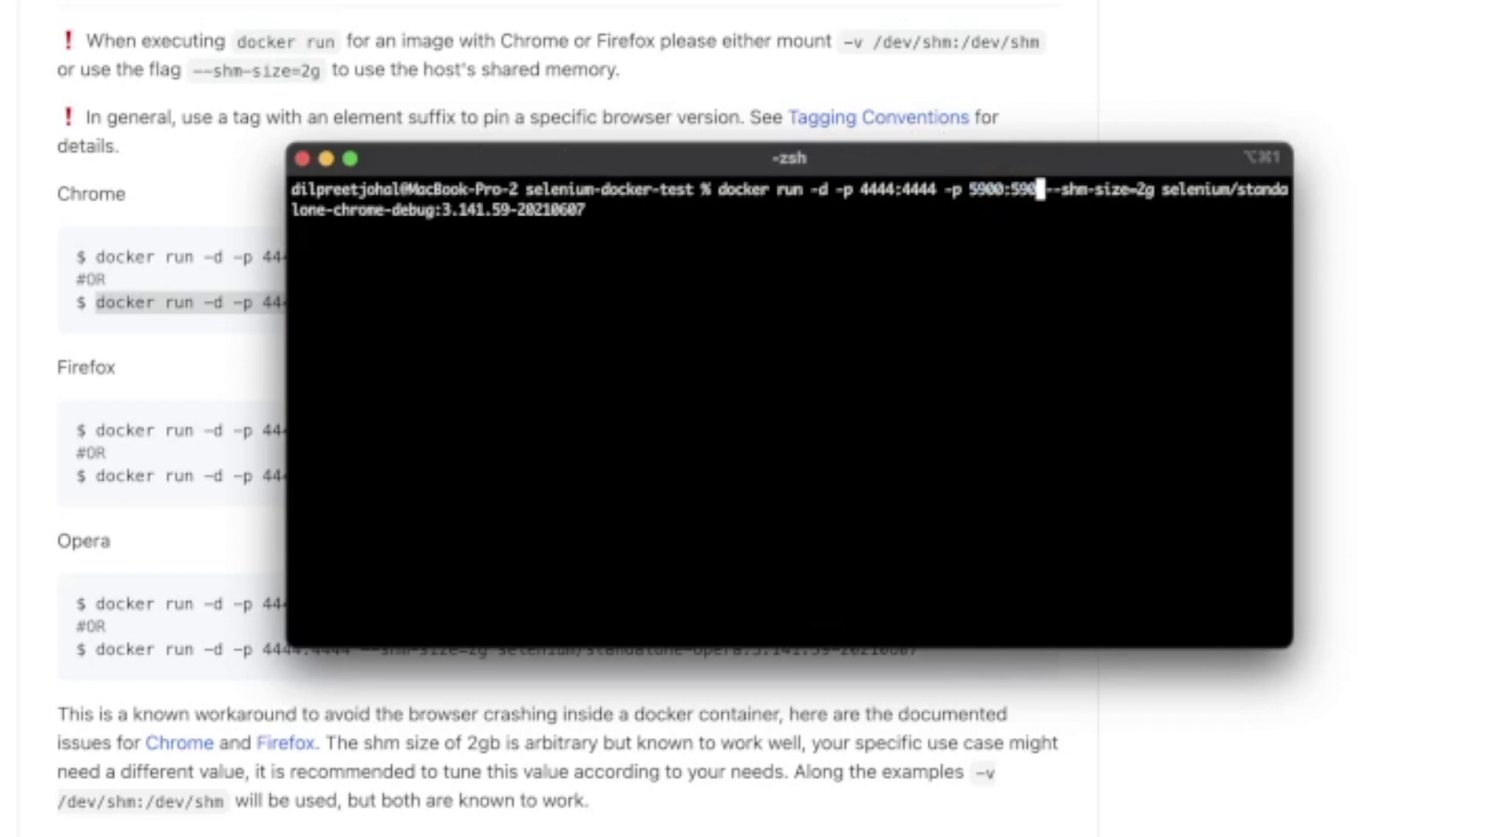
pyautogui.write('0')
pyautogui.press('Left')
pyautogui.write('90')
pyautogui.press('Left')
pyautogui.press('Left')
pyautogui.press('Left')
pyautogui.press('BackSpace')
pyautogui.write('1')
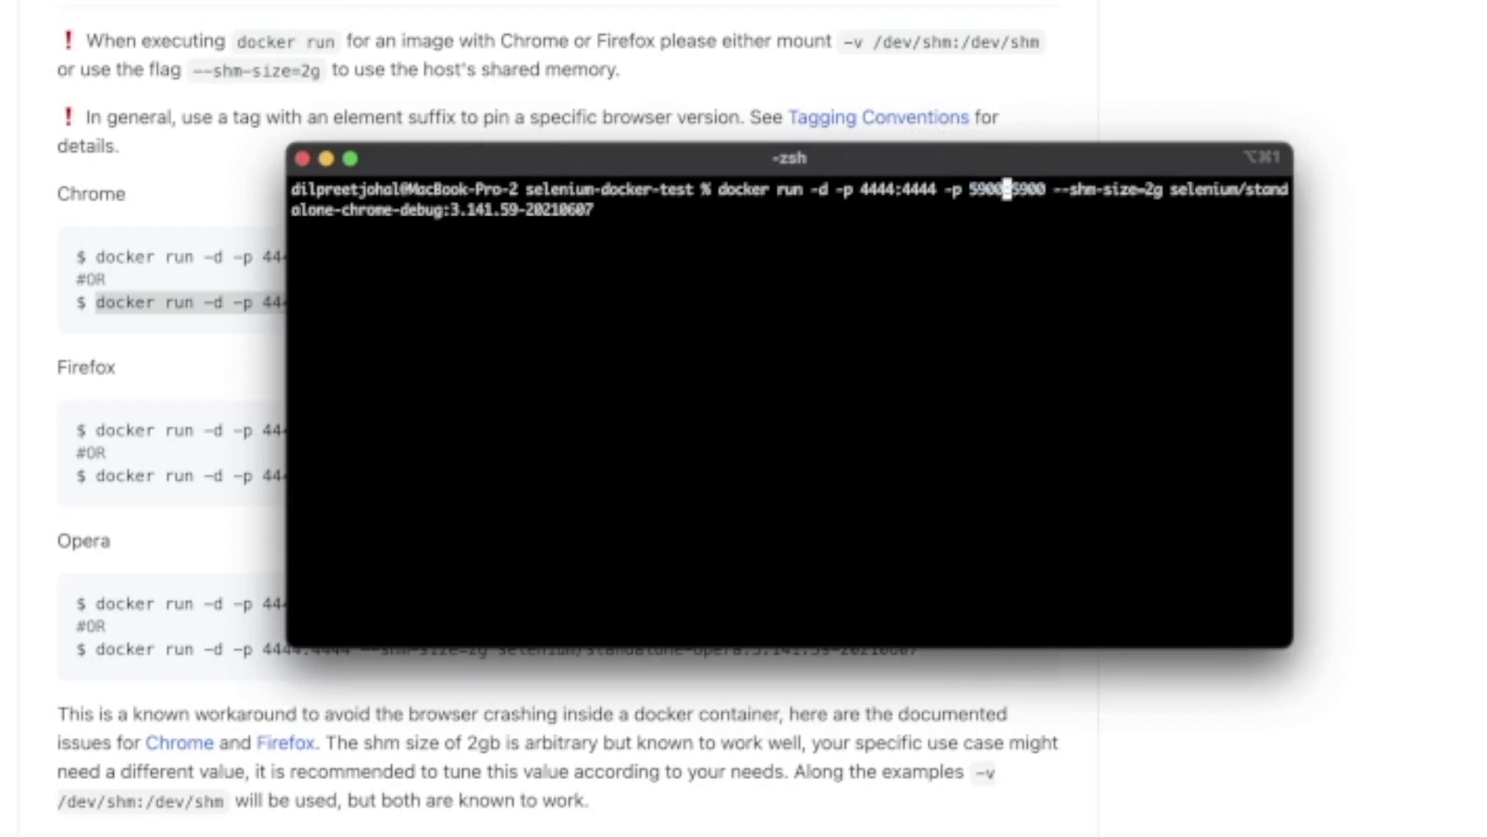
pyautogui.press('BackSpace')
pyautogui.press('BackSpace')
pyautogui.write('10')
pyautogui.press('BackSpace')
pyautogui.press('BackSpace')
pyautogui.write('00')
pyautogui.tripleClick(1106, 233)
pyautogui.click(1058, 226)
# - Run the edited chrome-debug command and confirm the container with docker ps
pyautogui.press('Return')
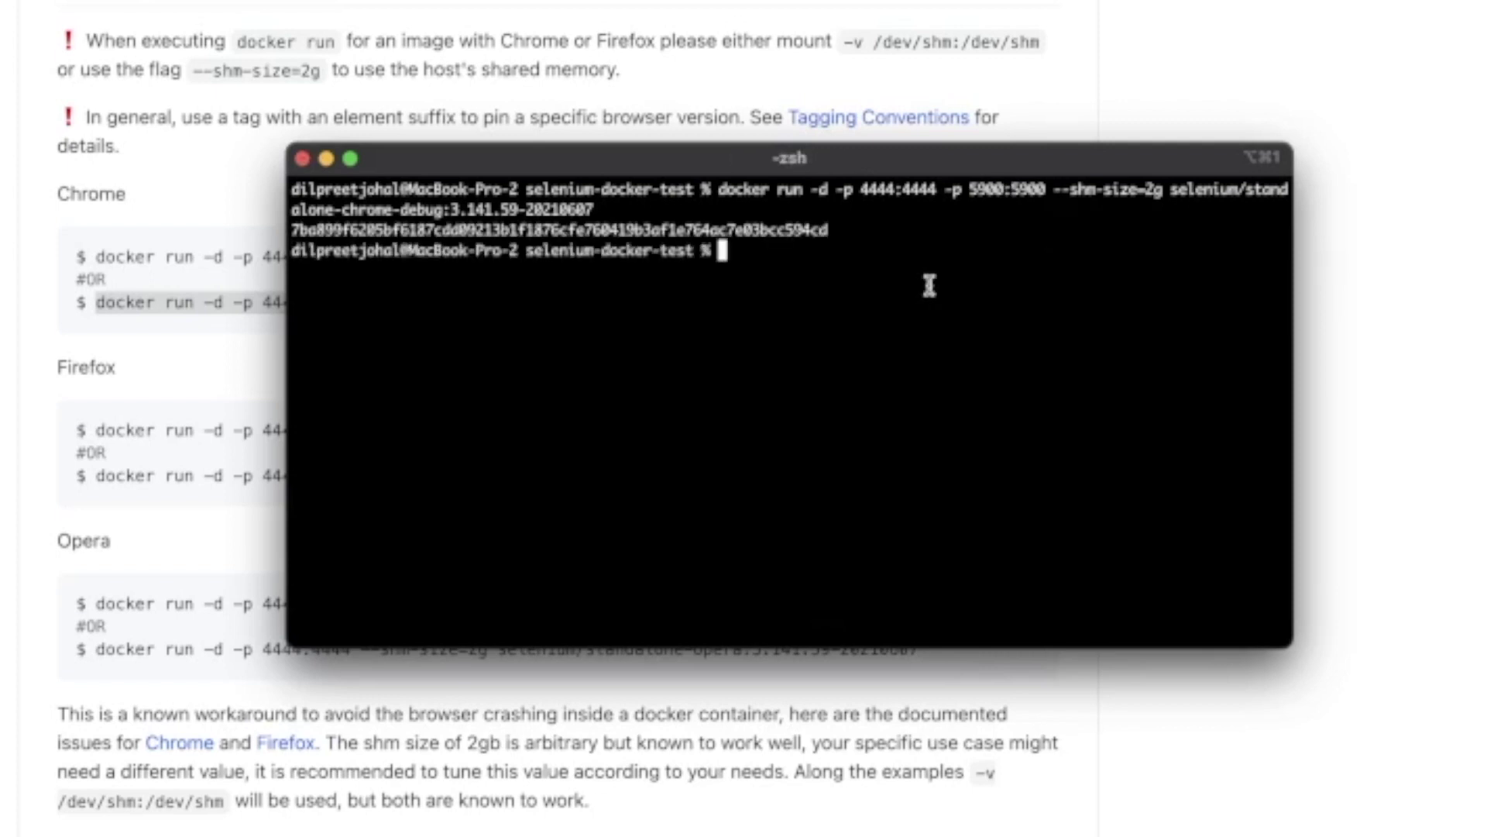
pyautogui.tripleClick(779, 229)
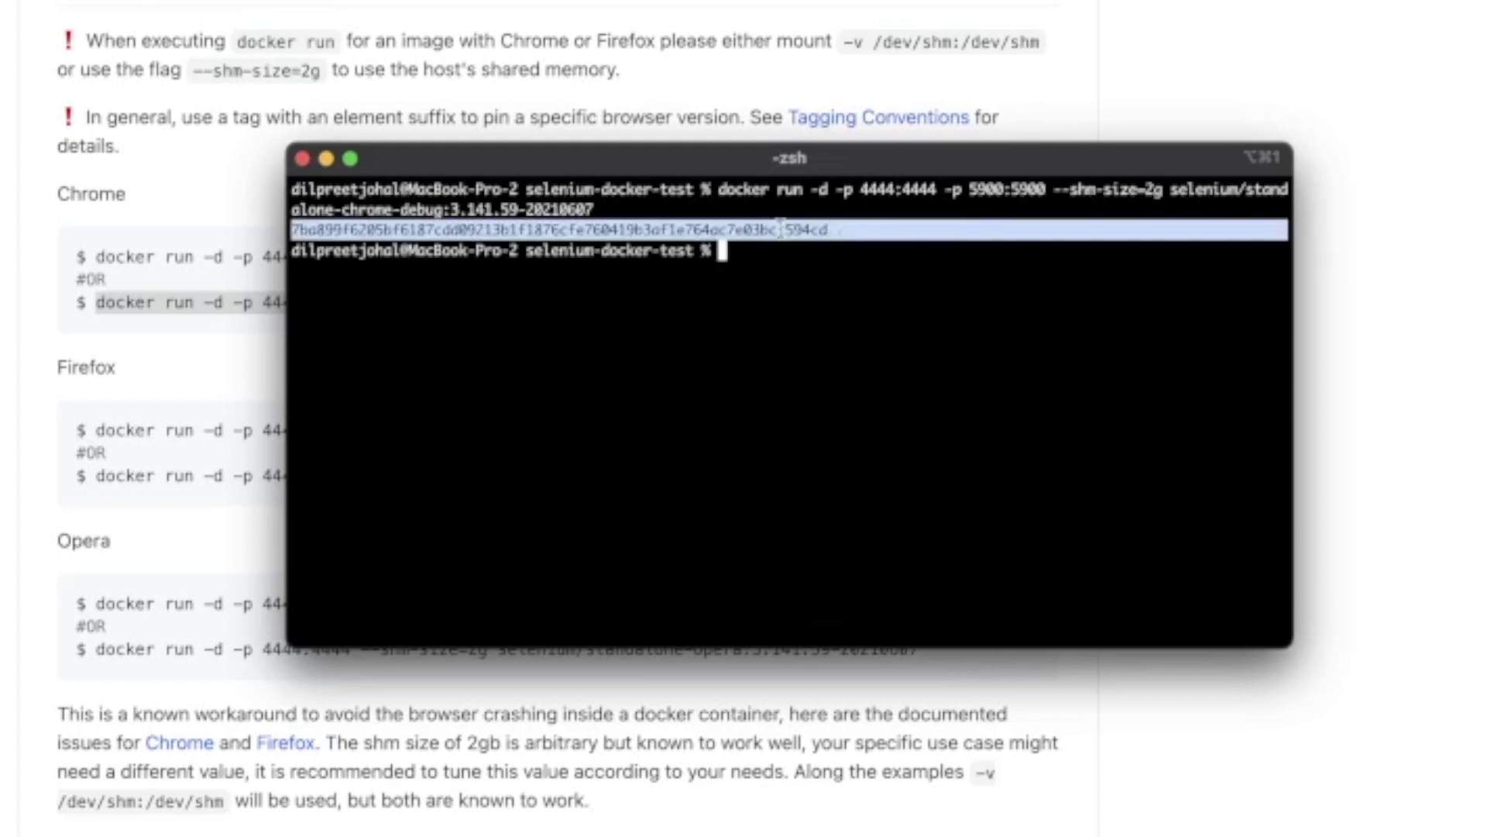
pyautogui.click(779, 229)
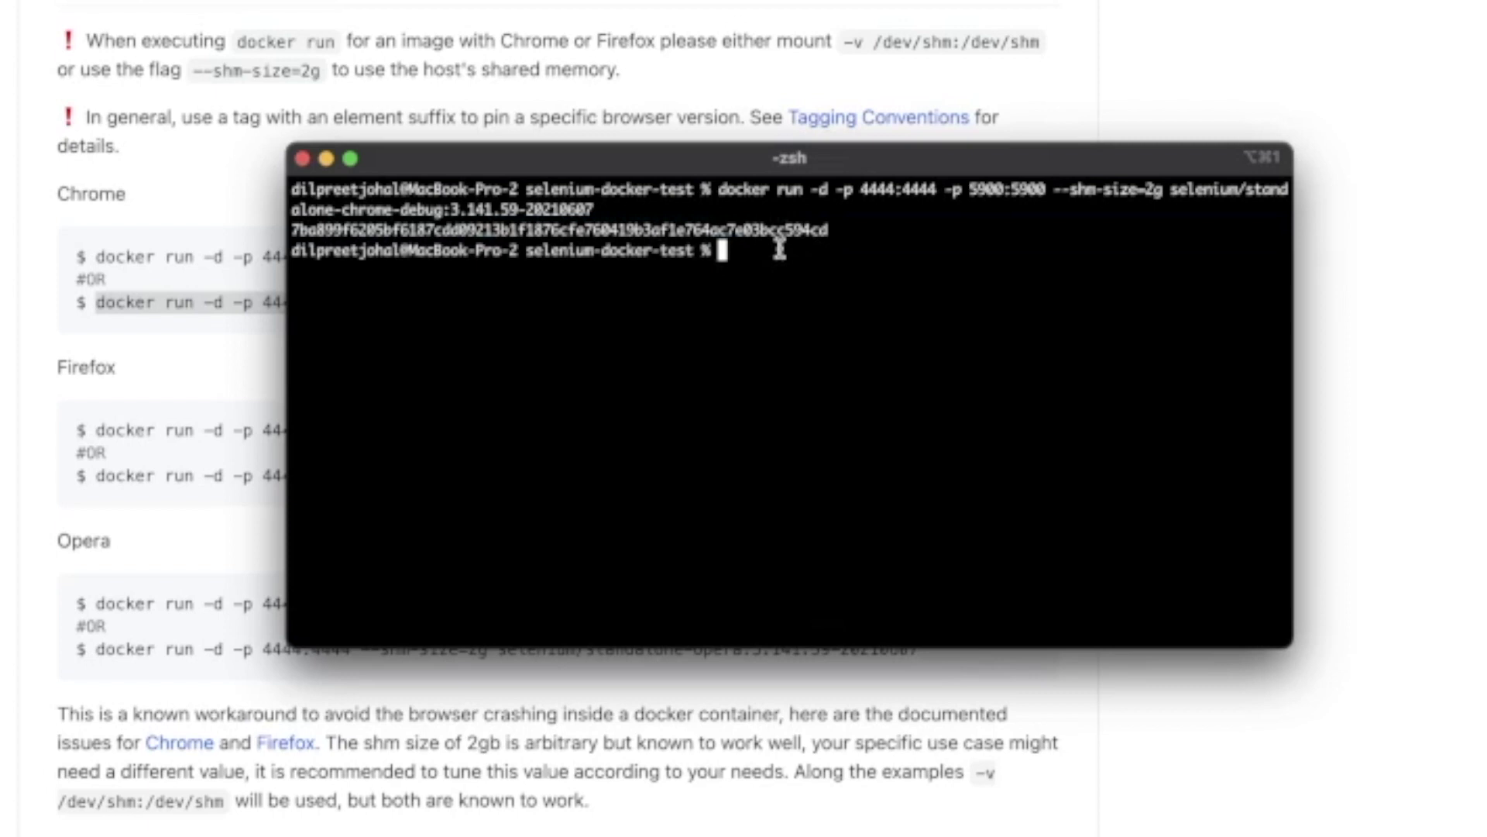
pyautogui.write('docker ps')
pyautogui.press('Return')
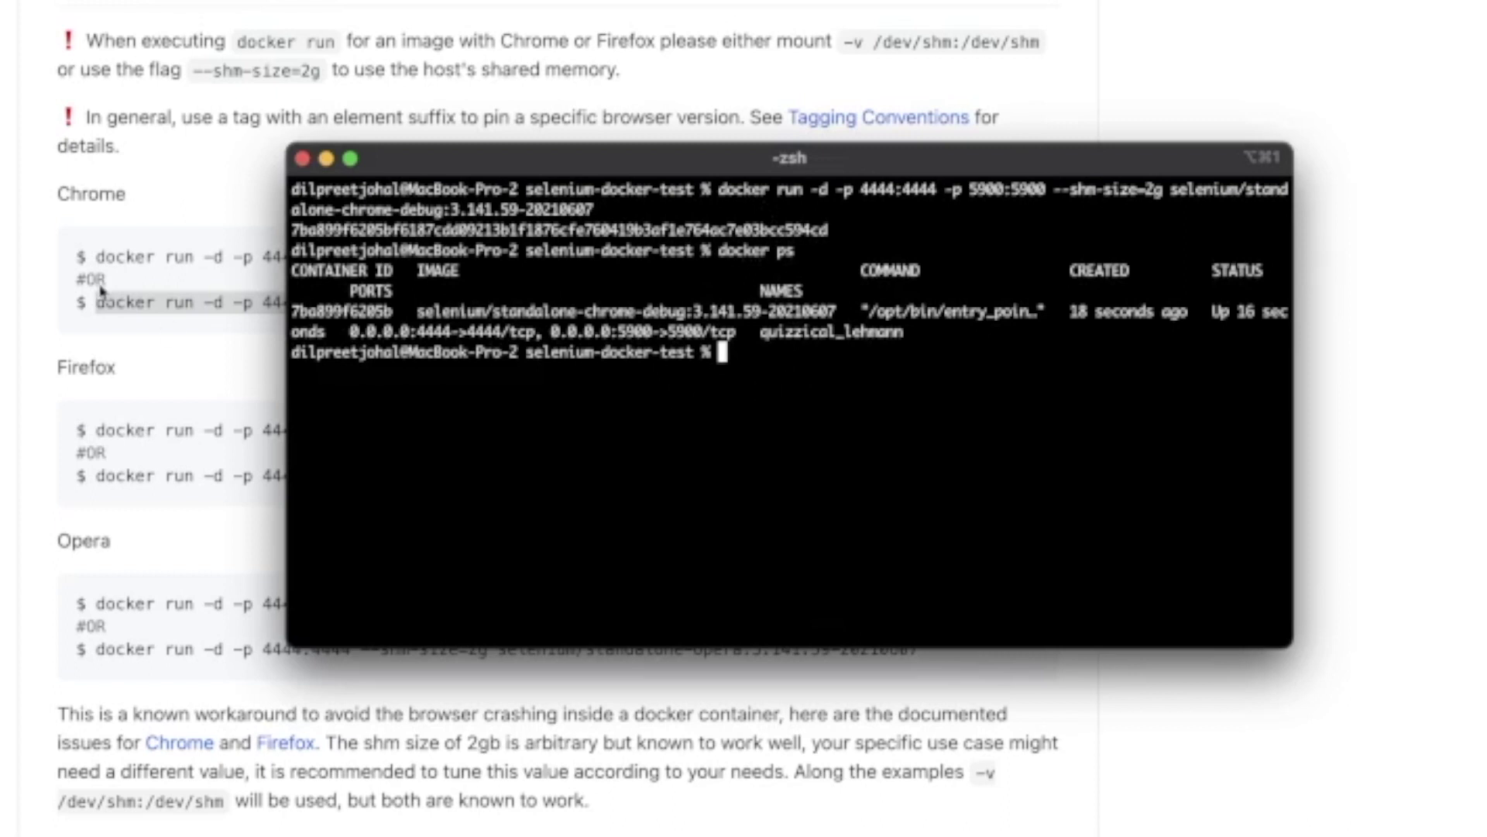
pyautogui.doubleClick(358, 312)
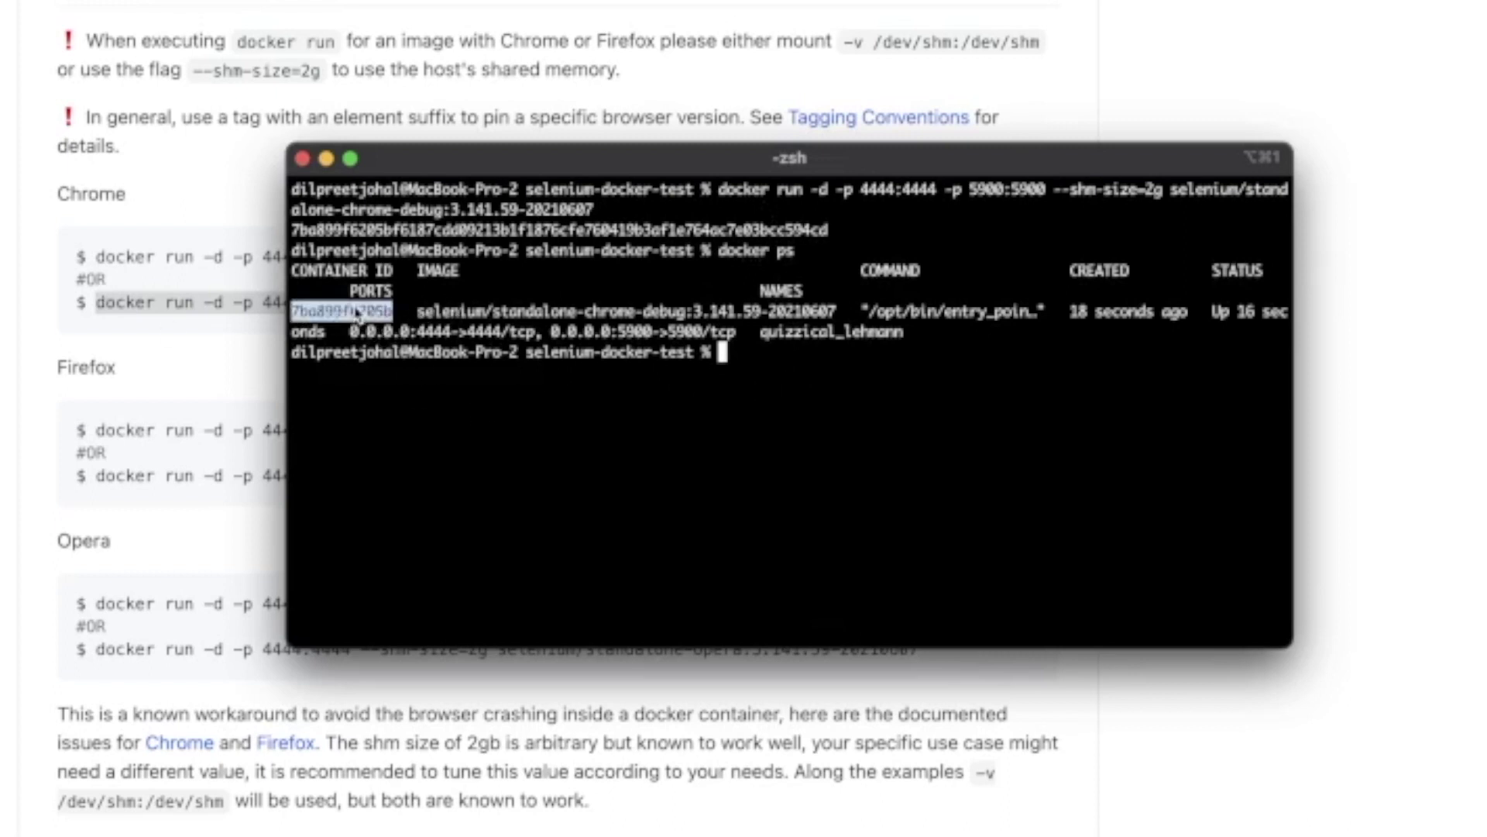
pyautogui.click(834, 352)
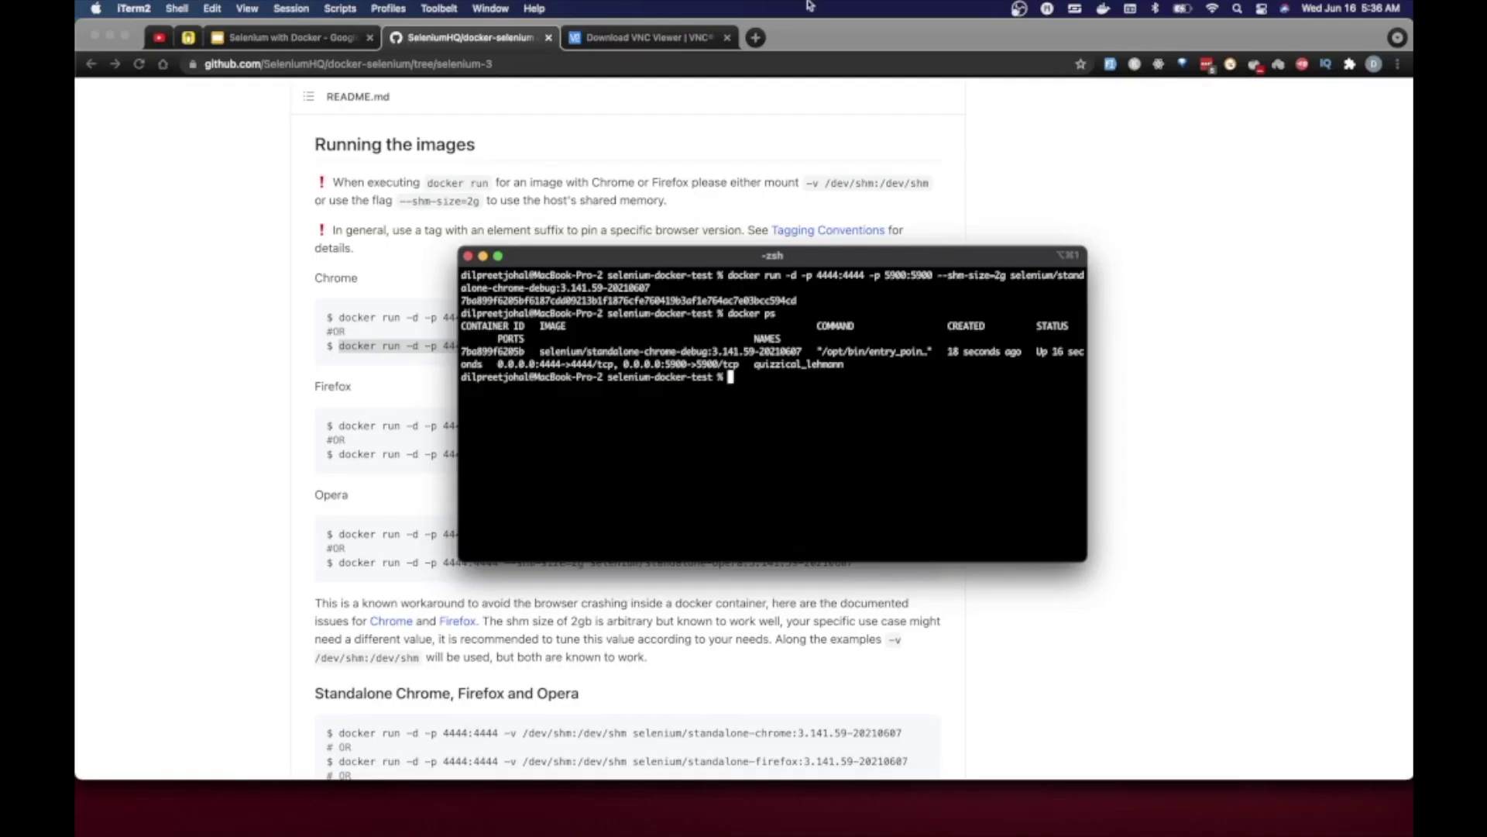
# - Load localhost:4444 in a new Chrome tab to see the Selenium Standalone page
pyautogui.click(753, 43)
pyautogui.click(753, 39)
pyautogui.write('localhost:4444')
pyautogui.press('Return')
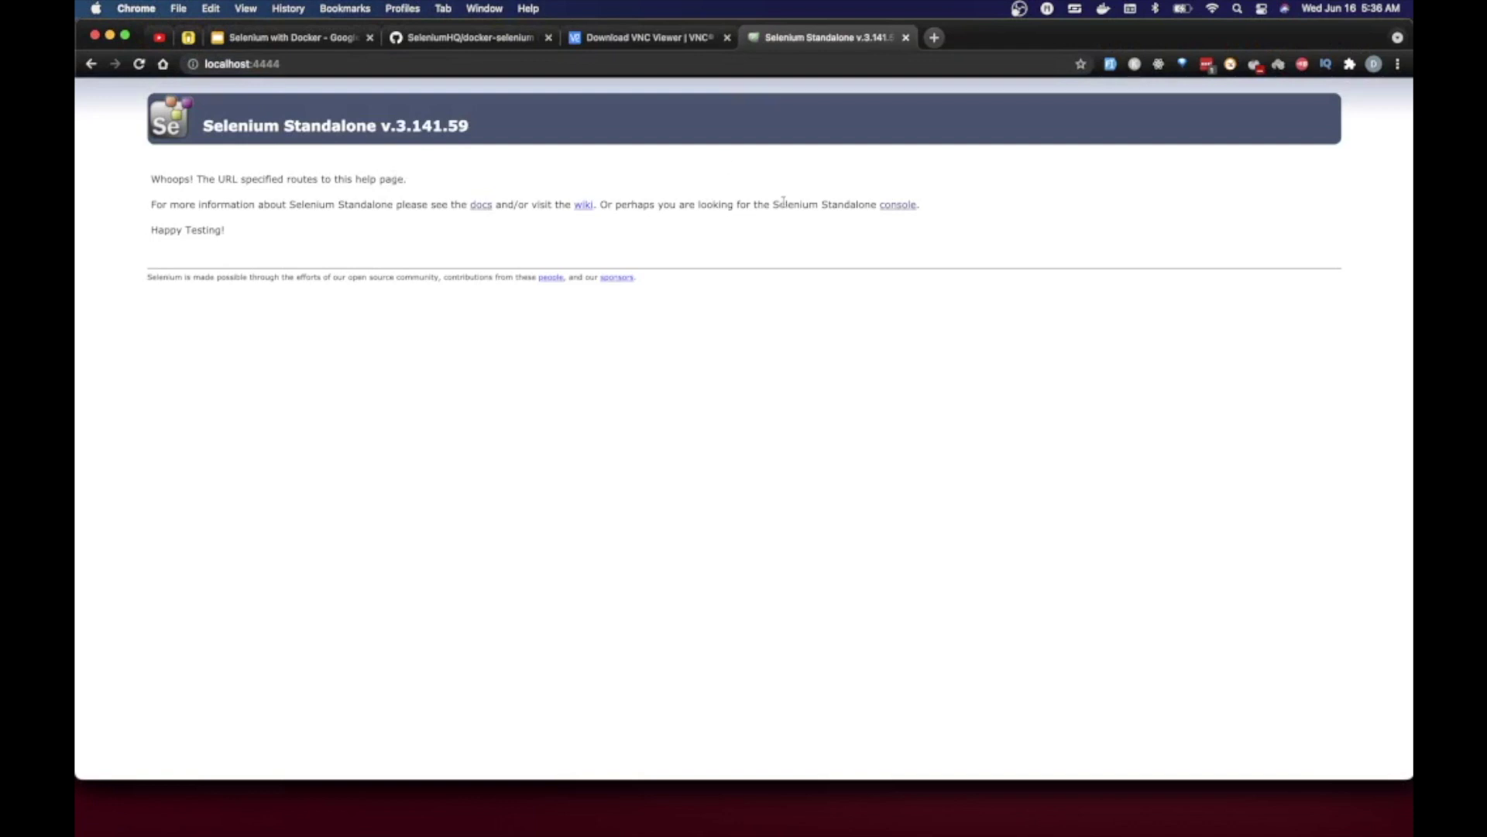
# - Open the Selenium console's sessions page, then highlight the 5900 port mapping in docker ps output
pyautogui.click(916, 205)
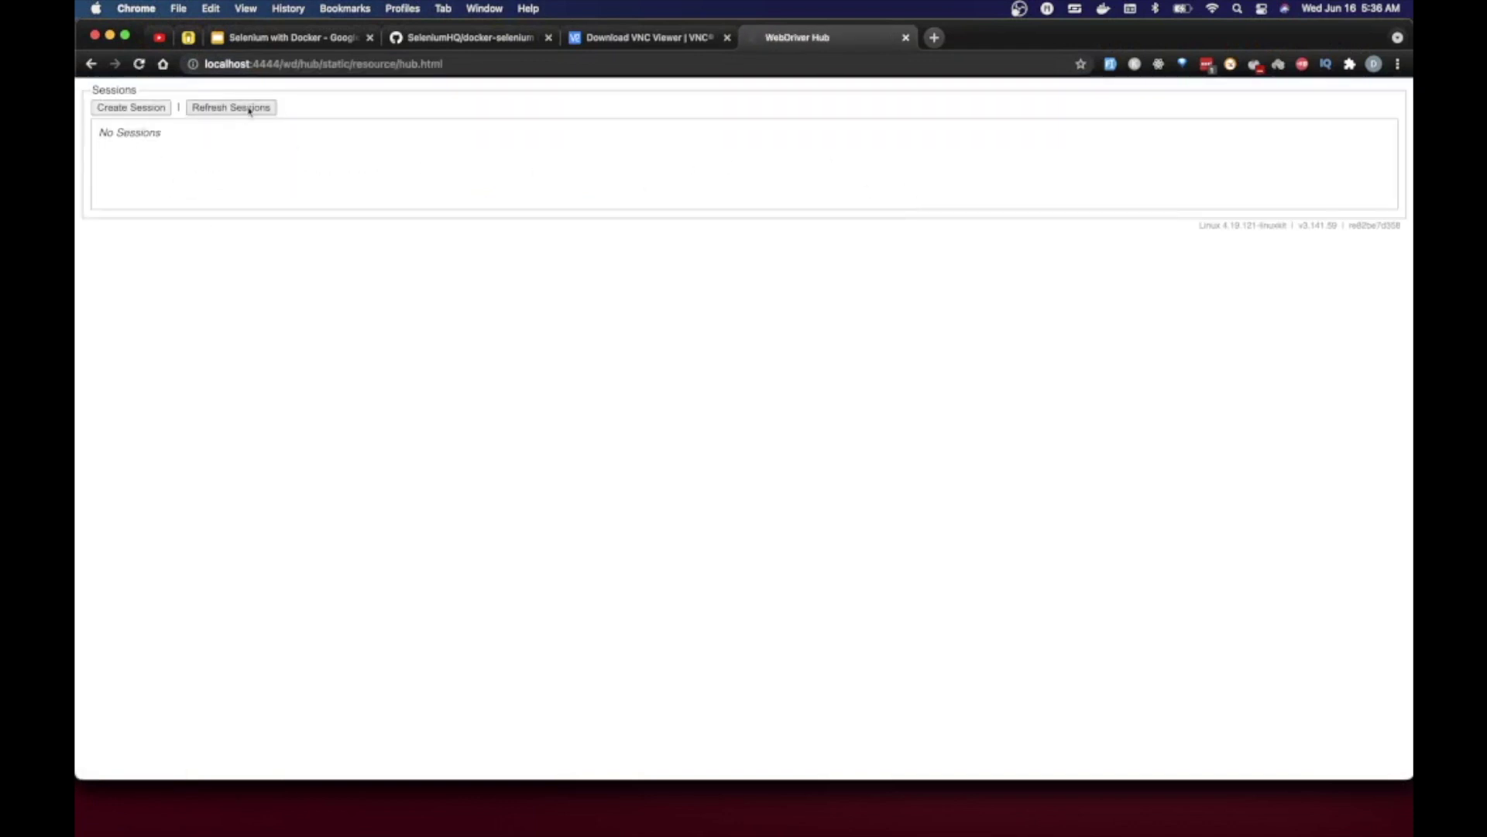
pyautogui.press('super+Tab')
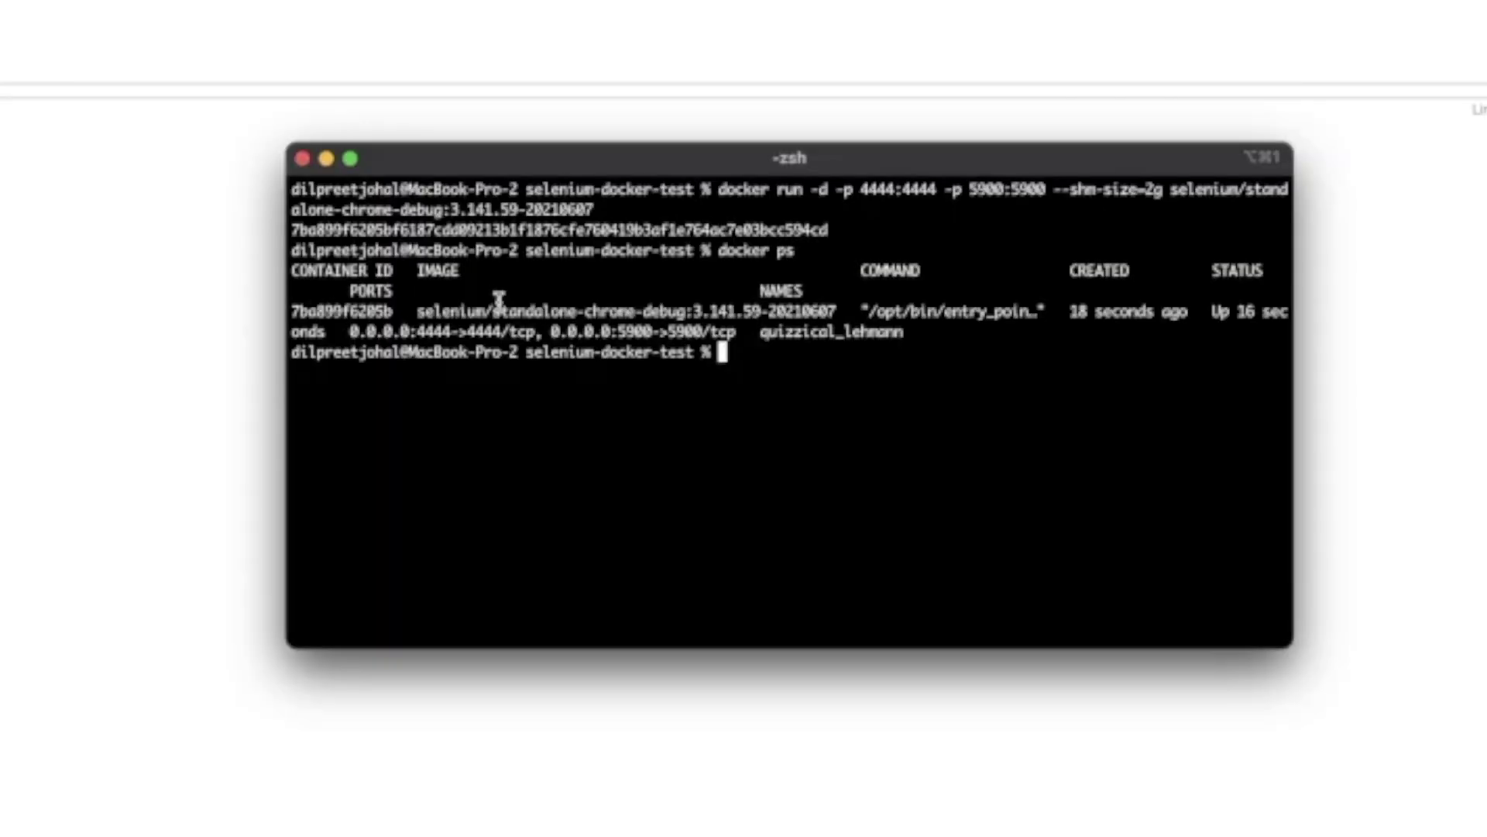
pyautogui.moveTo(549, 331); pyautogui.dragTo(721, 331)
pyautogui.click(720, 332)
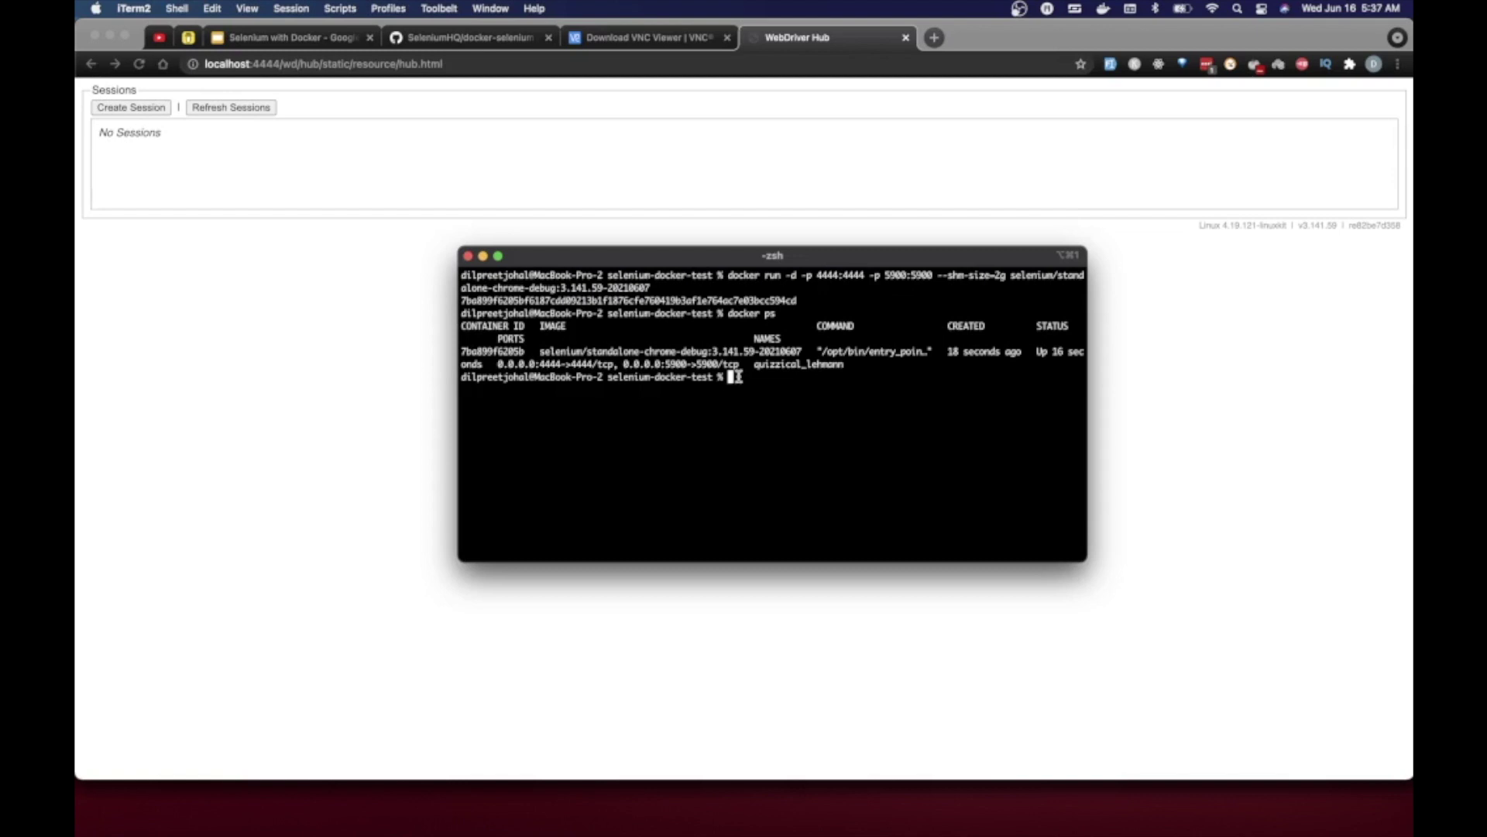
# - Launch VNC Viewer and point out the 0.0.0.0 to 5900 port mapping in the terminal
pyautogui.press('super+space')
pyautogui.write('vn')
pyautogui.press('Return')
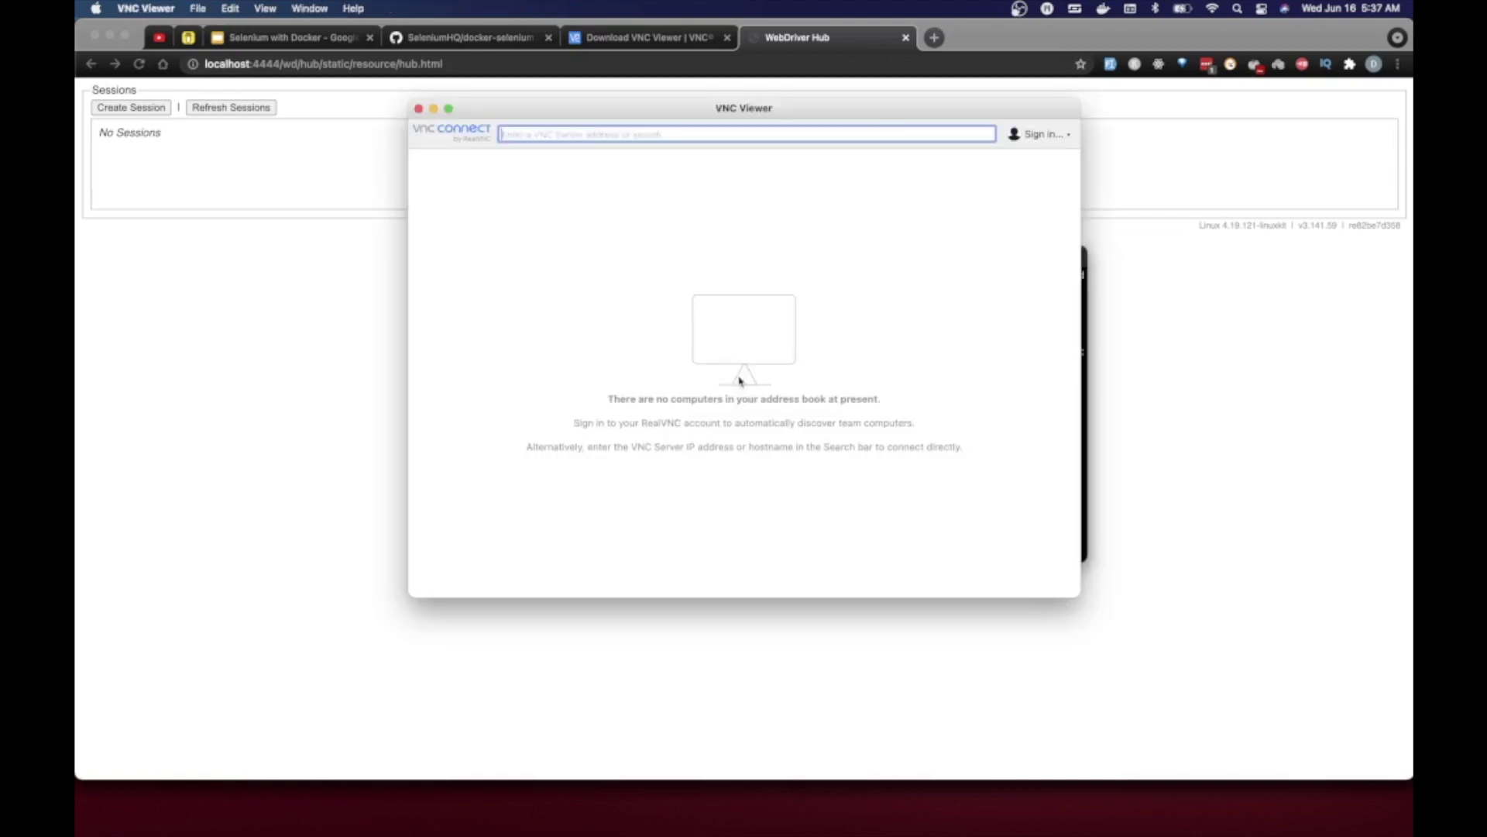
pyautogui.moveTo(597, 109); pyautogui.dragTo(728, 206)
pyautogui.click(475, 337)
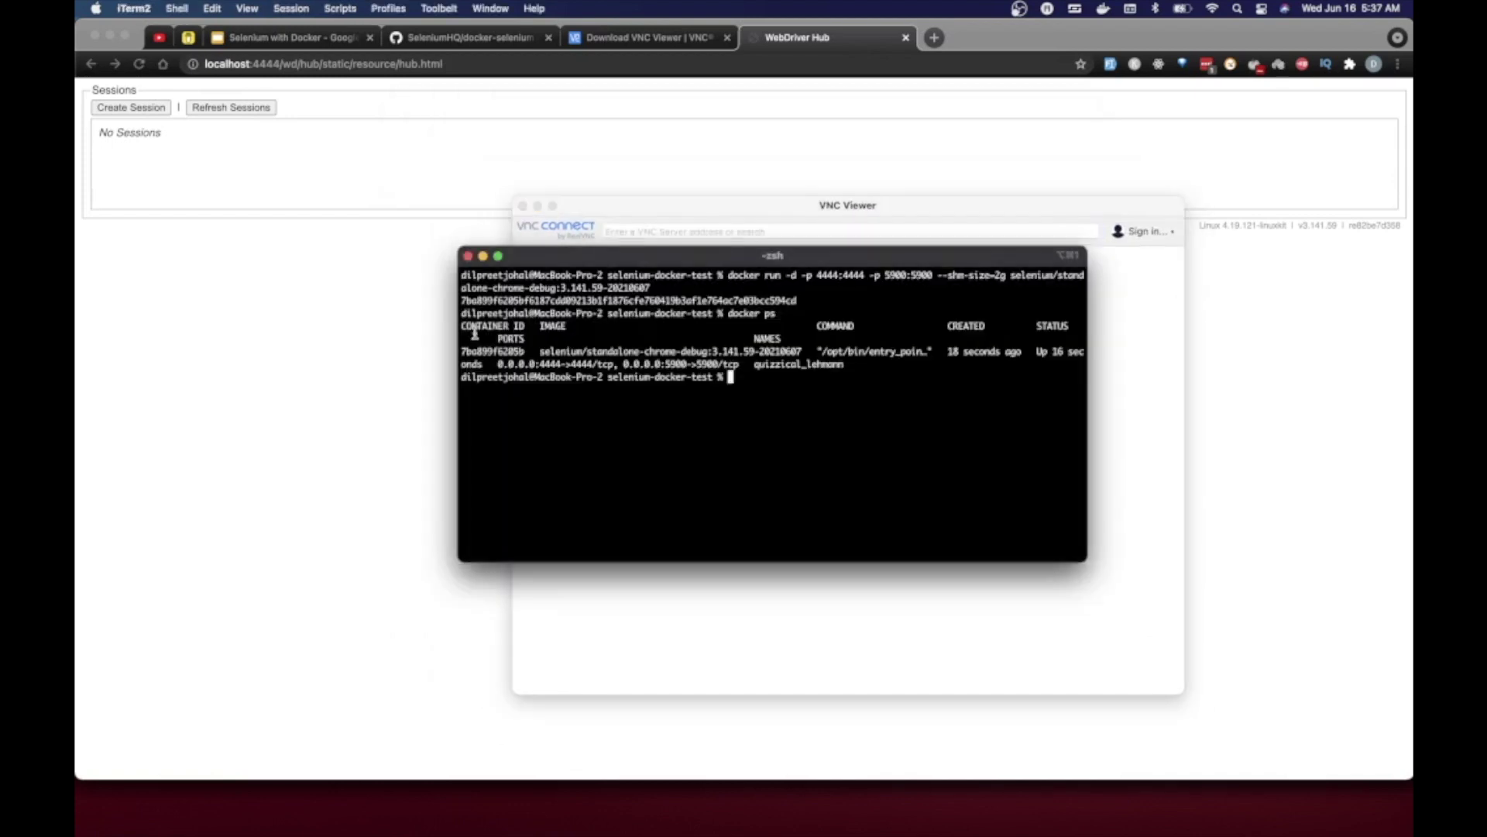
pyautogui.moveTo(619, 364); pyautogui.dragTo(663, 364)
pyautogui.click(677, 363)
pyautogui.doubleClick(678, 364)
# - Connect VNC Viewer to 127.0.0.1:5900
pyautogui.click(697, 630)
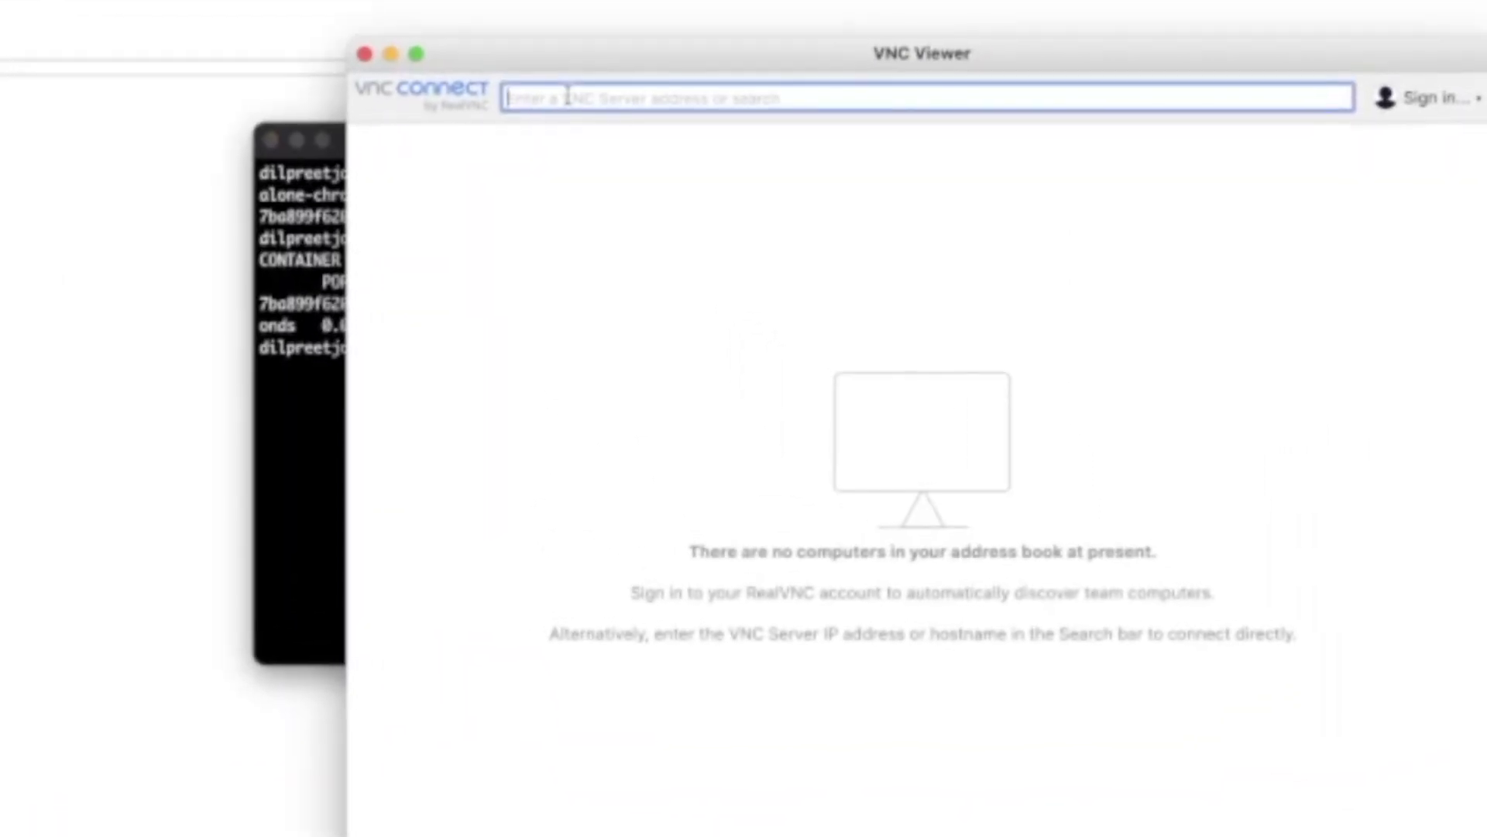
pyautogui.write('127')
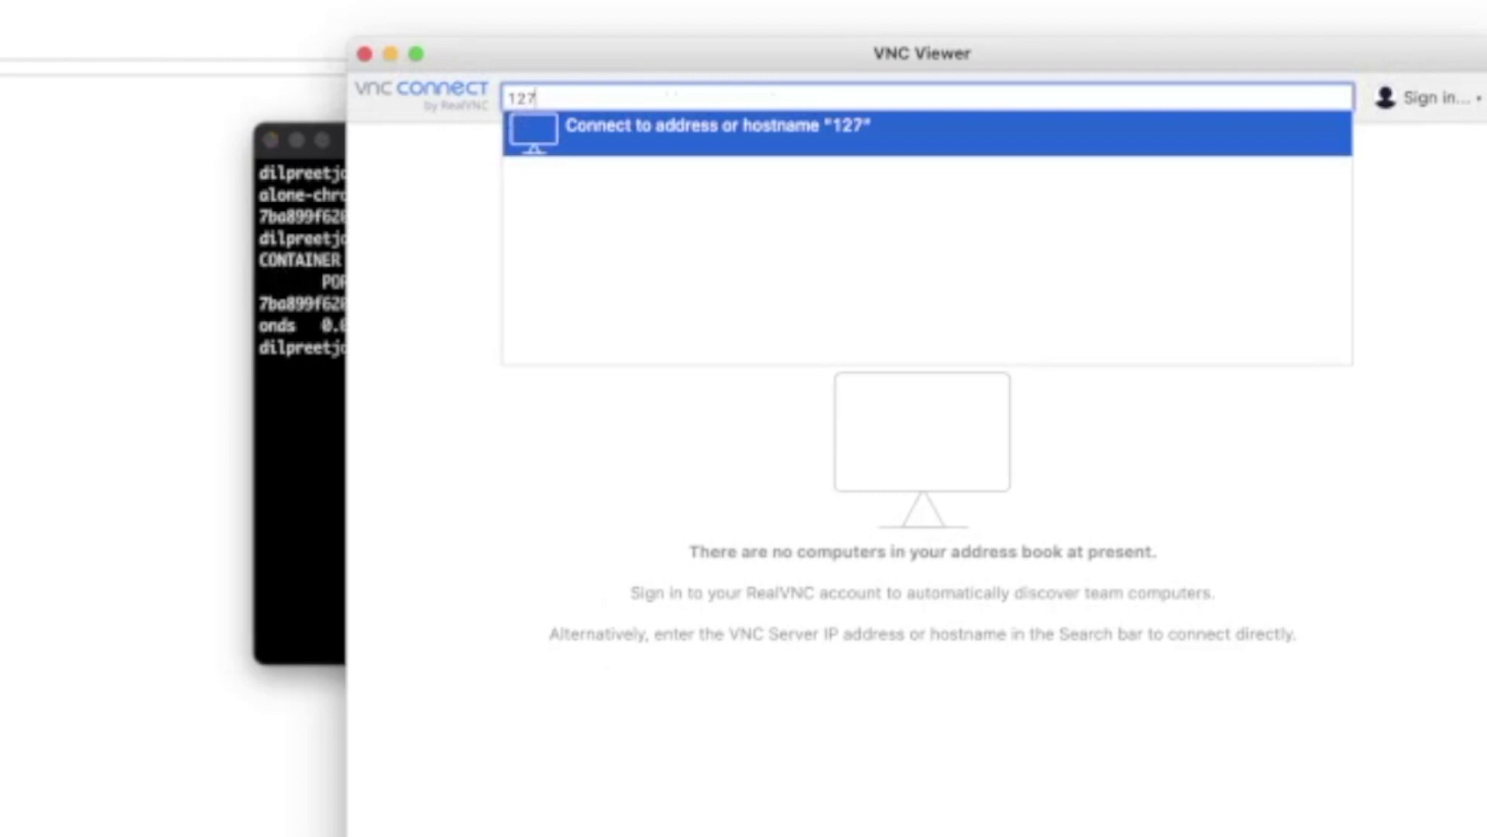
pyautogui.write('.0.0.1')
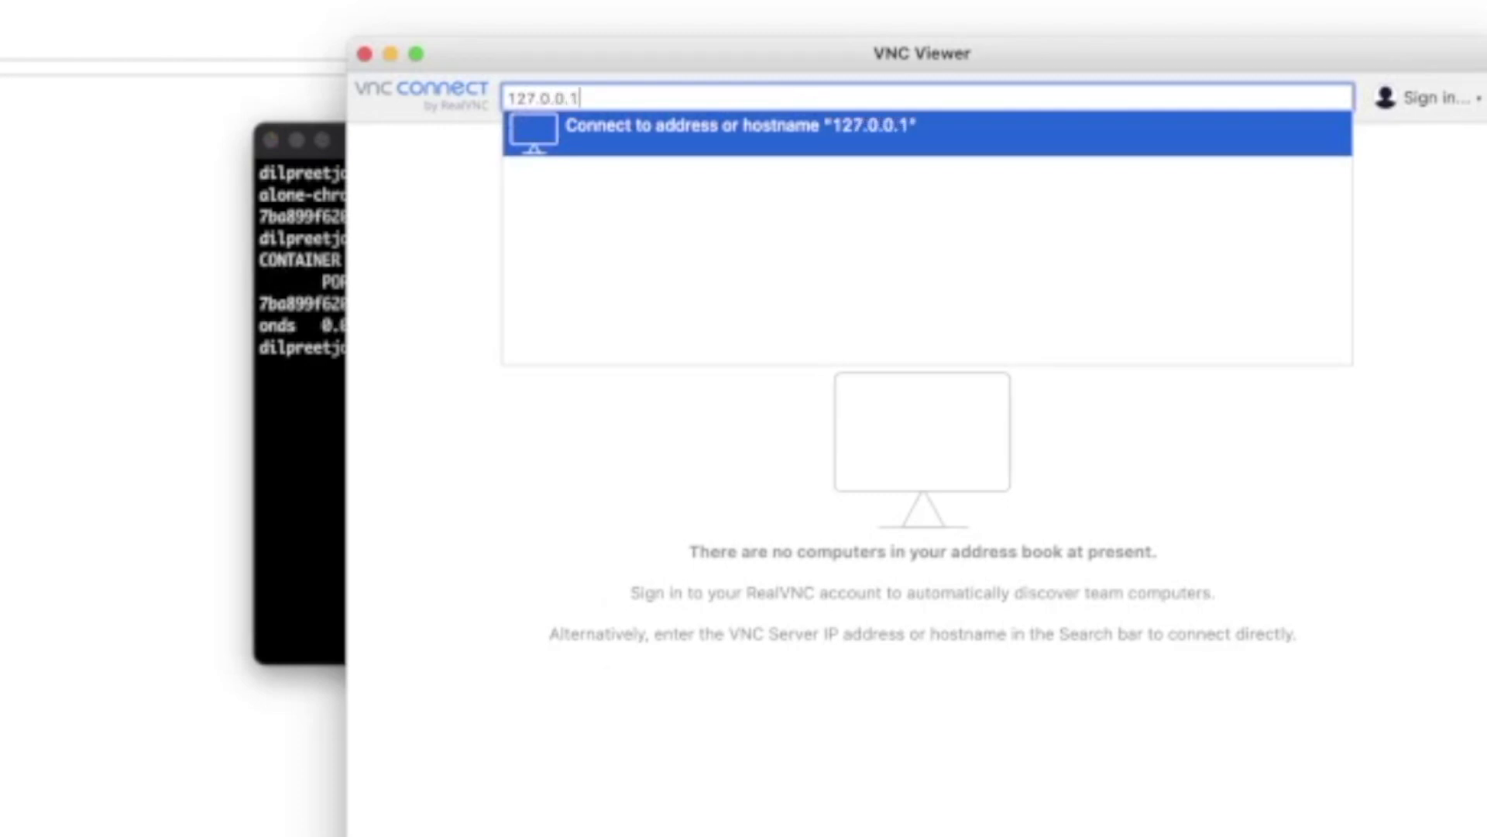
pyautogui.write(':5900')
pyautogui.press('Return')
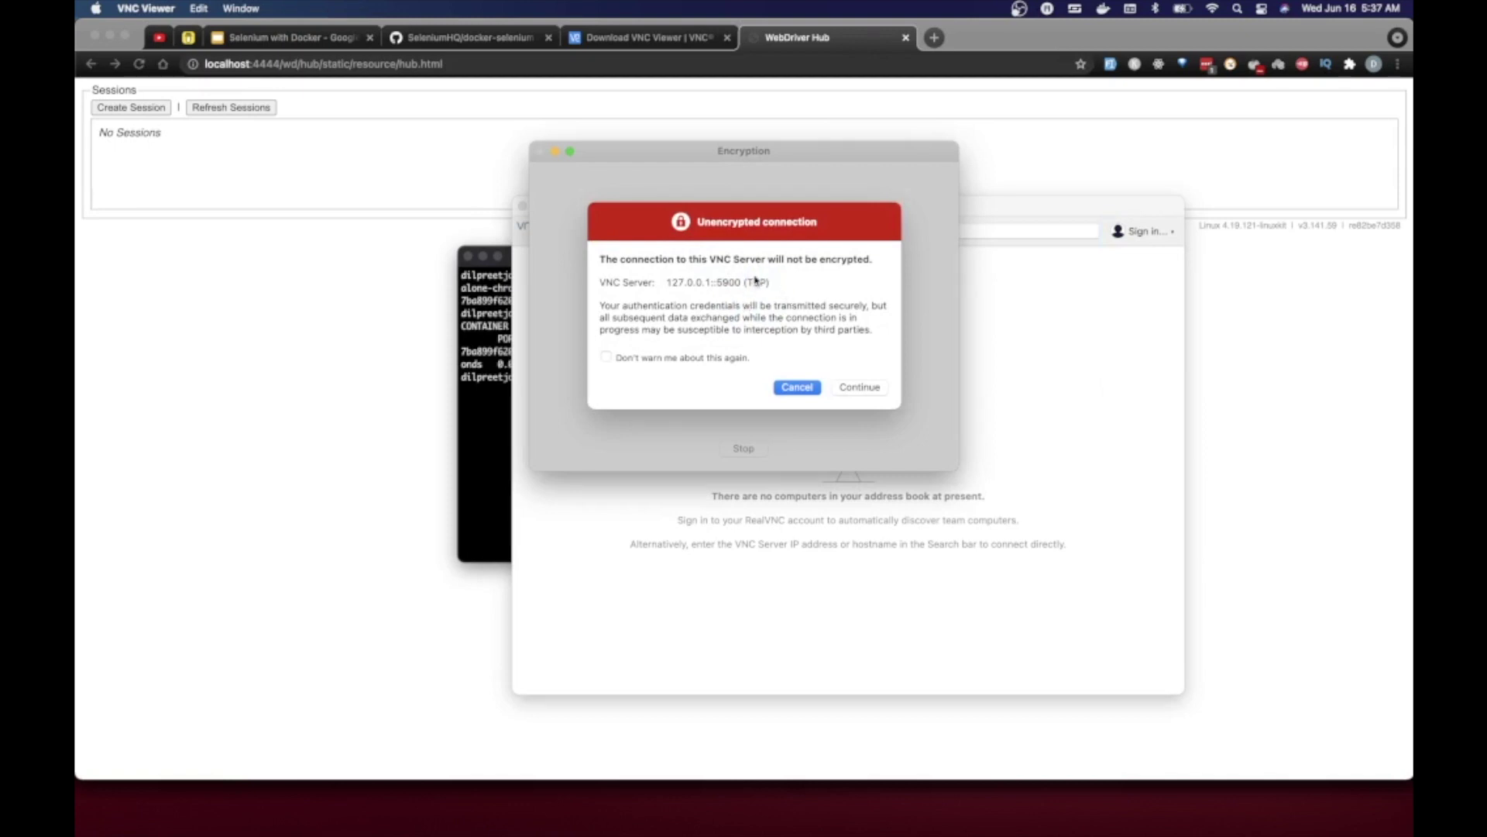
# - Disable the unencrypted-connection warning, continue, and log in with the remembered VNC password
pyautogui.click(740, 361)
pyautogui.click(858, 389)
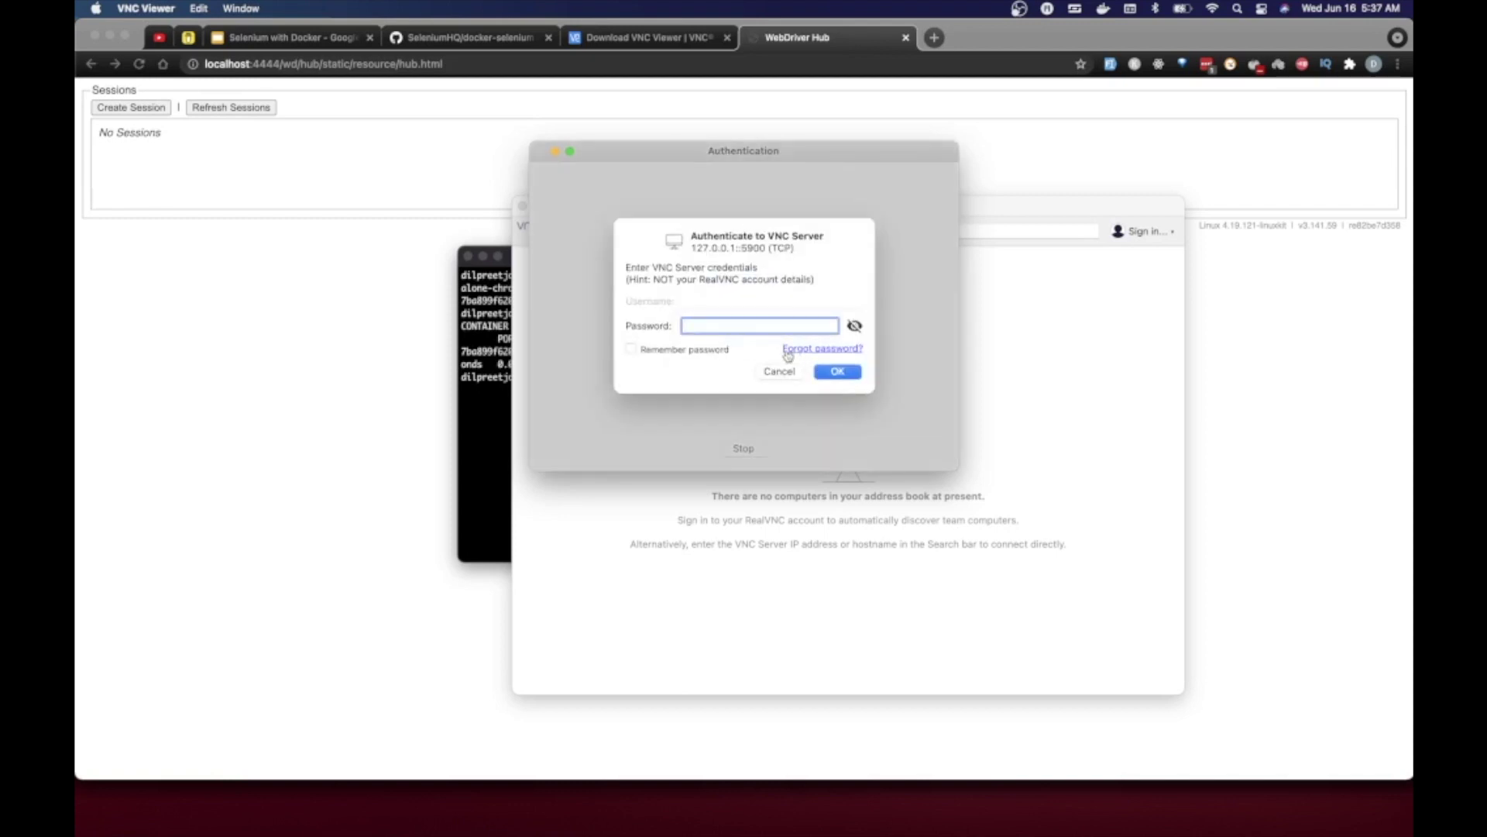
pyautogui.write('secr')
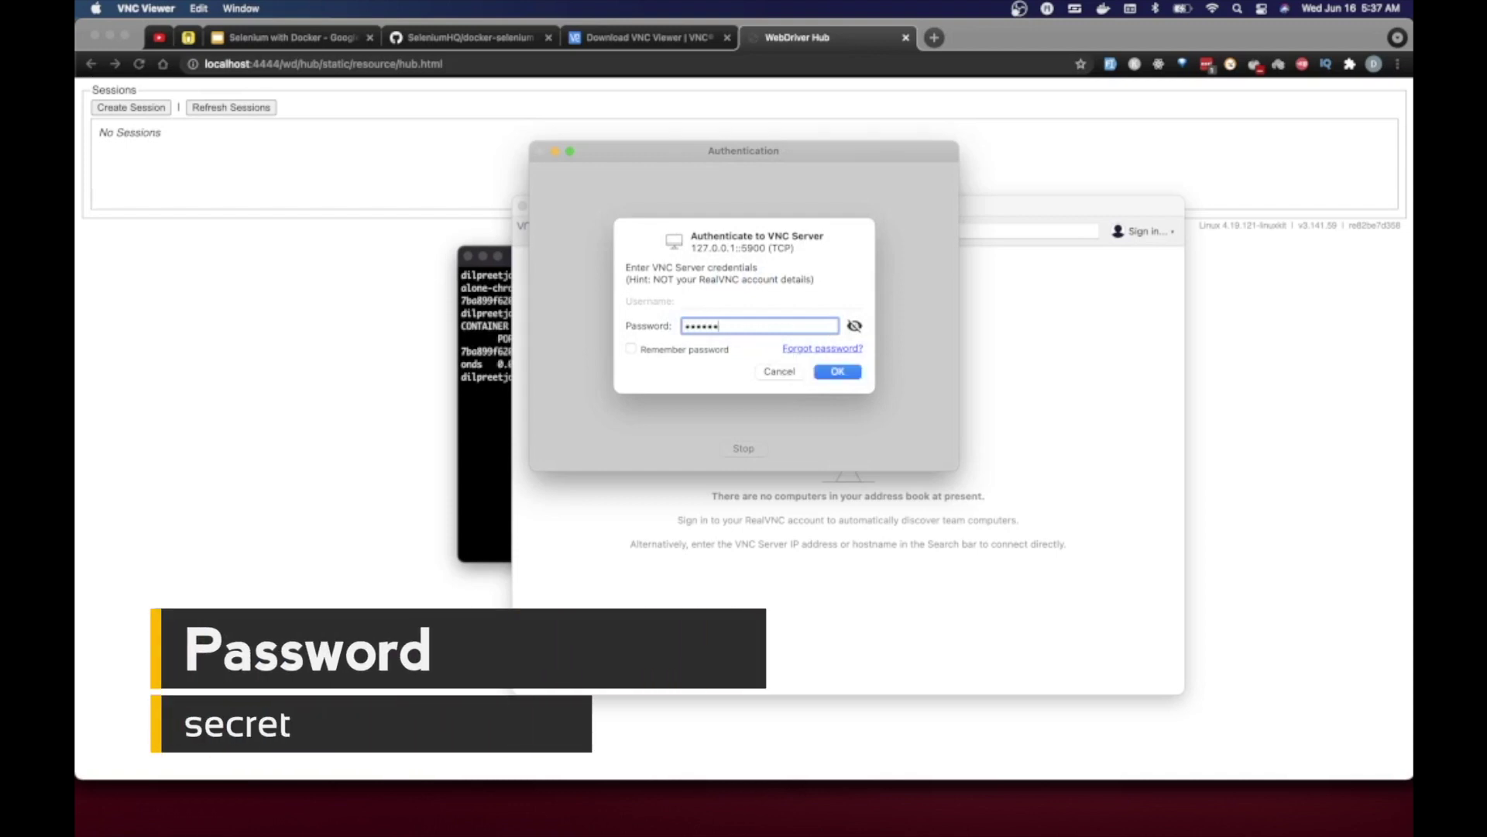
pyautogui.click(666, 352)
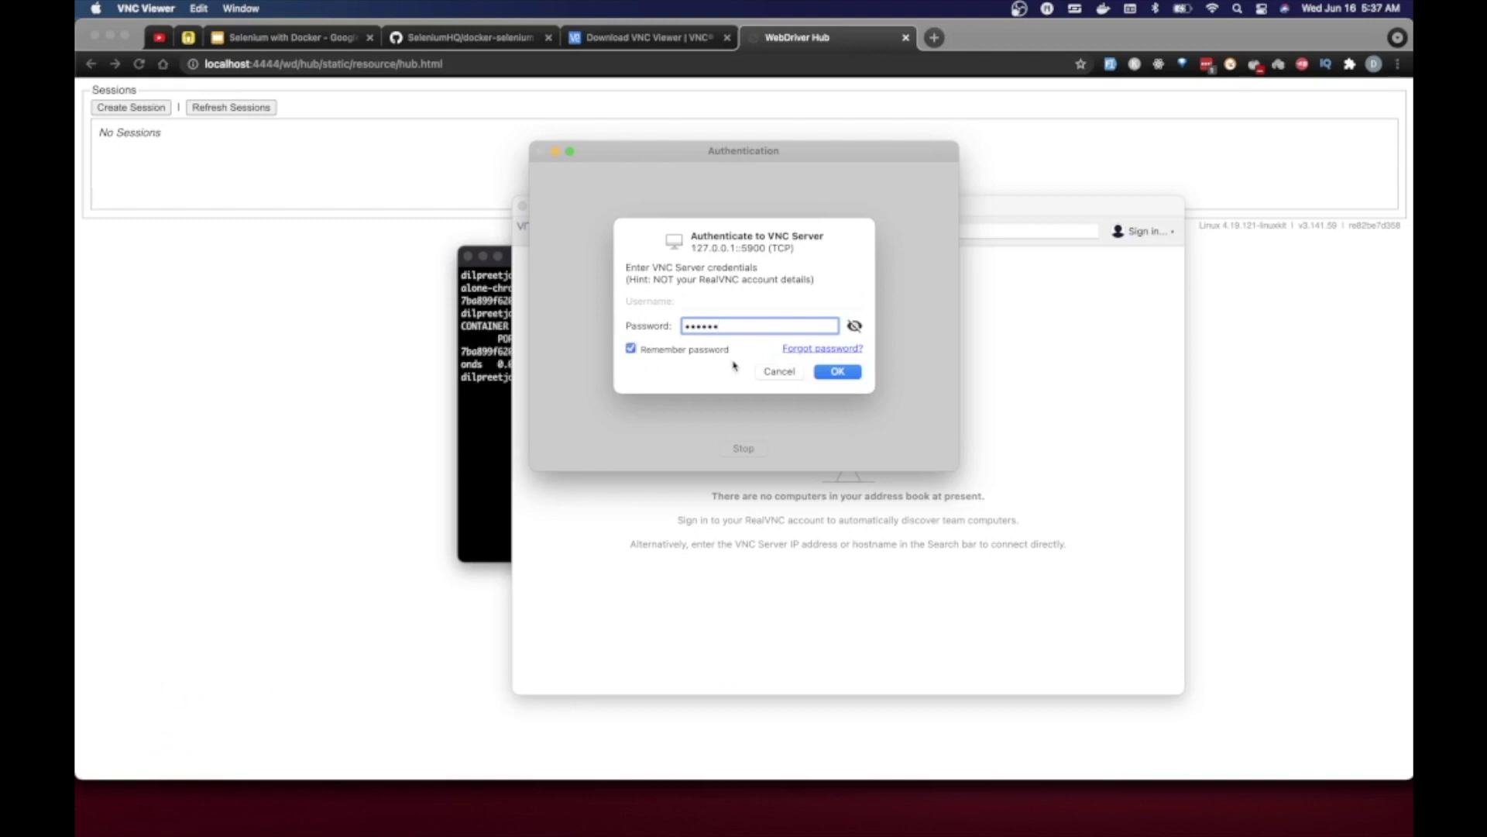
pyautogui.click(837, 372)
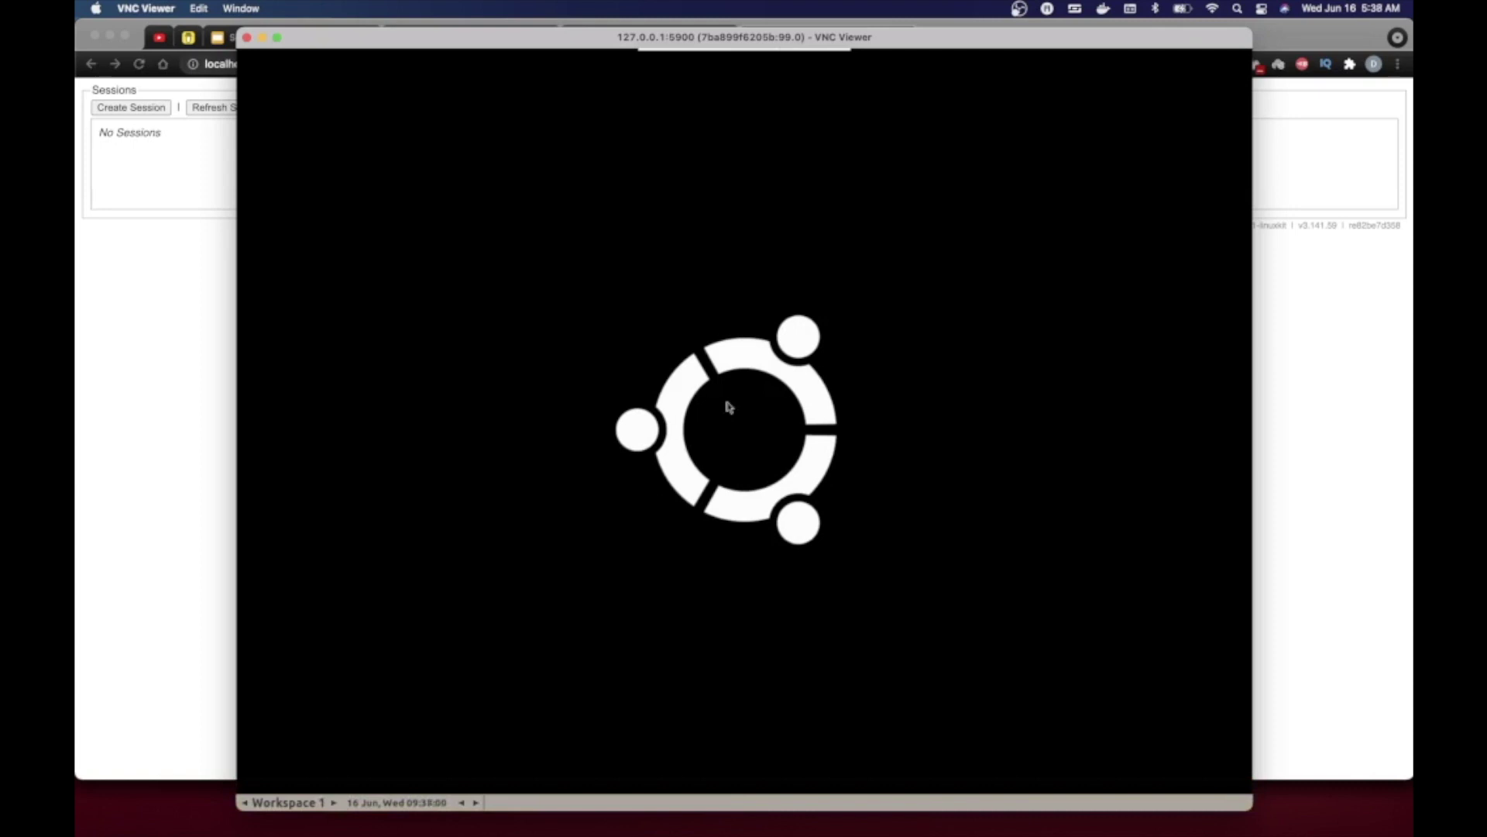
# - Try 127.0.0.1:5901 (refused), reopen the saved 127.0.0.1:5900 session, and return to the terminal
pyautogui.click(1014, 806)
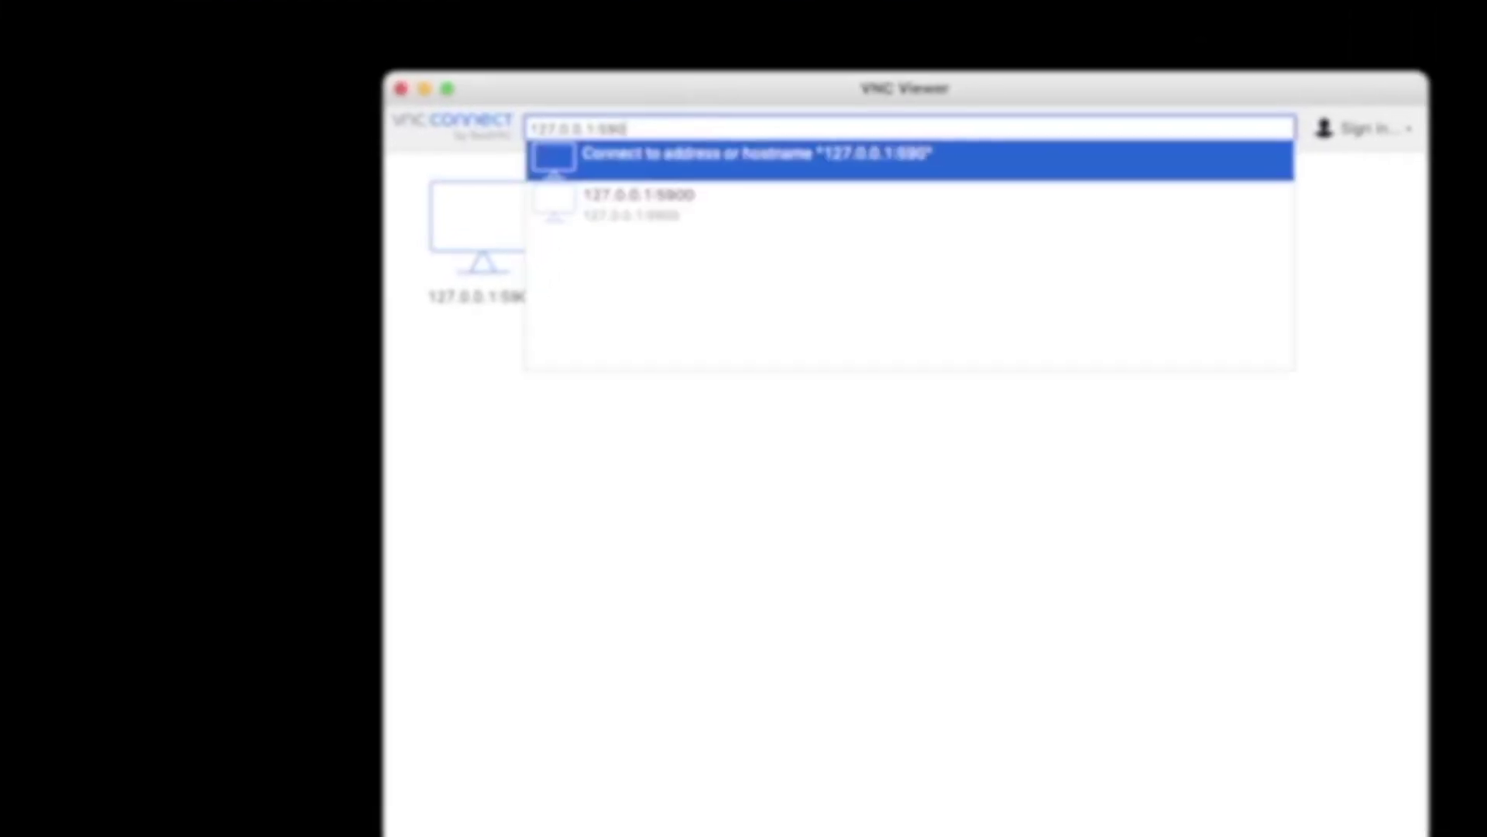
pyautogui.press('BackSpace')
pyautogui.write('1')
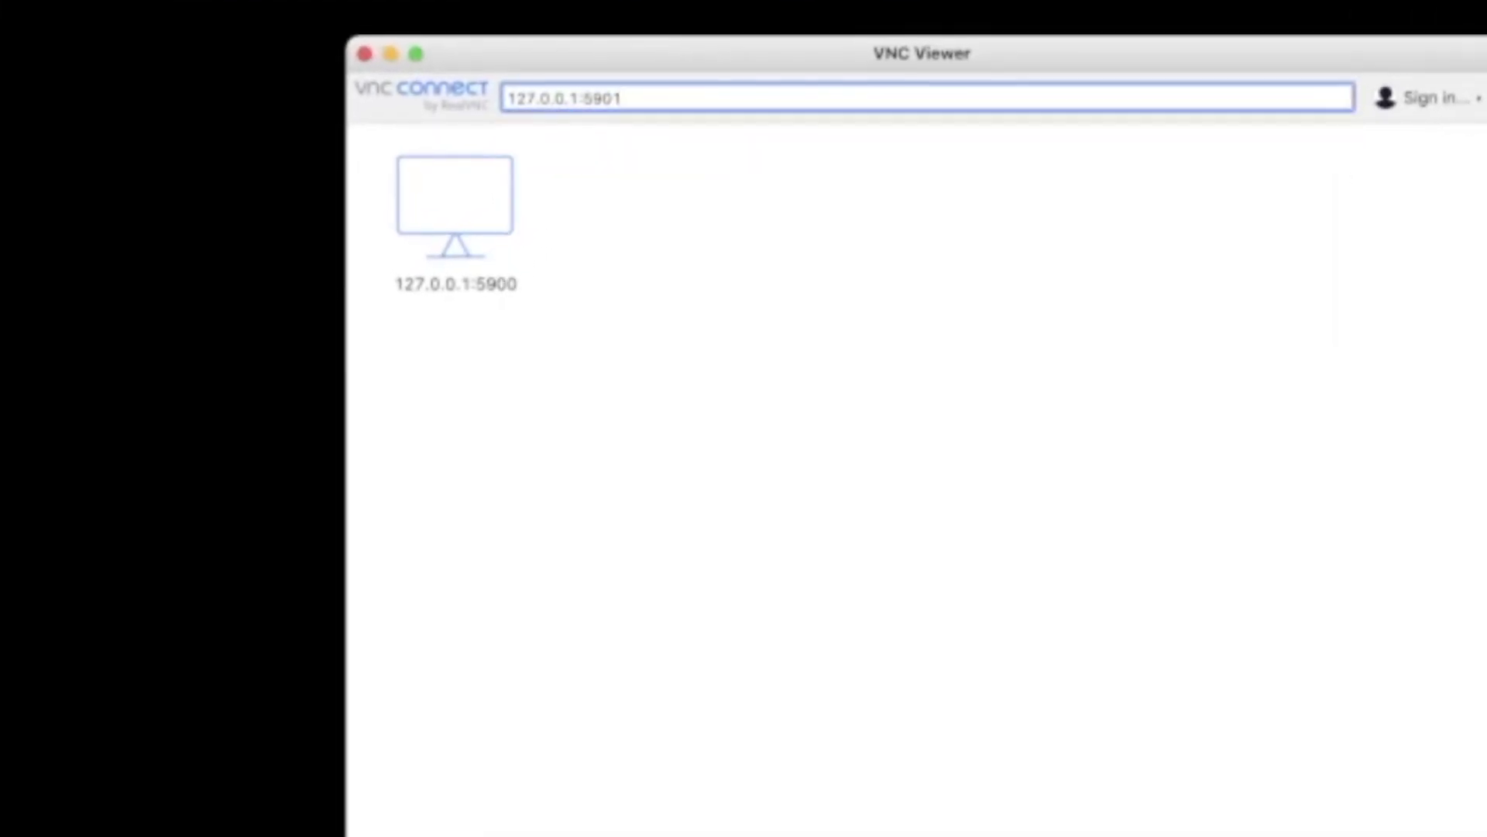
pyautogui.press('Return')
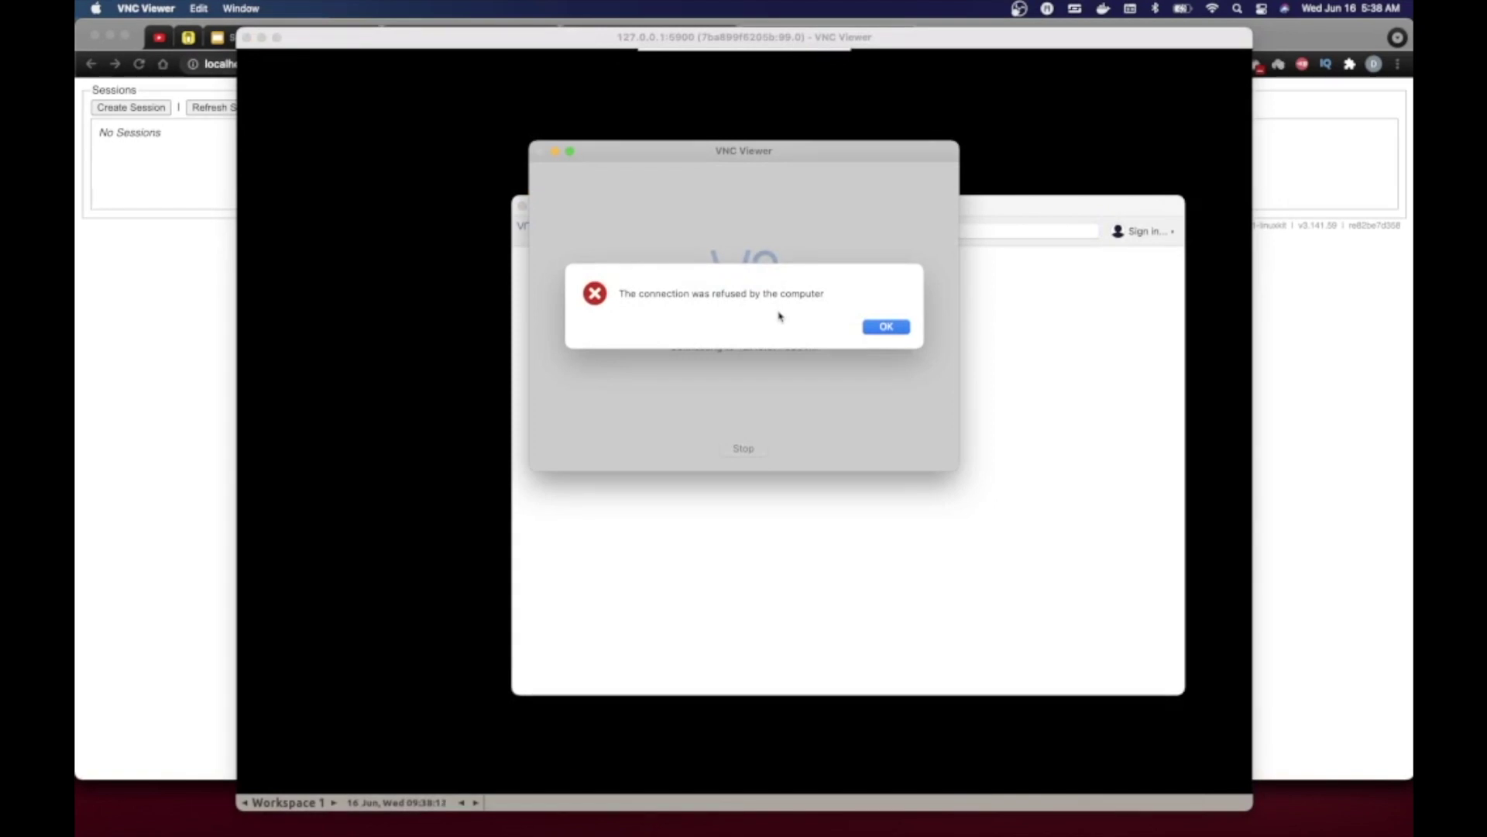
pyautogui.click(876, 328)
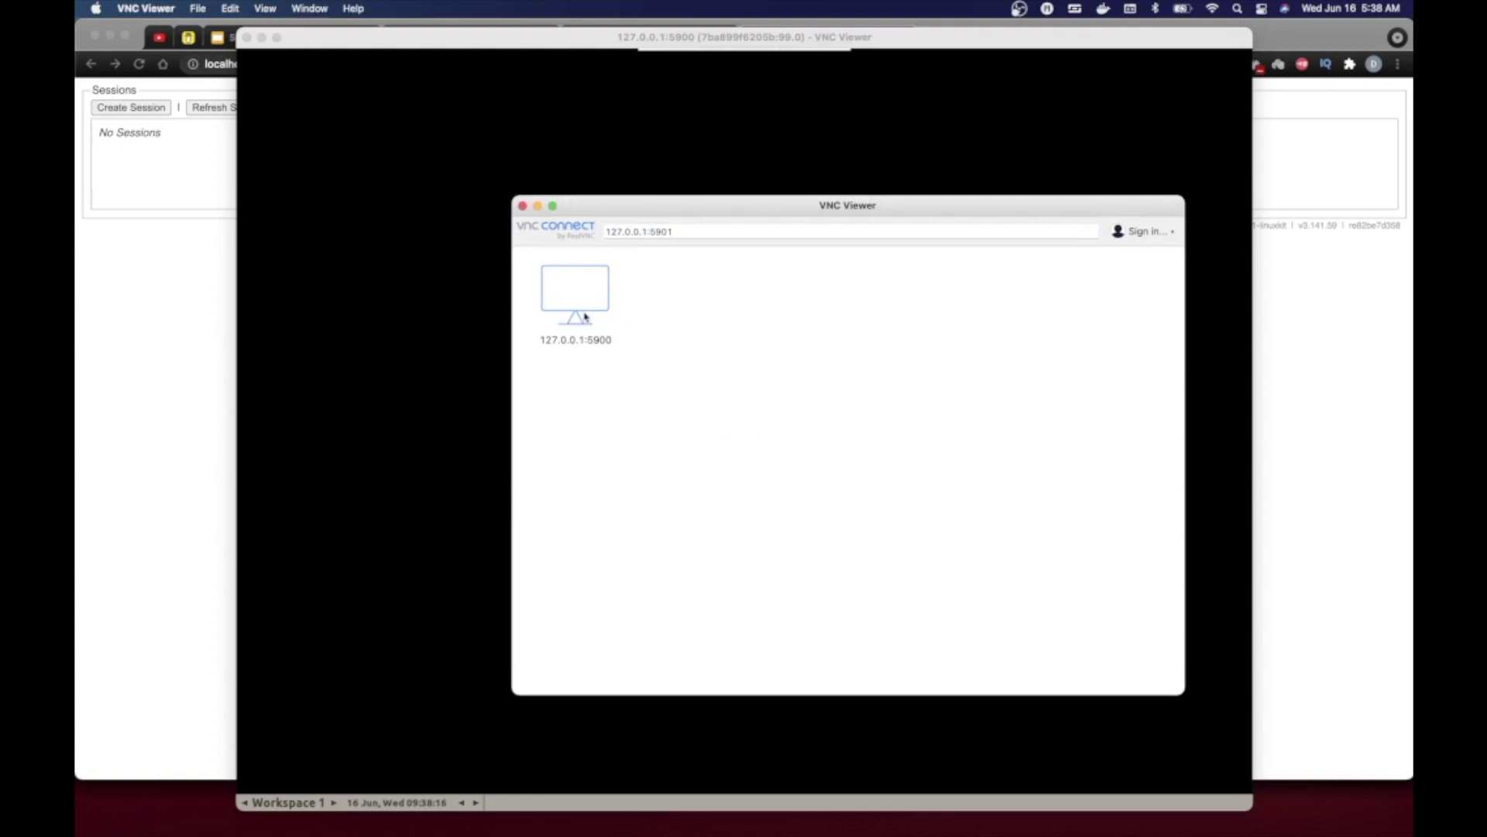
pyautogui.doubleClick(564, 308)
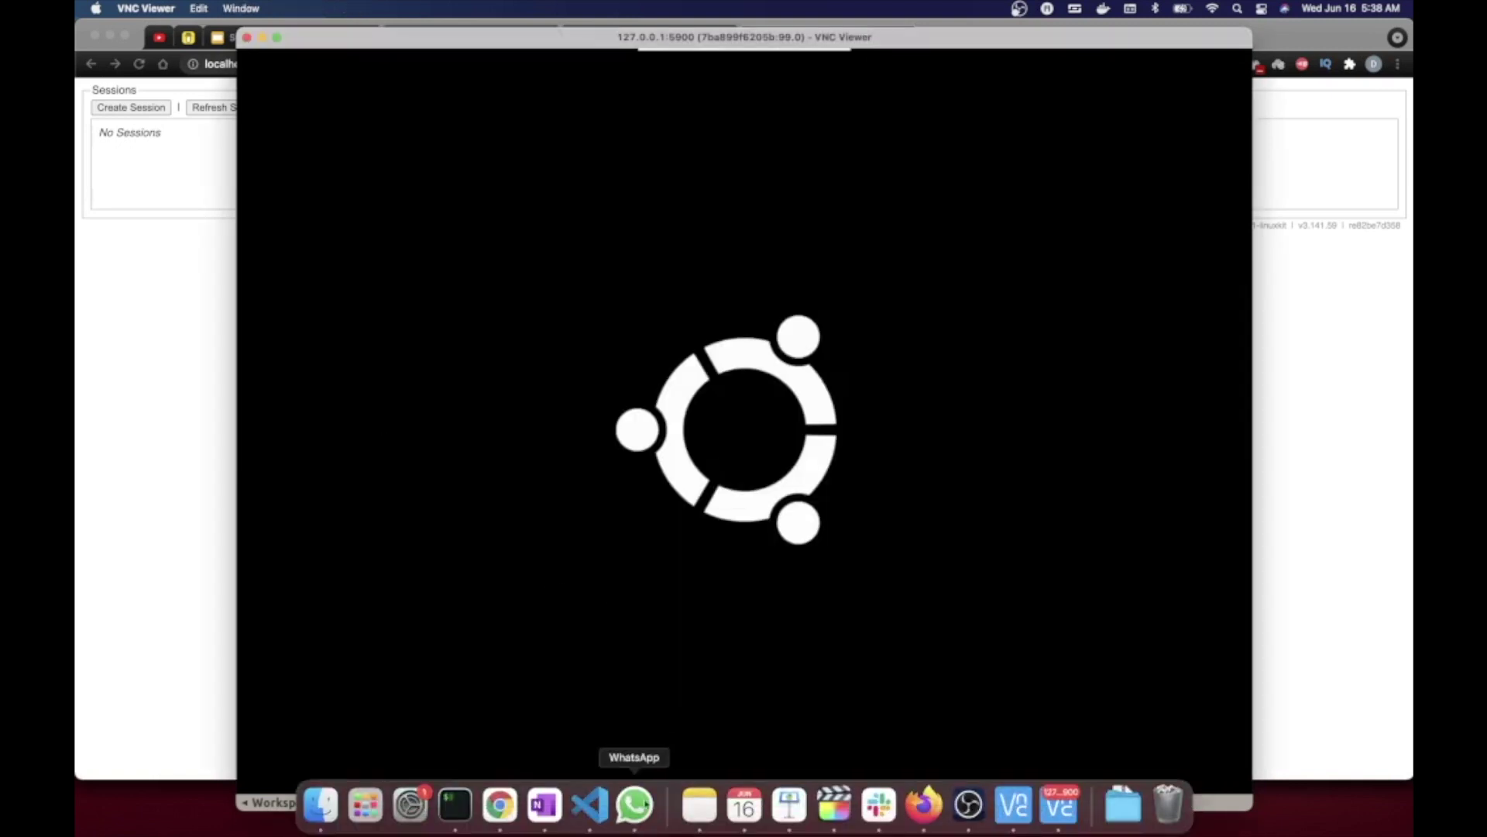
pyautogui.click(455, 819)
# - Move the terminal window down and to the right, leaving the VNC session's centre visible
pyautogui.click(717, 405)
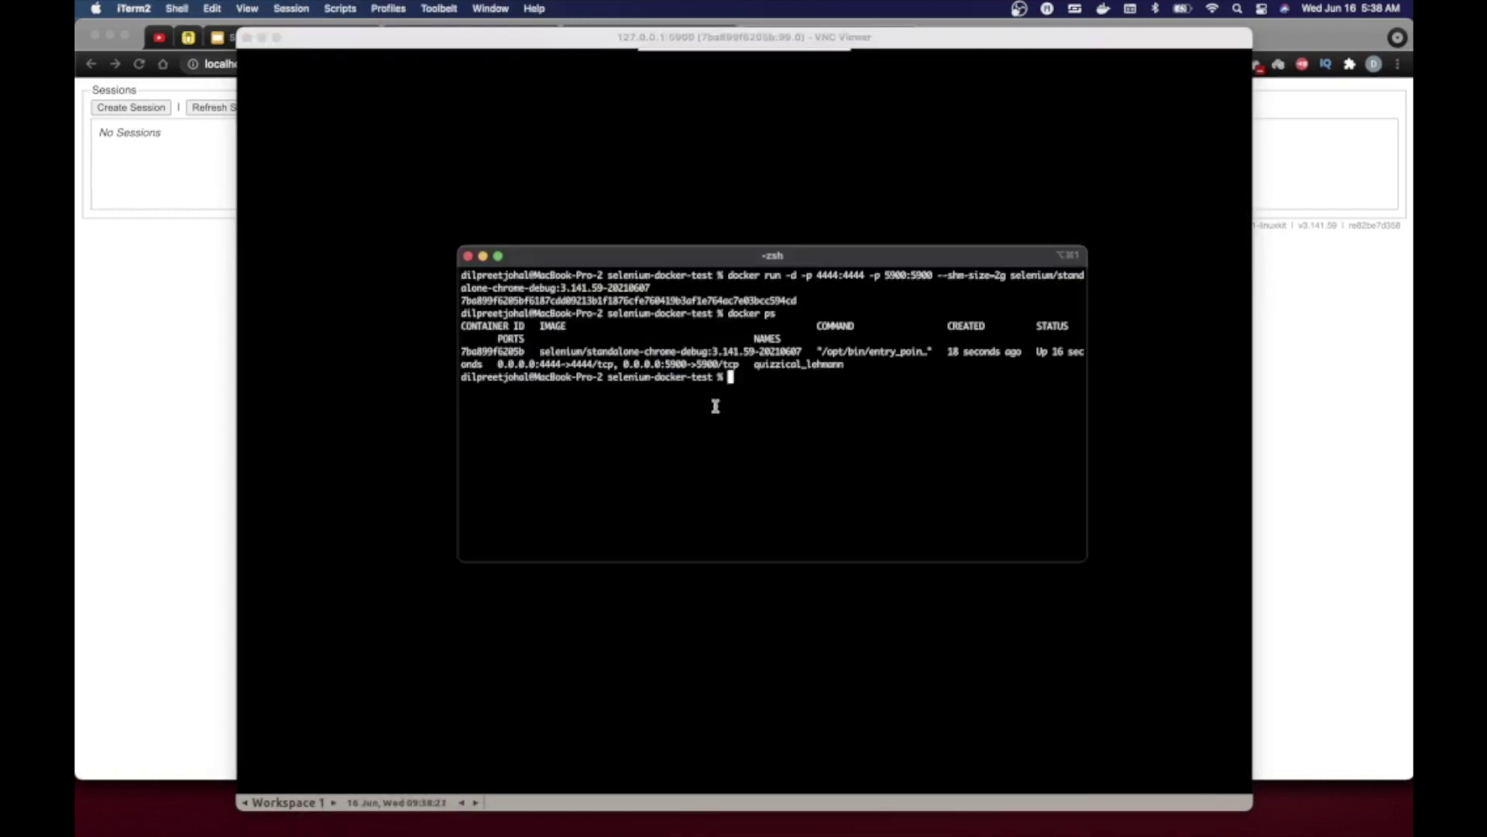
pyautogui.moveTo(848, 260); pyautogui.dragTo(1010, 302)
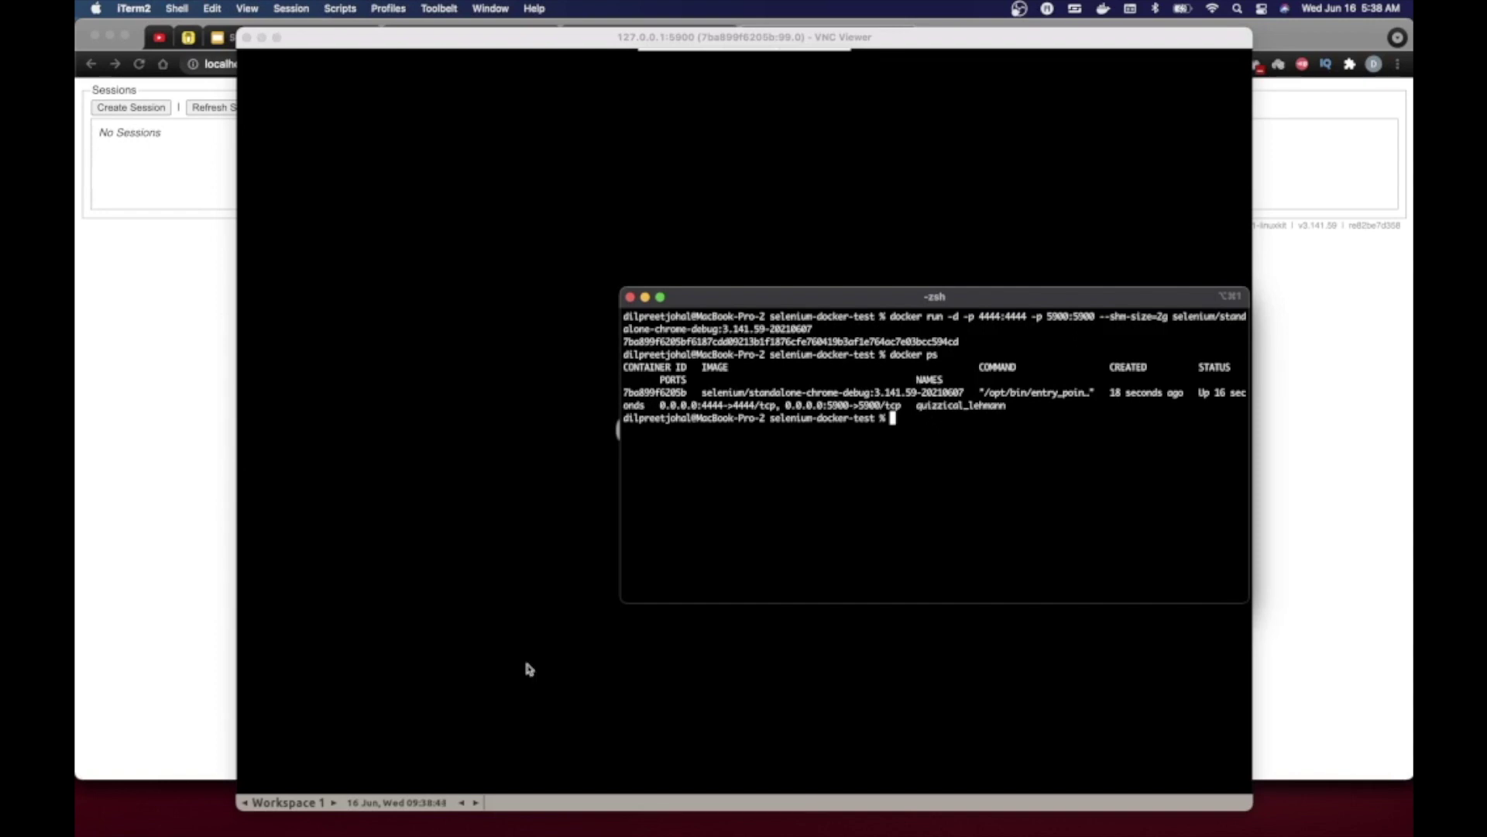
# - Review test.js in VS Code, highlighting the hub URL on line 7 and its port 4444
pyautogui.click(589, 806)
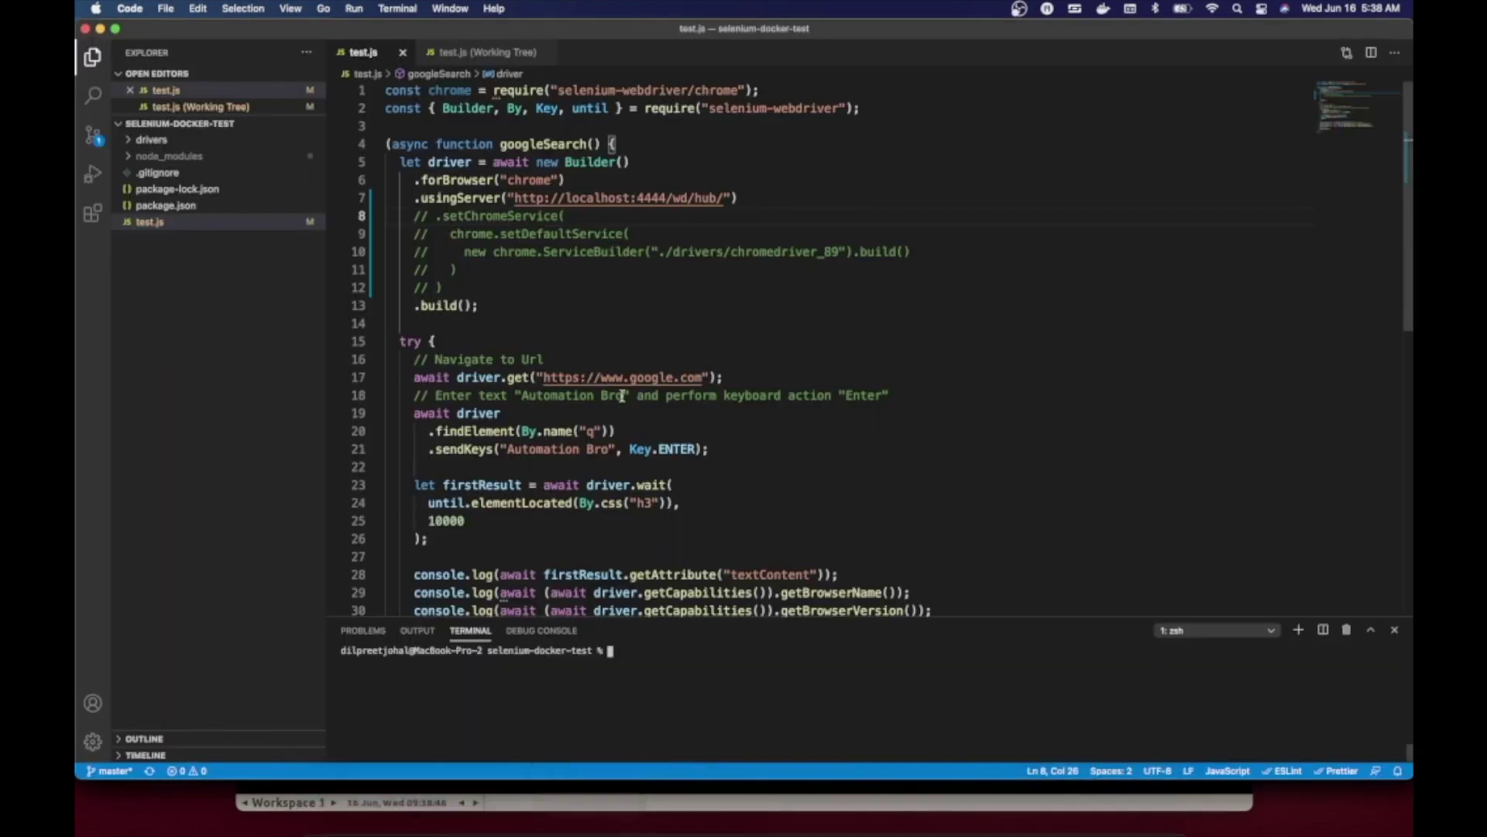
pyautogui.scroll(-2, 623, 396)
pyautogui.scroll(2, 622, 396)
pyautogui.click(690, 213)
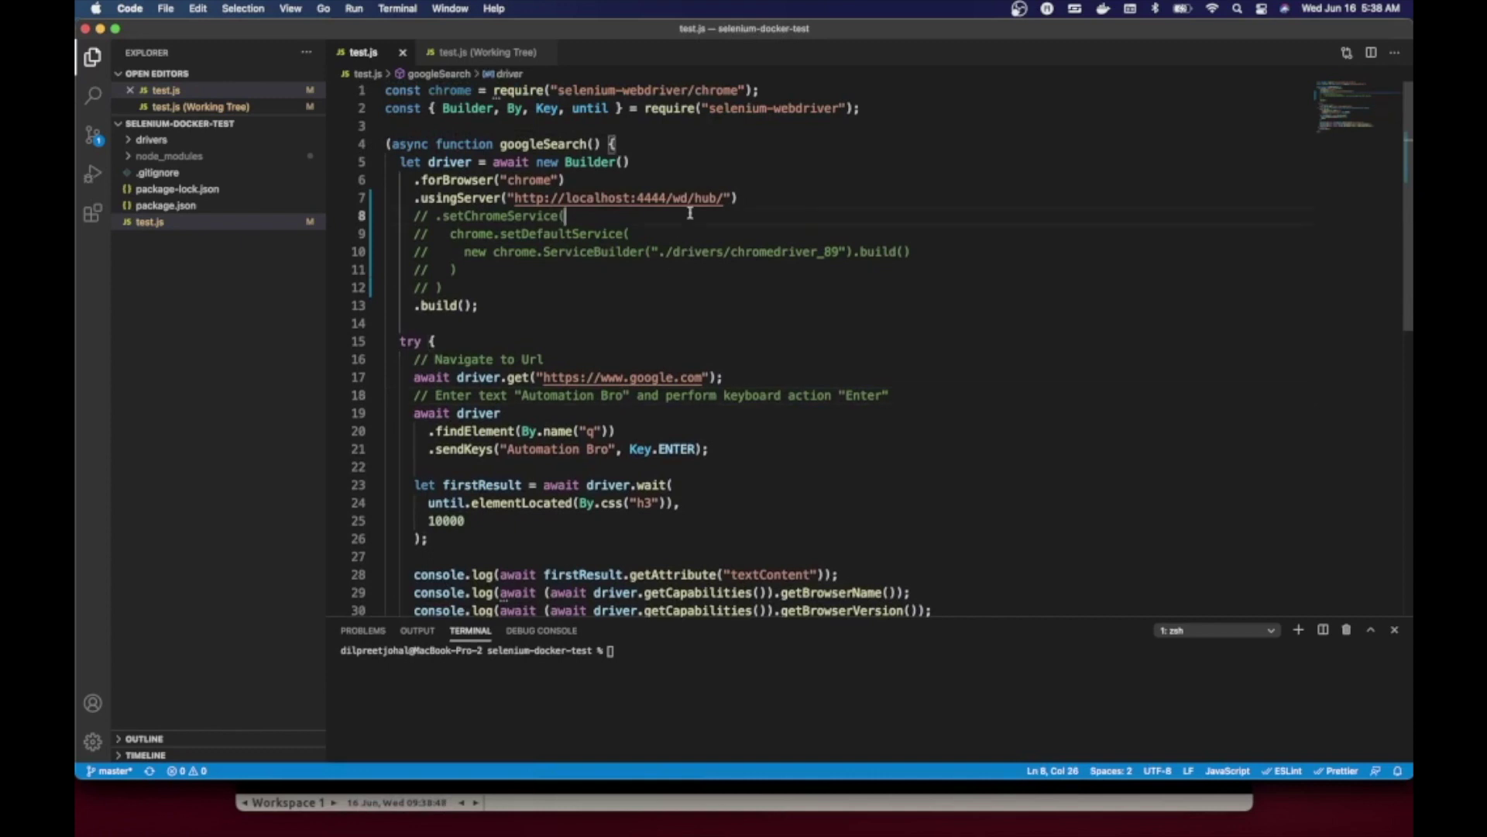
pyautogui.scroll(-1, 537, 153)
pyautogui.scroll(-1, 537, 153)
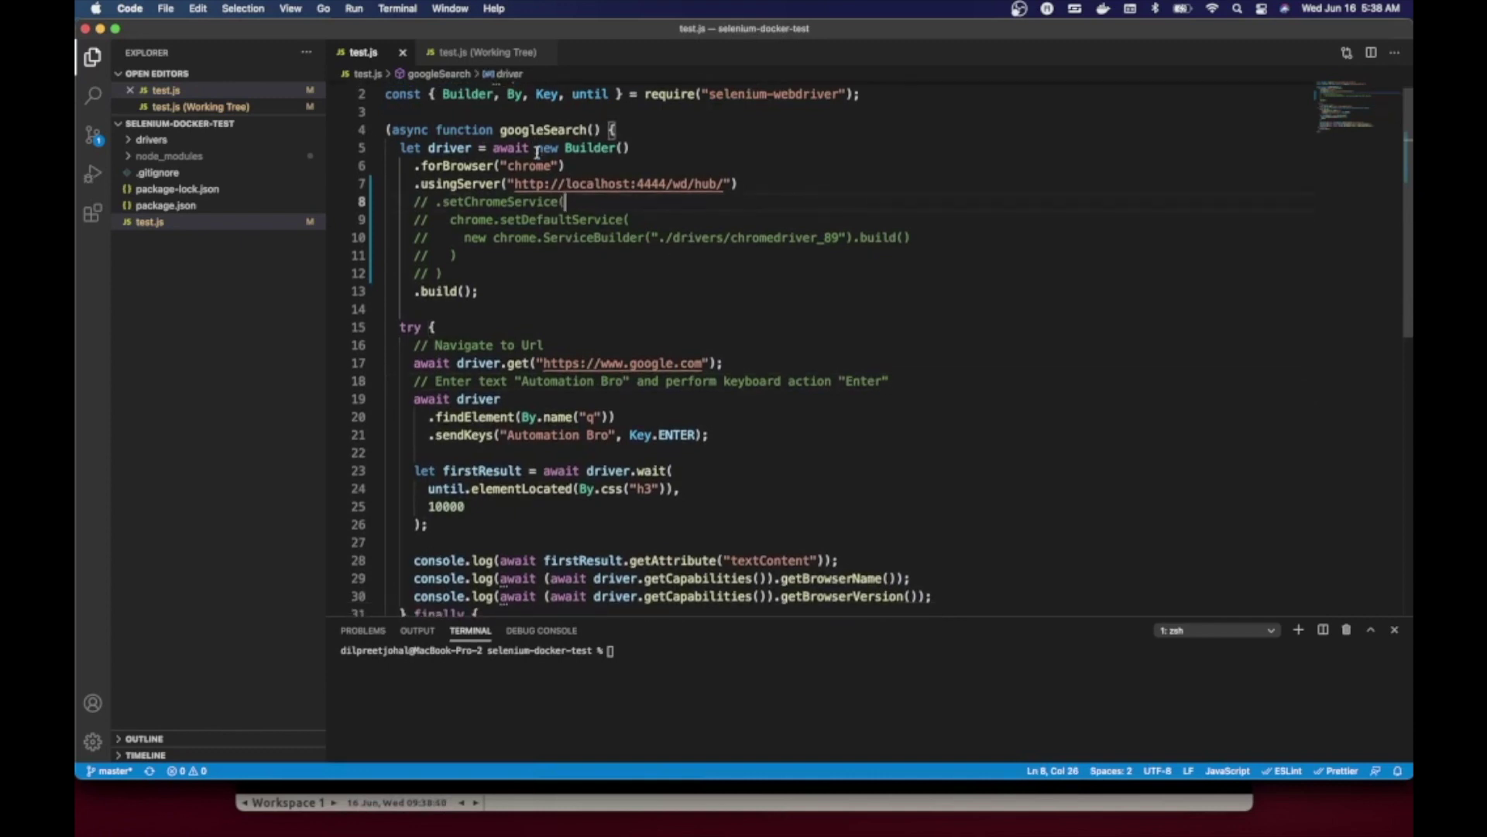
pyautogui.moveTo(511, 183); pyautogui.dragTo(724, 184)
pyautogui.doubleClick(636, 186)
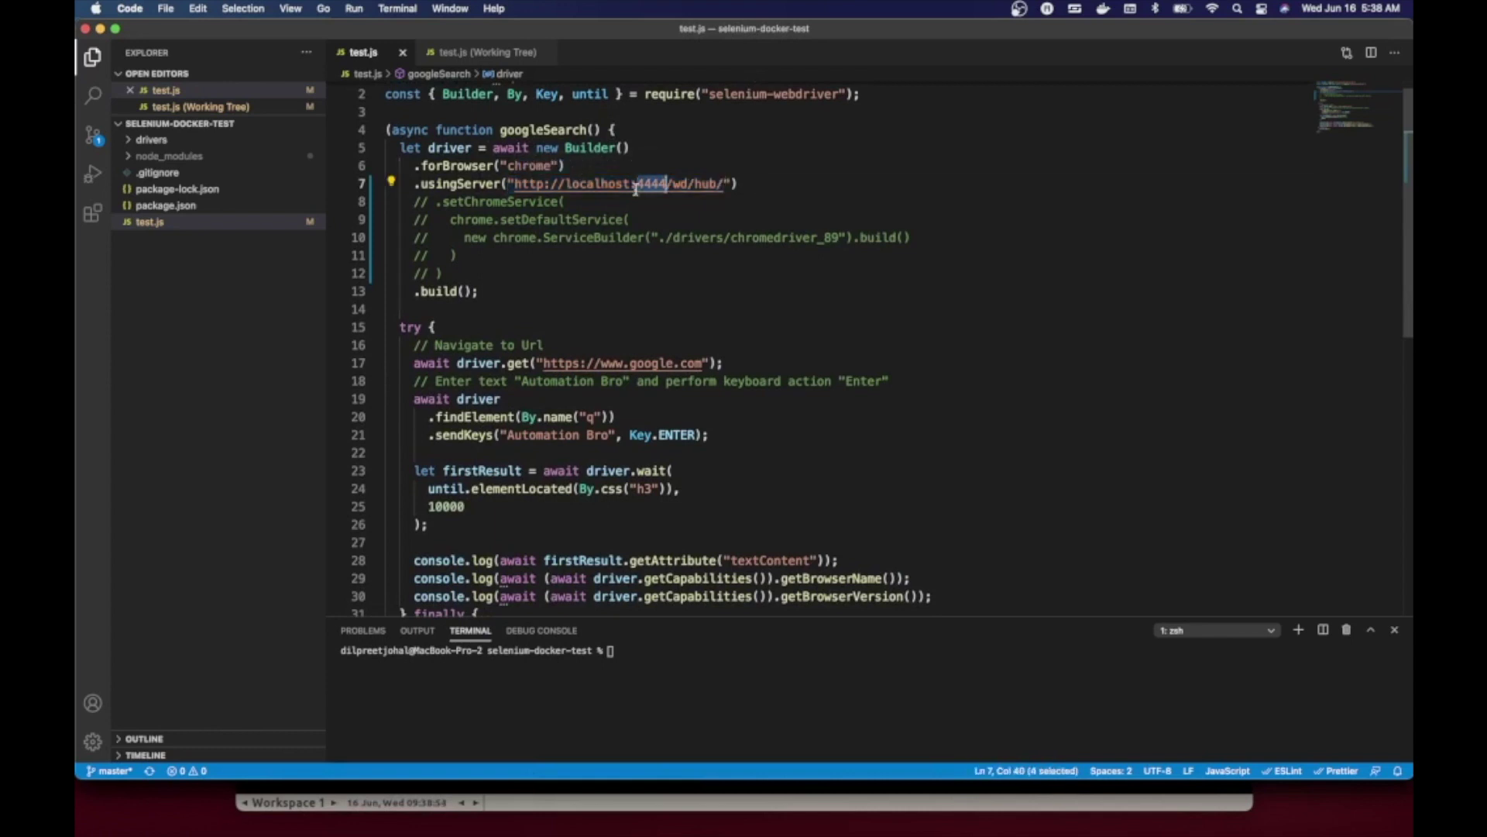
pyautogui.scroll(-6, 628, 323)
pyautogui.scroll(2, 612, 310)
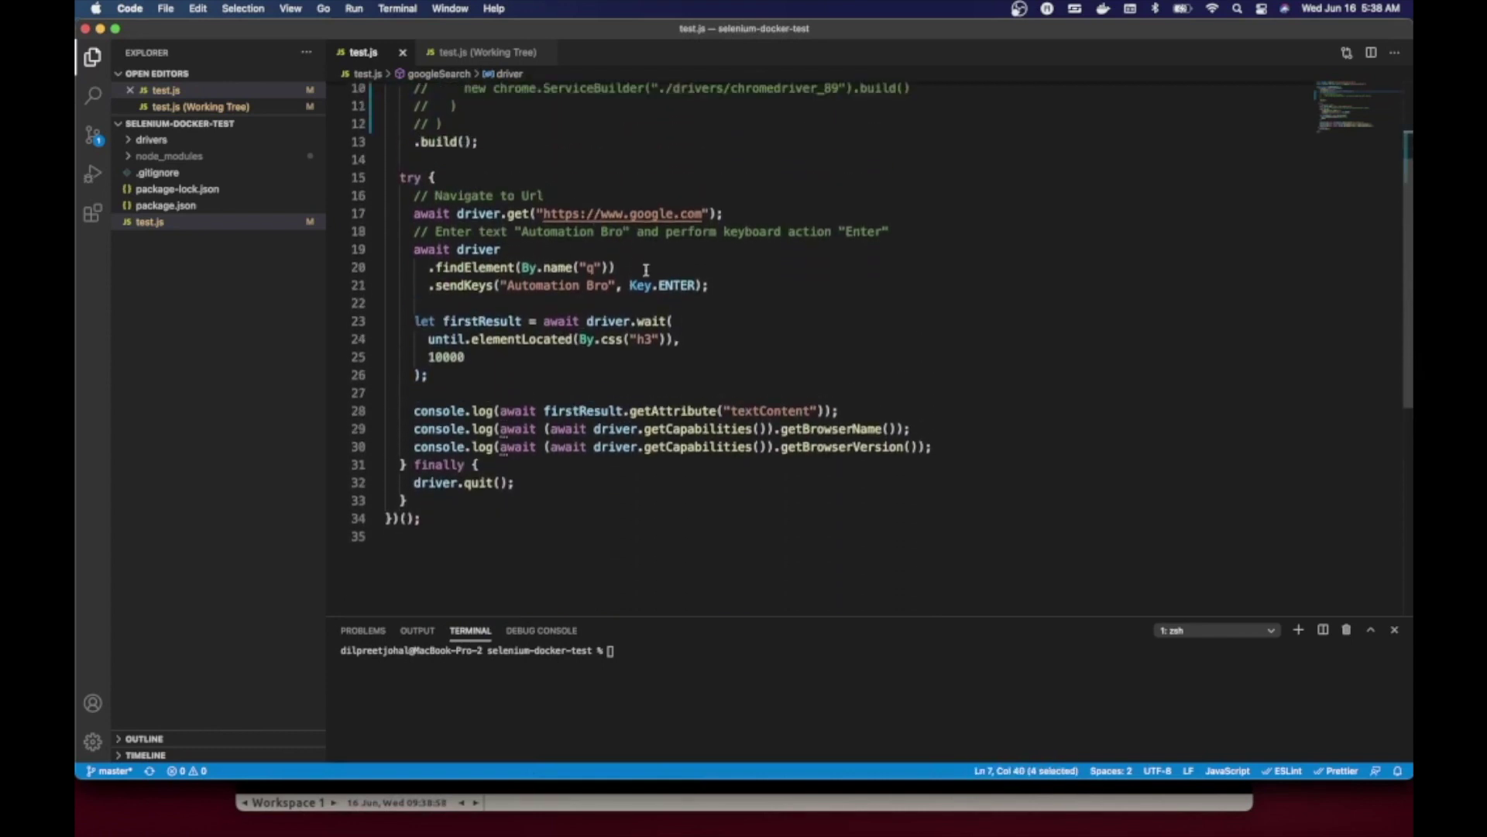
# - Highlight the console.log lines 28–30, then bring the VNC Viewer session to the front
pyautogui.moveTo(934, 447); pyautogui.dragTo(527, 405)
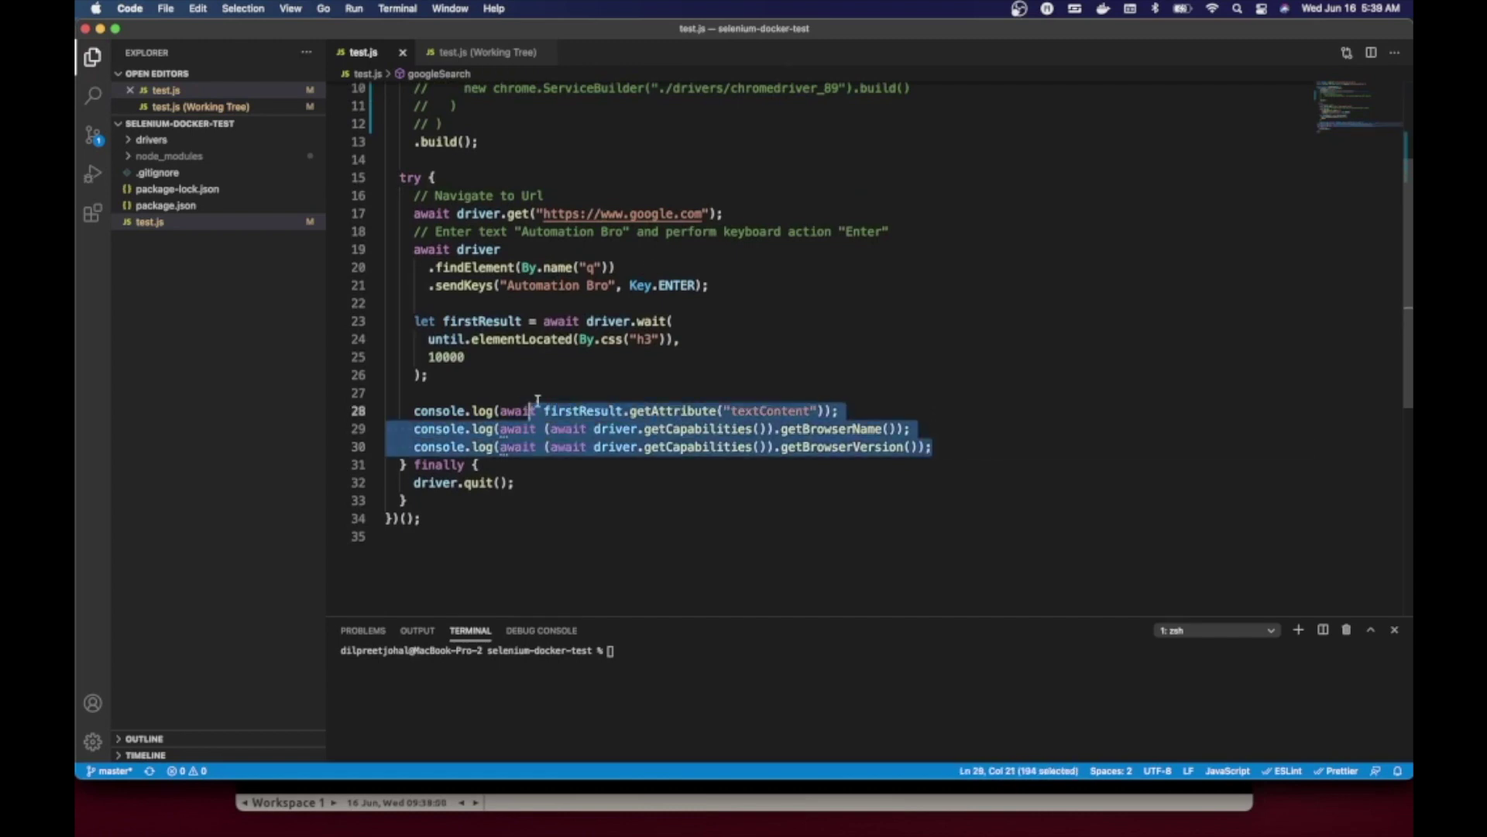
pyautogui.scroll(5, 527, 405)
pyautogui.click(542, 412)
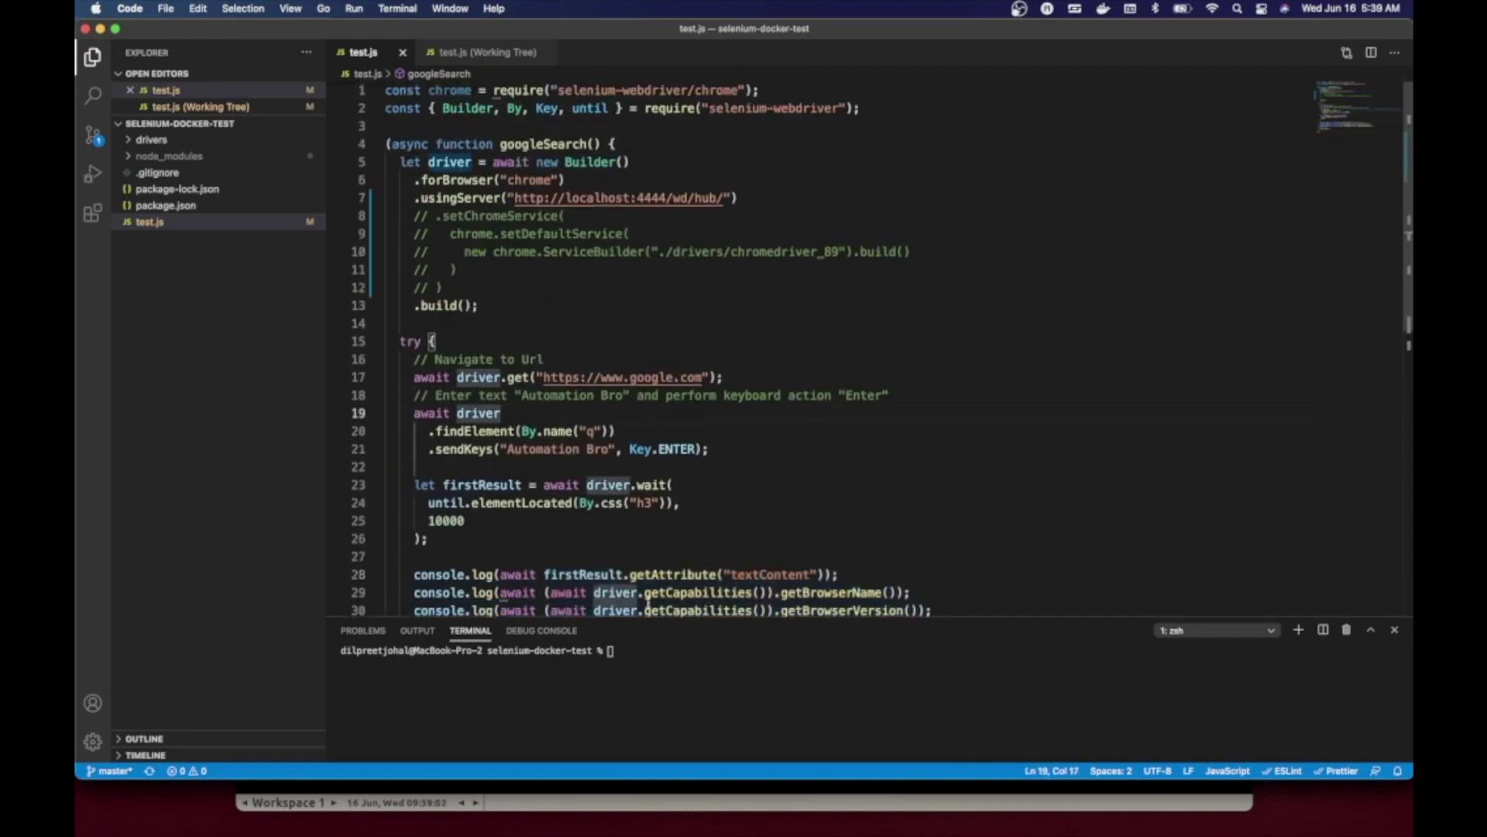
pyautogui.moveTo(545, 809)
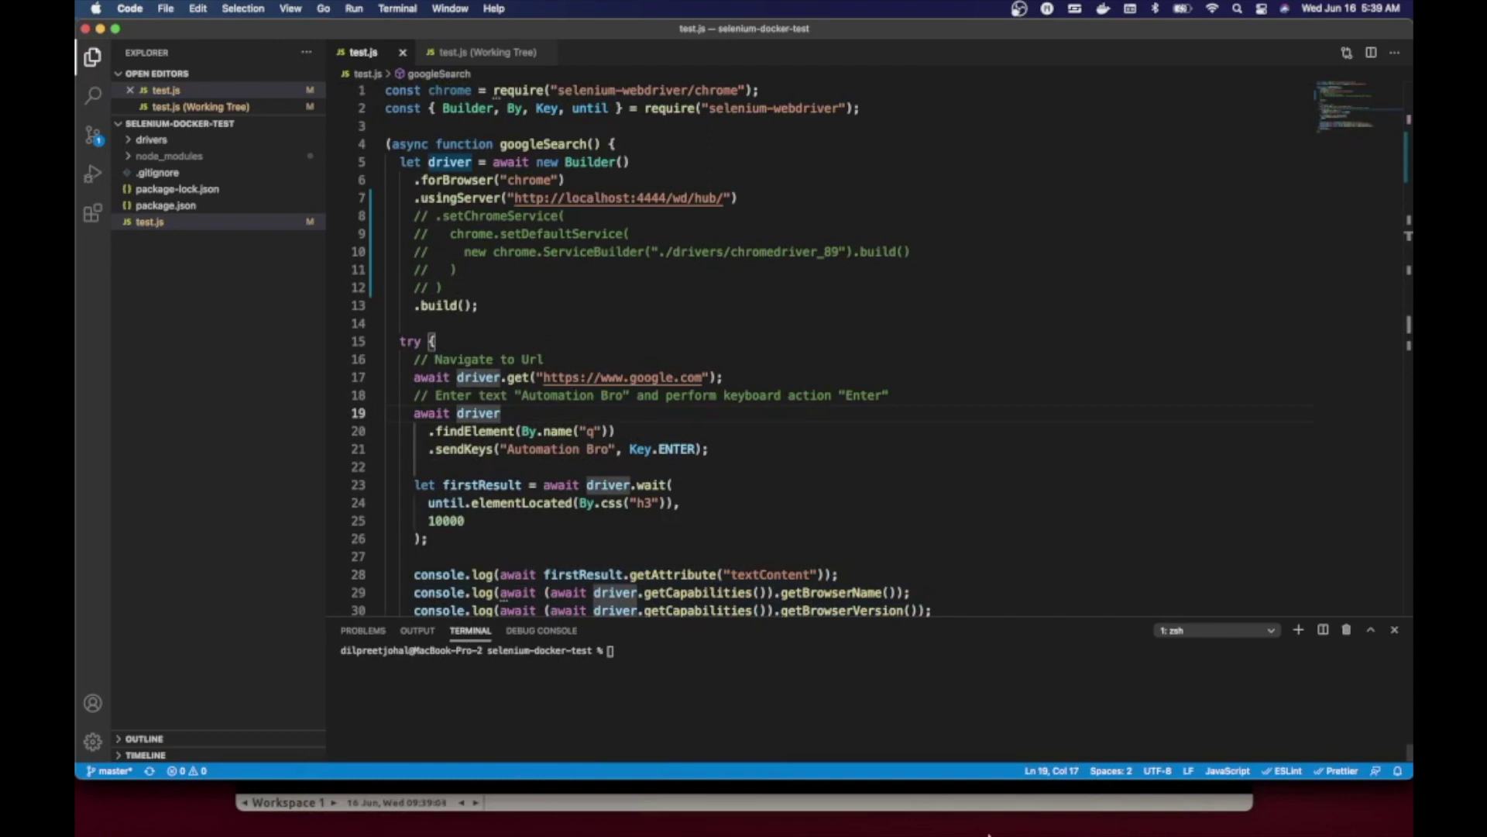
pyautogui.click(1015, 806)
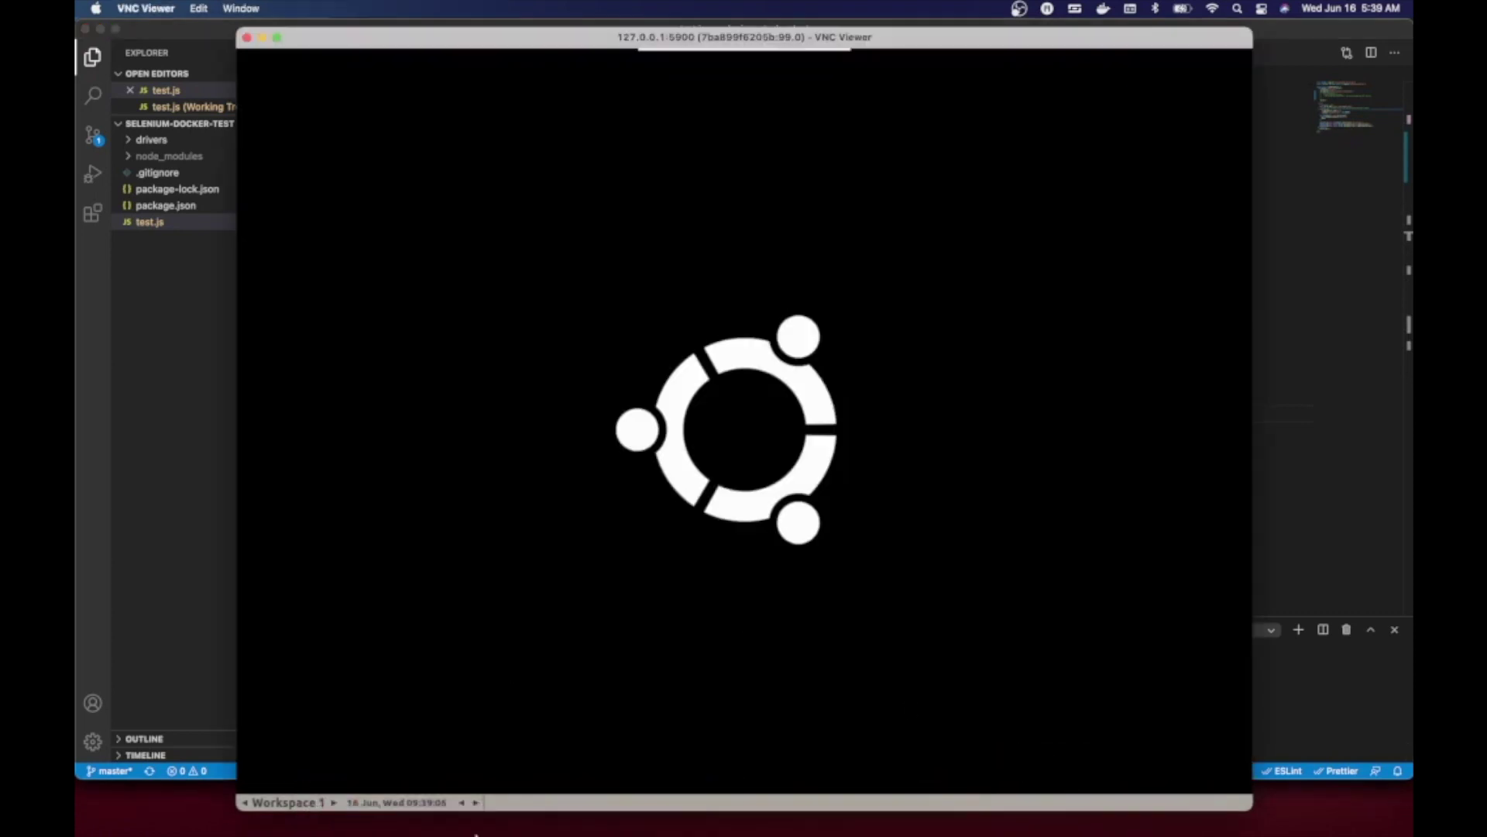
# - Run node test.js against the Chrome container and watch the browser in the VNC session
pyautogui.click(455, 806)
pyautogui.write('node test.j')
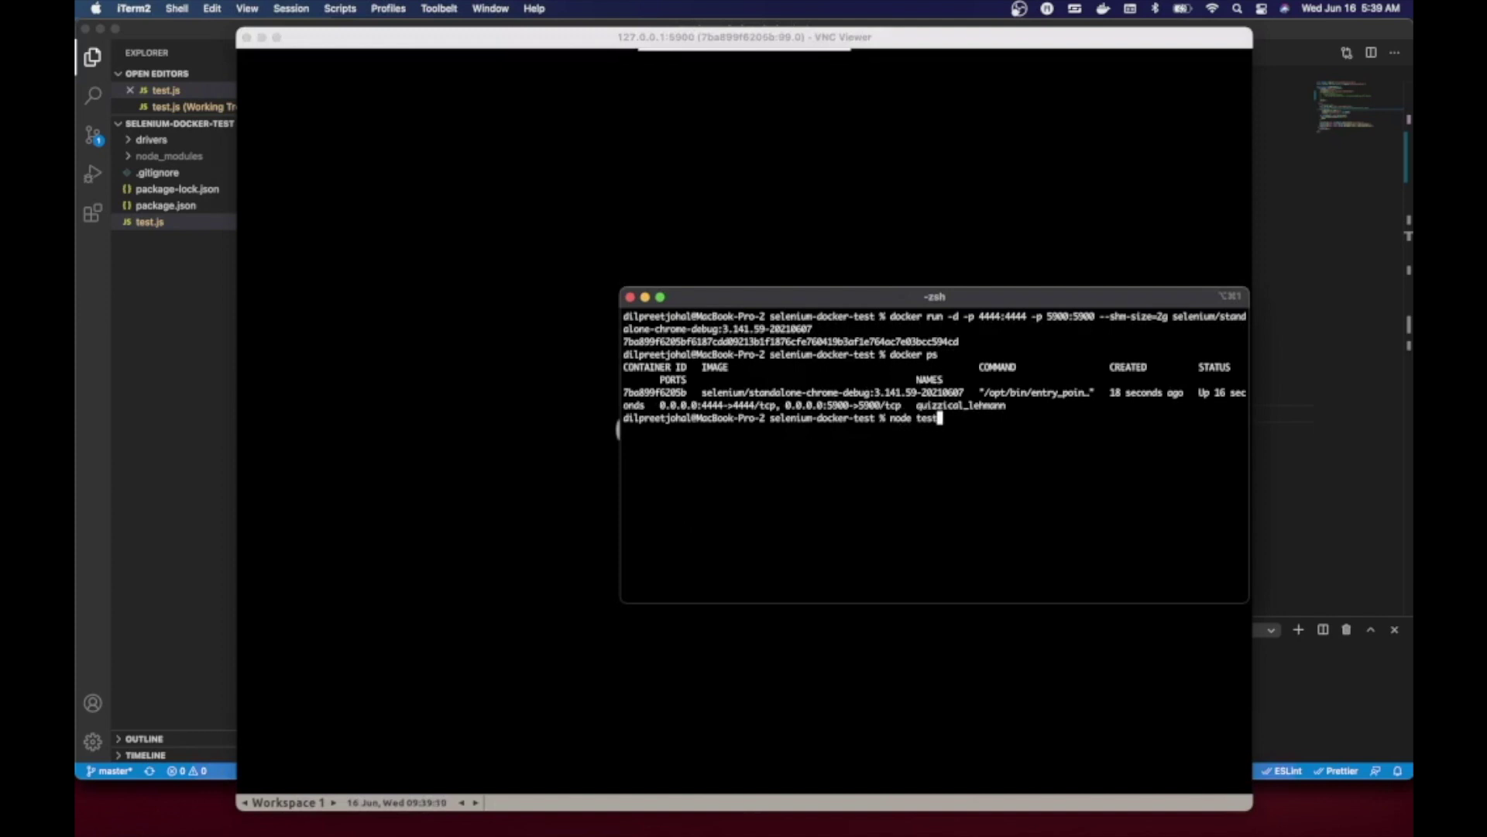
pyautogui.write('s')
pyautogui.press('Return')
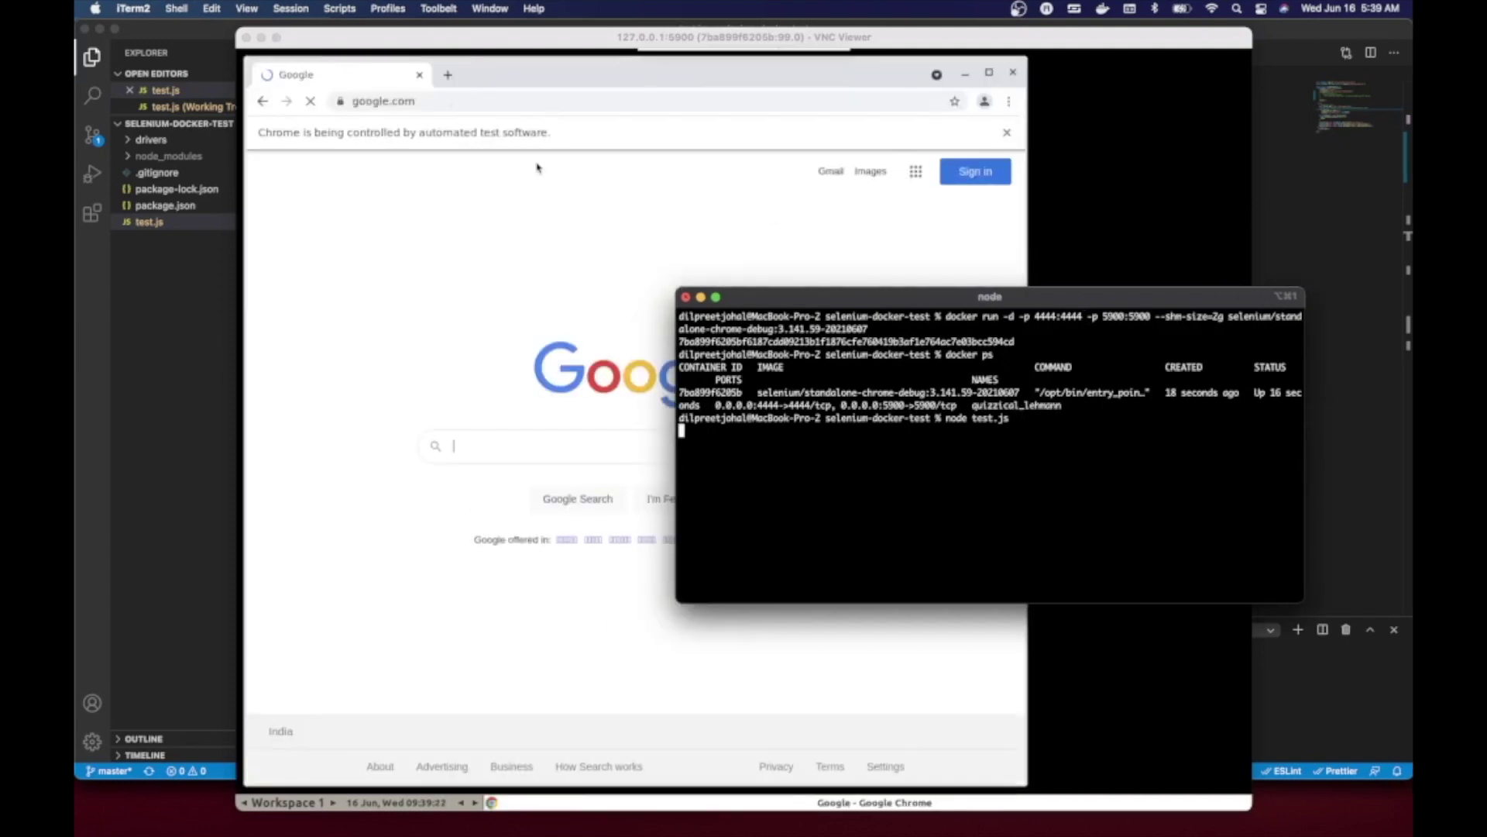
pyautogui.click(619, 578)
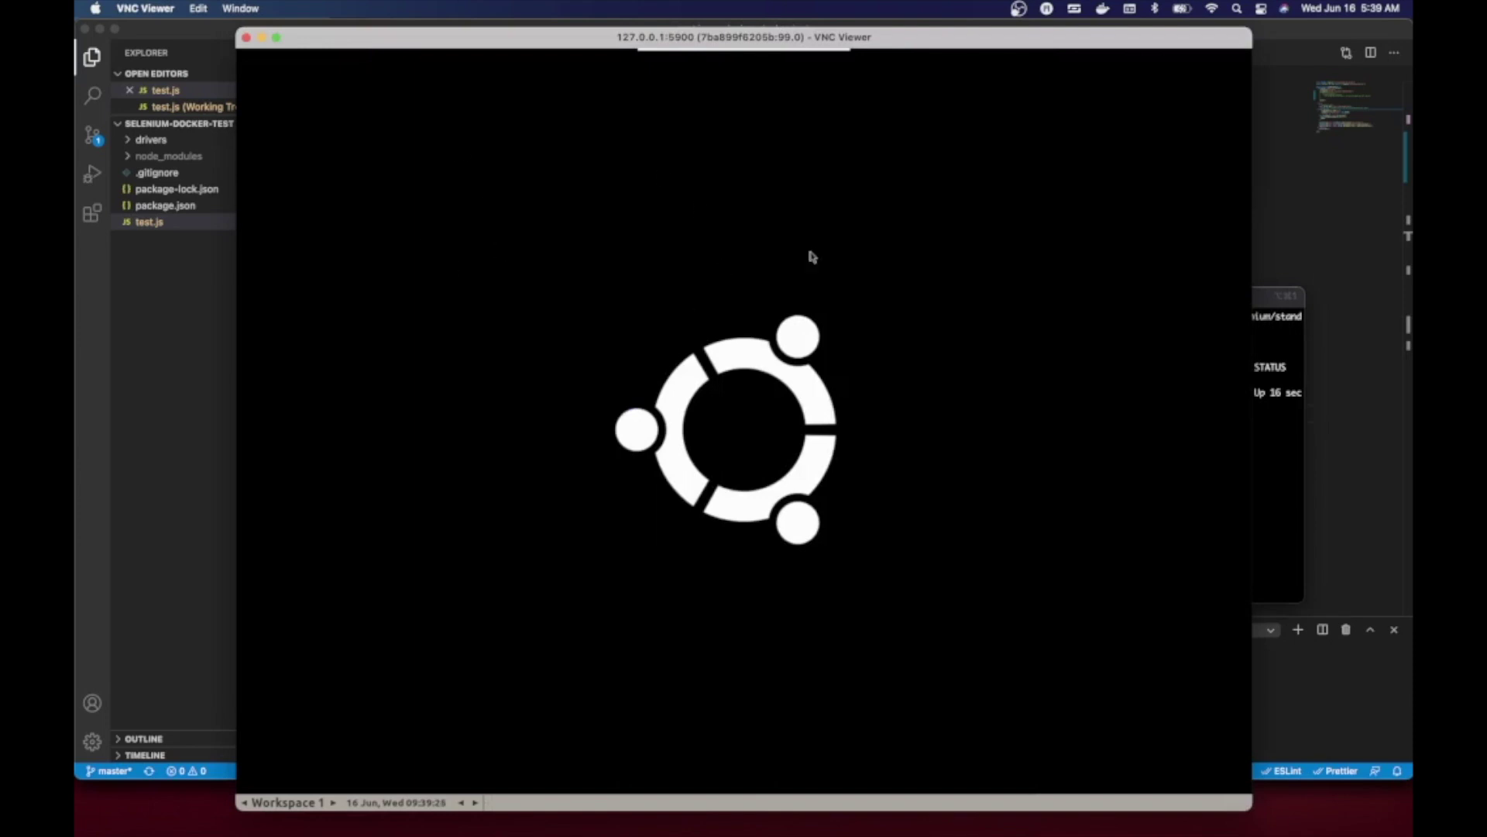
pyautogui.click(1276, 478)
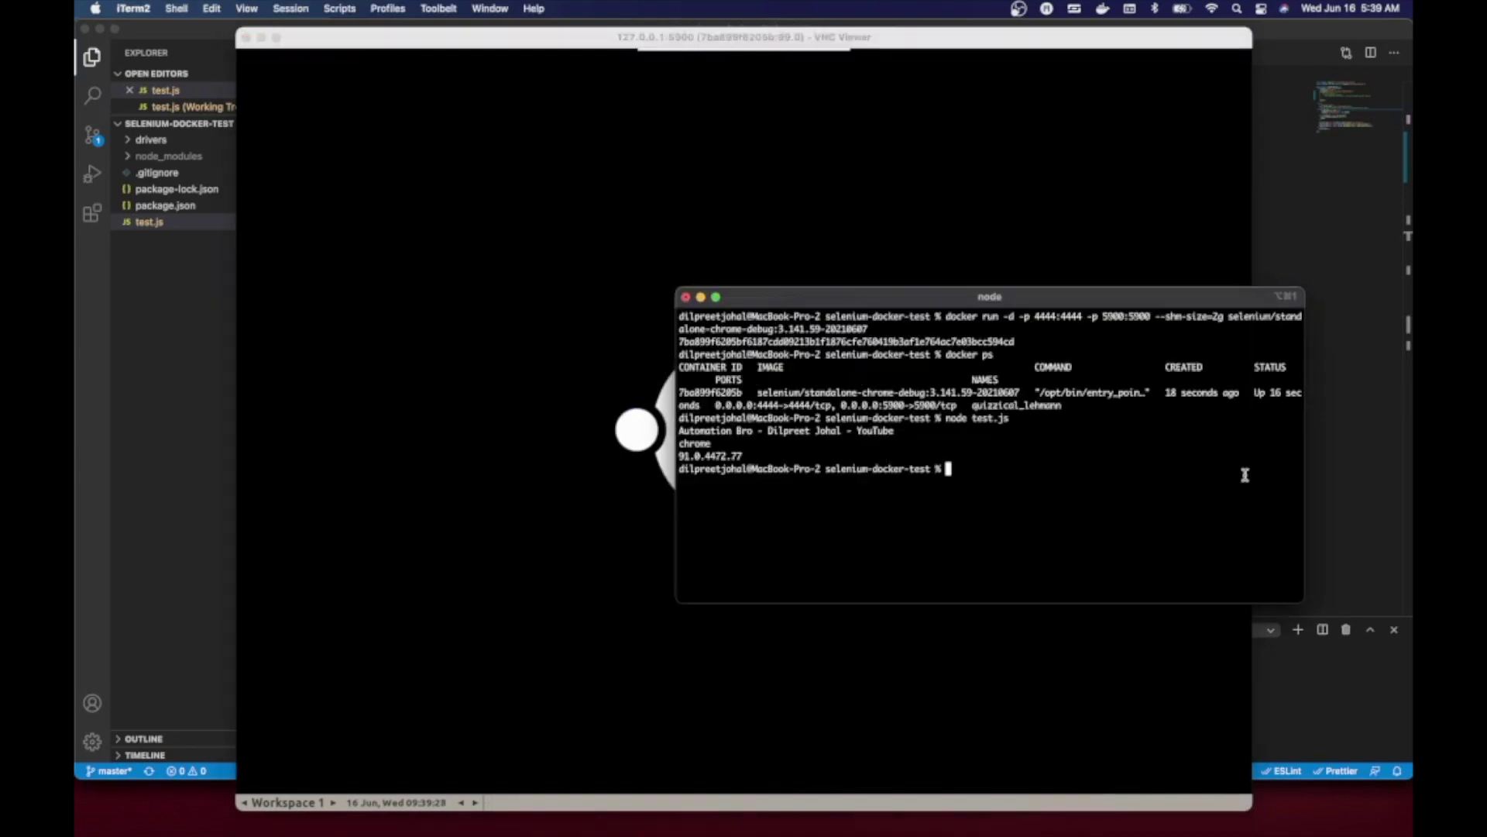
pyautogui.moveTo(754, 457); pyautogui.dragTo(671, 431)
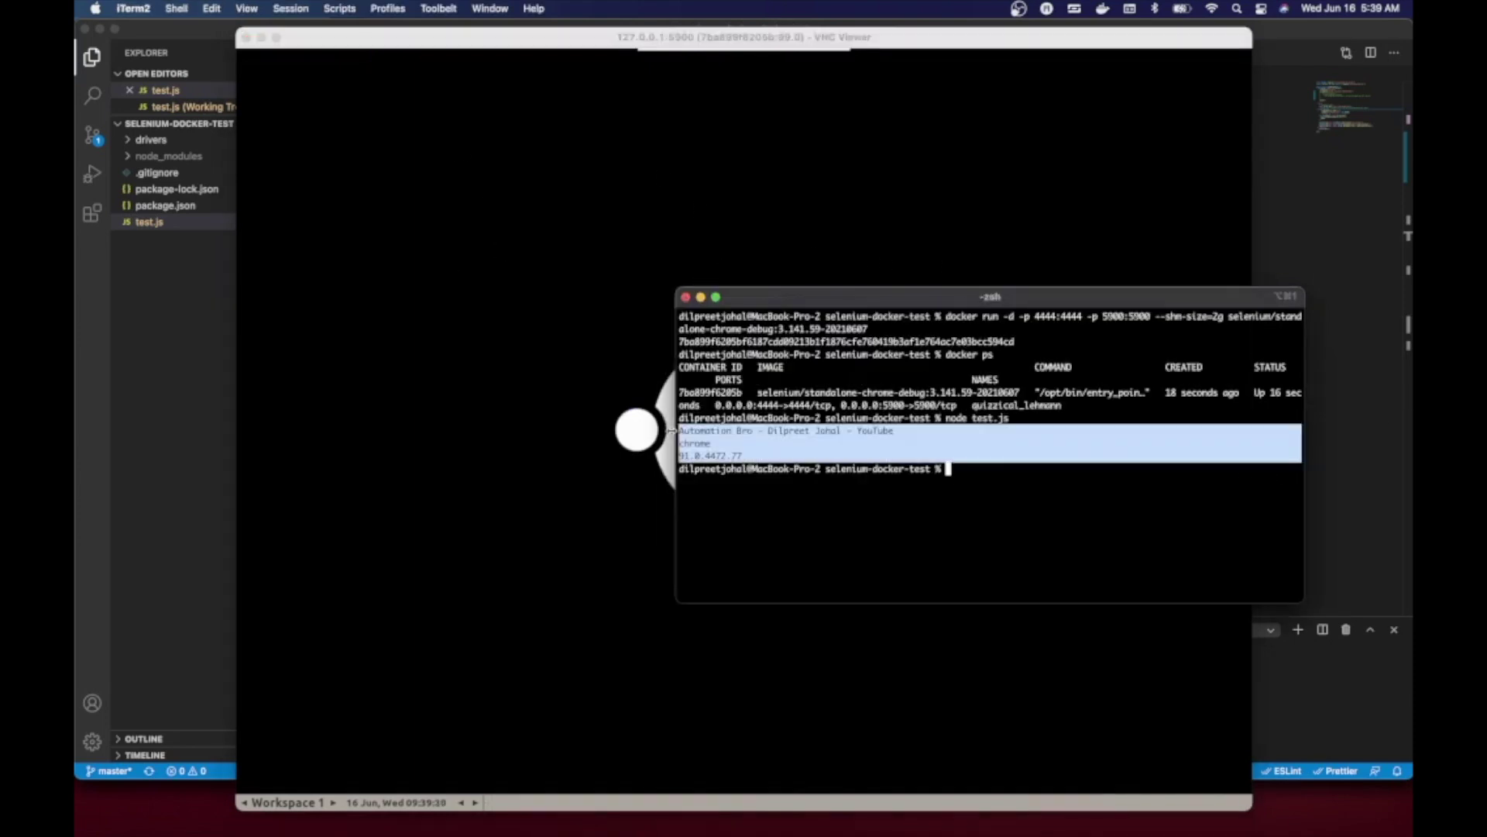
pyautogui.click(678, 431)
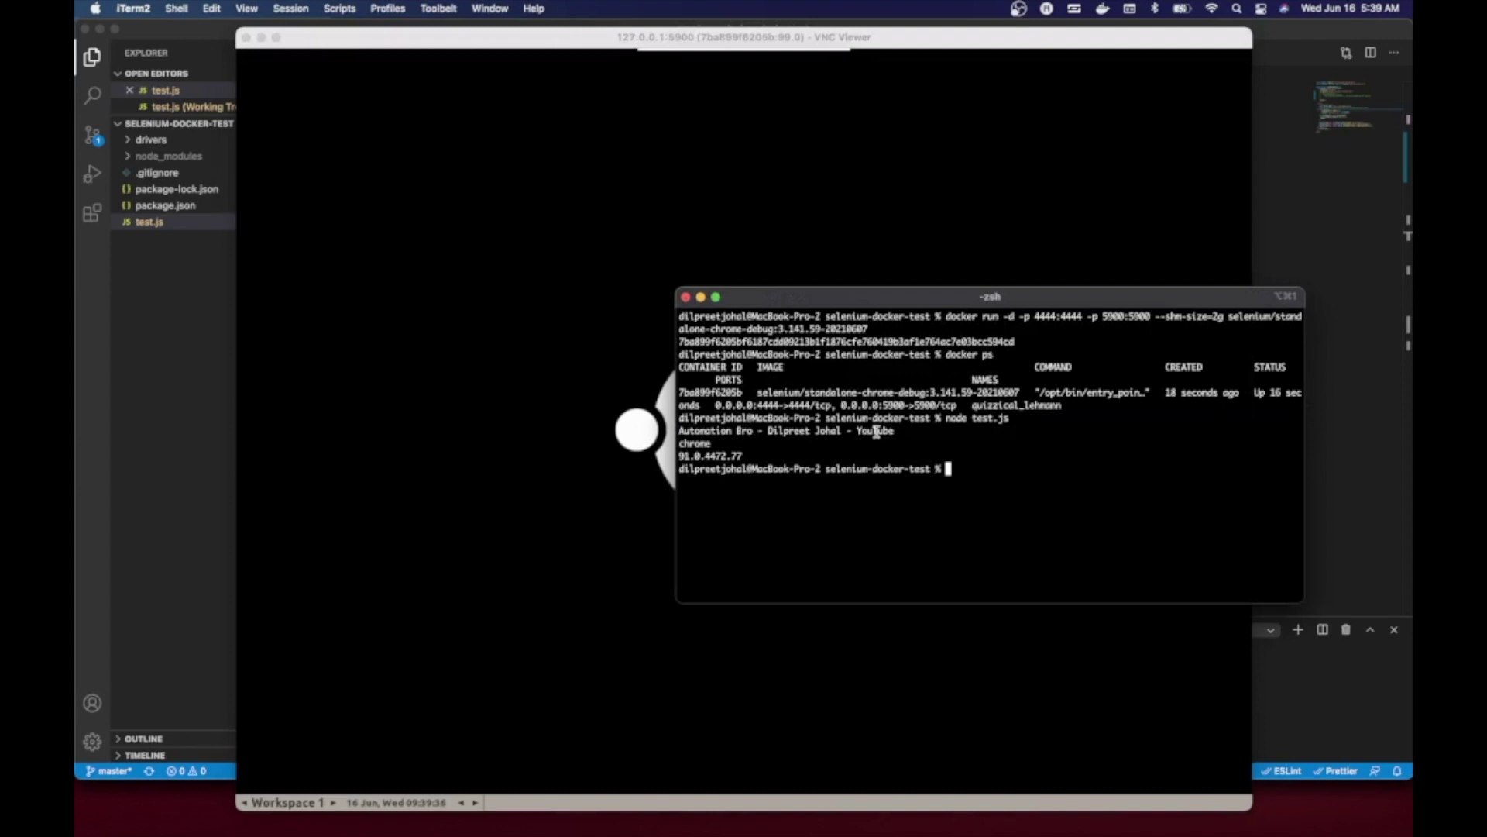
pyautogui.doubleClick(732, 456)
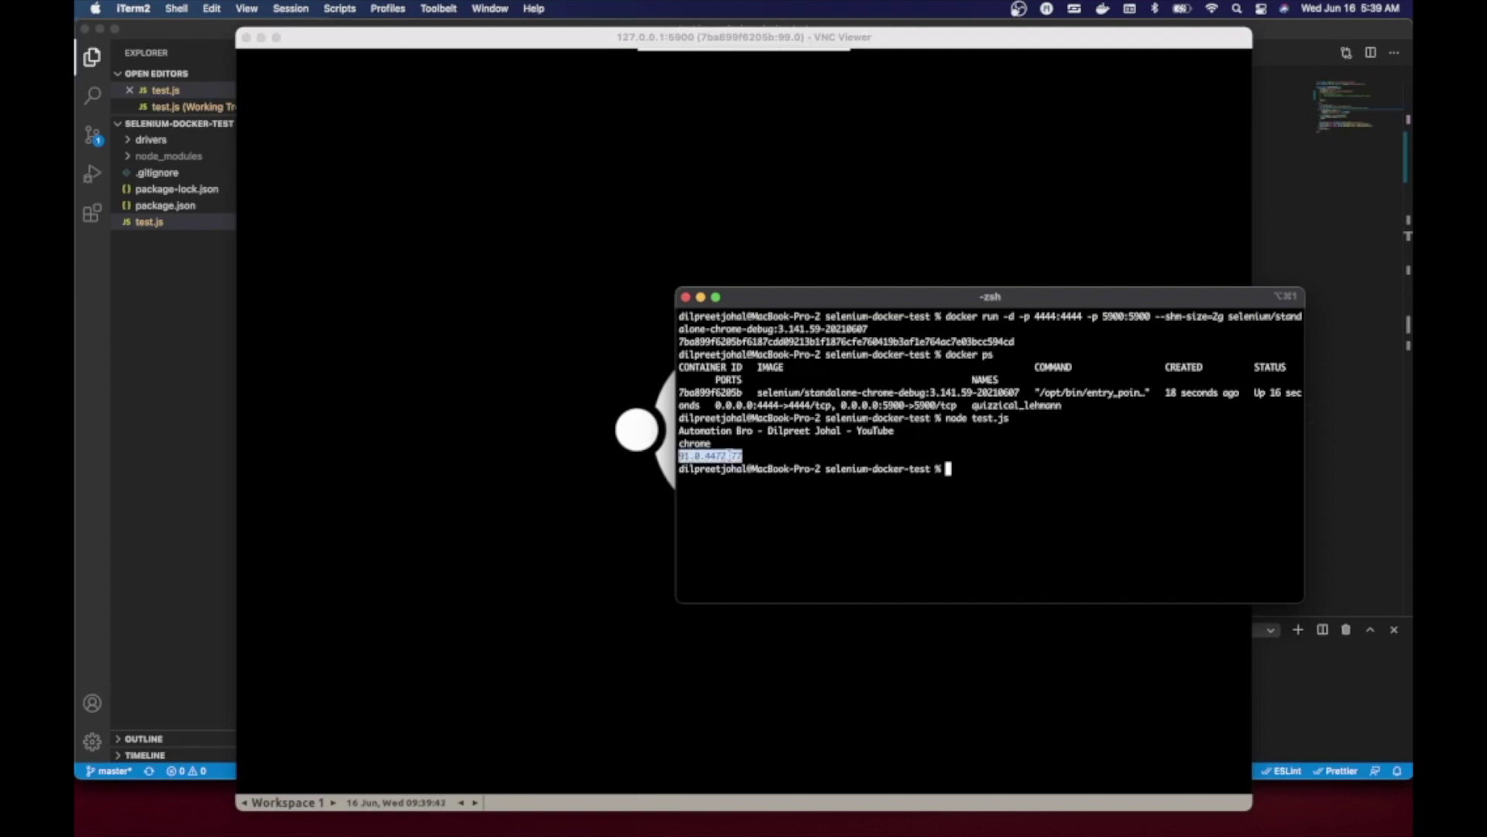
pyautogui.click(772, 457)
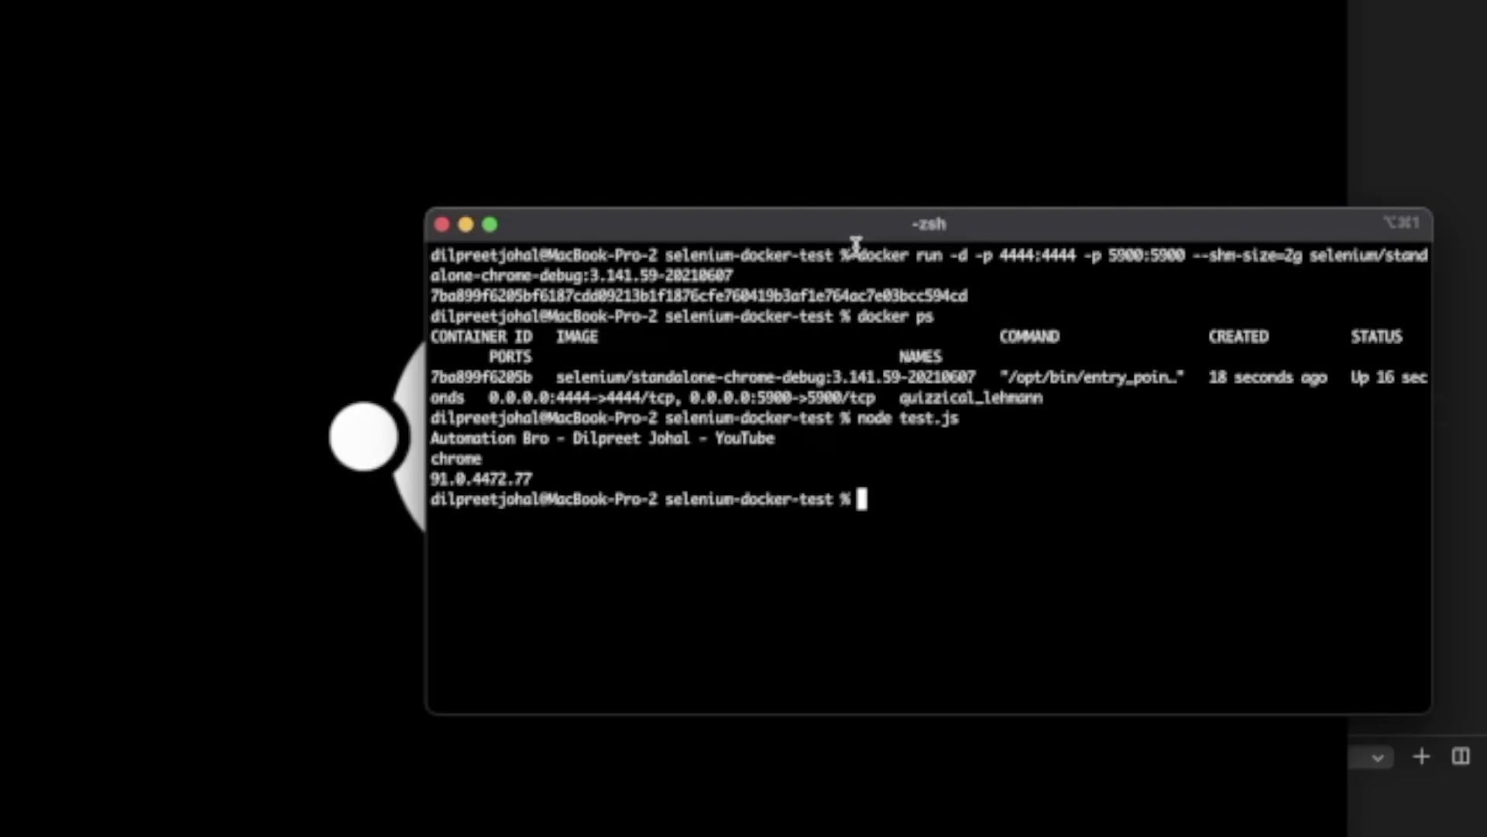
# - Paste the earlier docker run command and change its image to standalone-firefox-debug
pyautogui.moveTo(946, 312); pyautogui.dragTo(951, 324)
pyautogui.press('super+c')
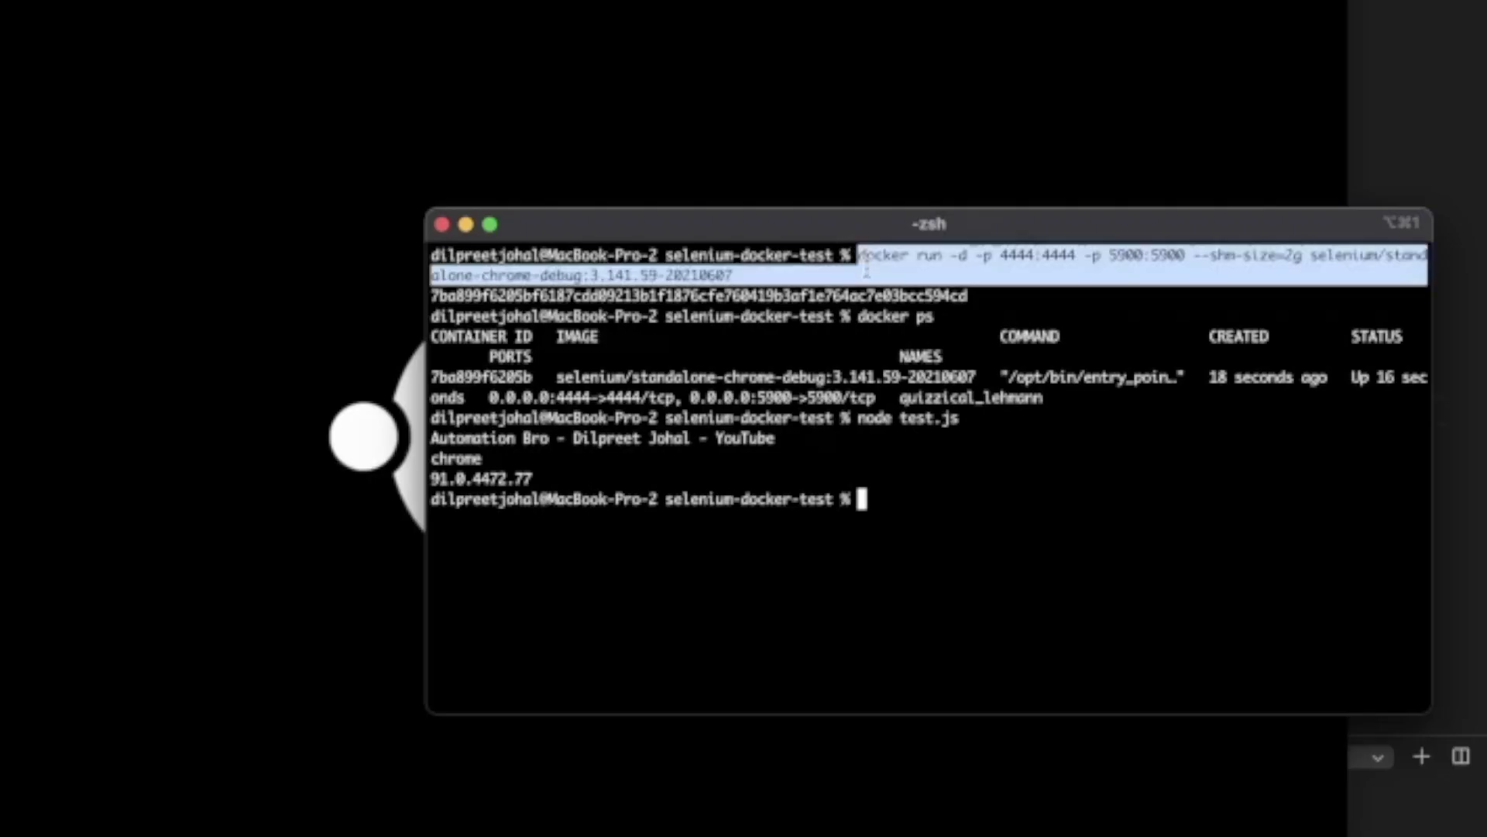
pyautogui.click(942, 524)
pyautogui.press('super+v')
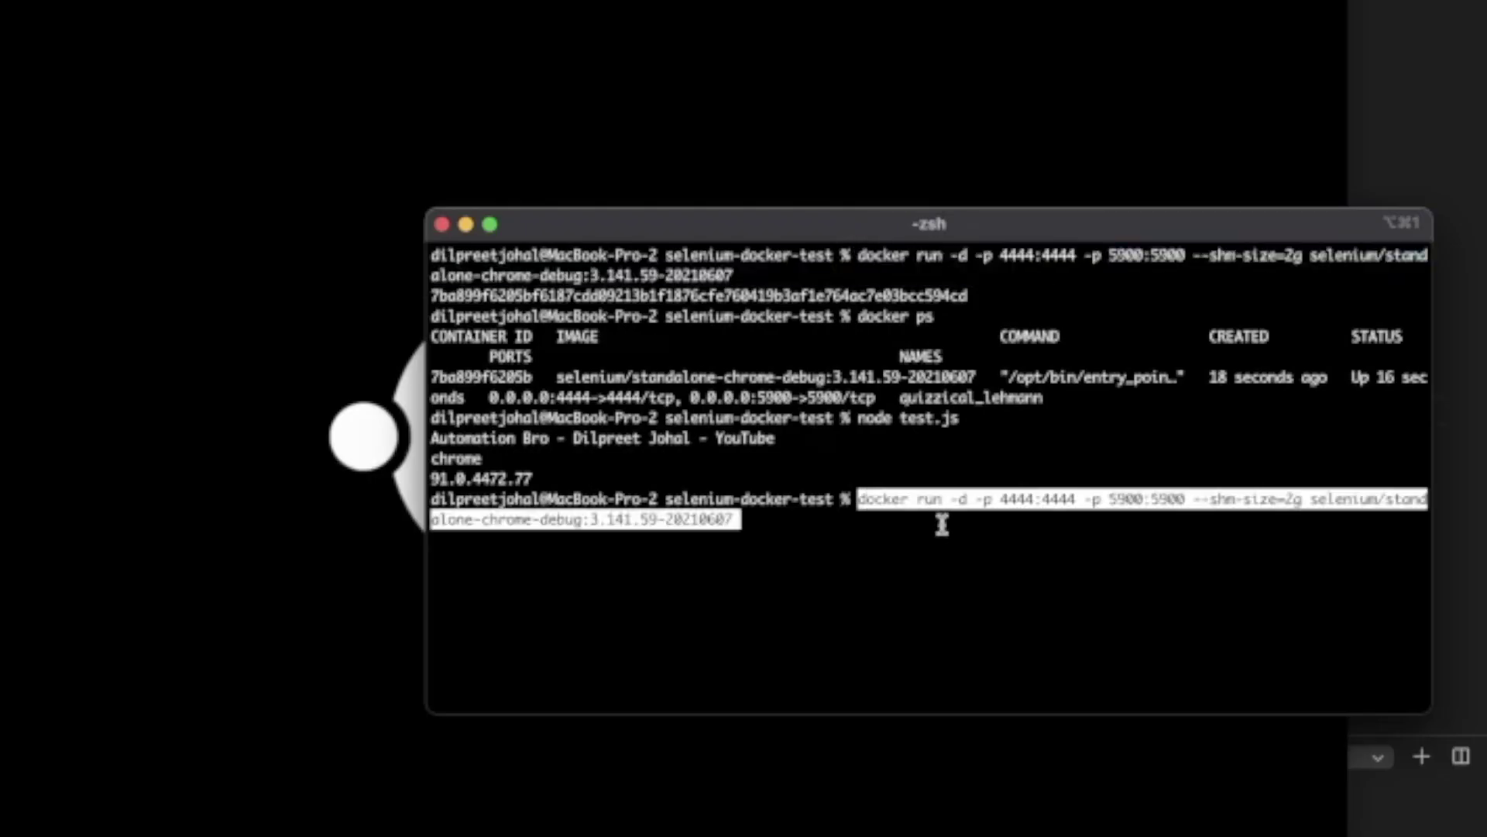
pyautogui.press('Left')
pyautogui.press('Left')
pyautogui.press('Left')
pyautogui.press('Left')
pyautogui.press('Left')
pyautogui.press('Left')
pyautogui.press('Left')
pyautogui.press('Left')
pyautogui.press('Left')
pyautogui.press('Left')
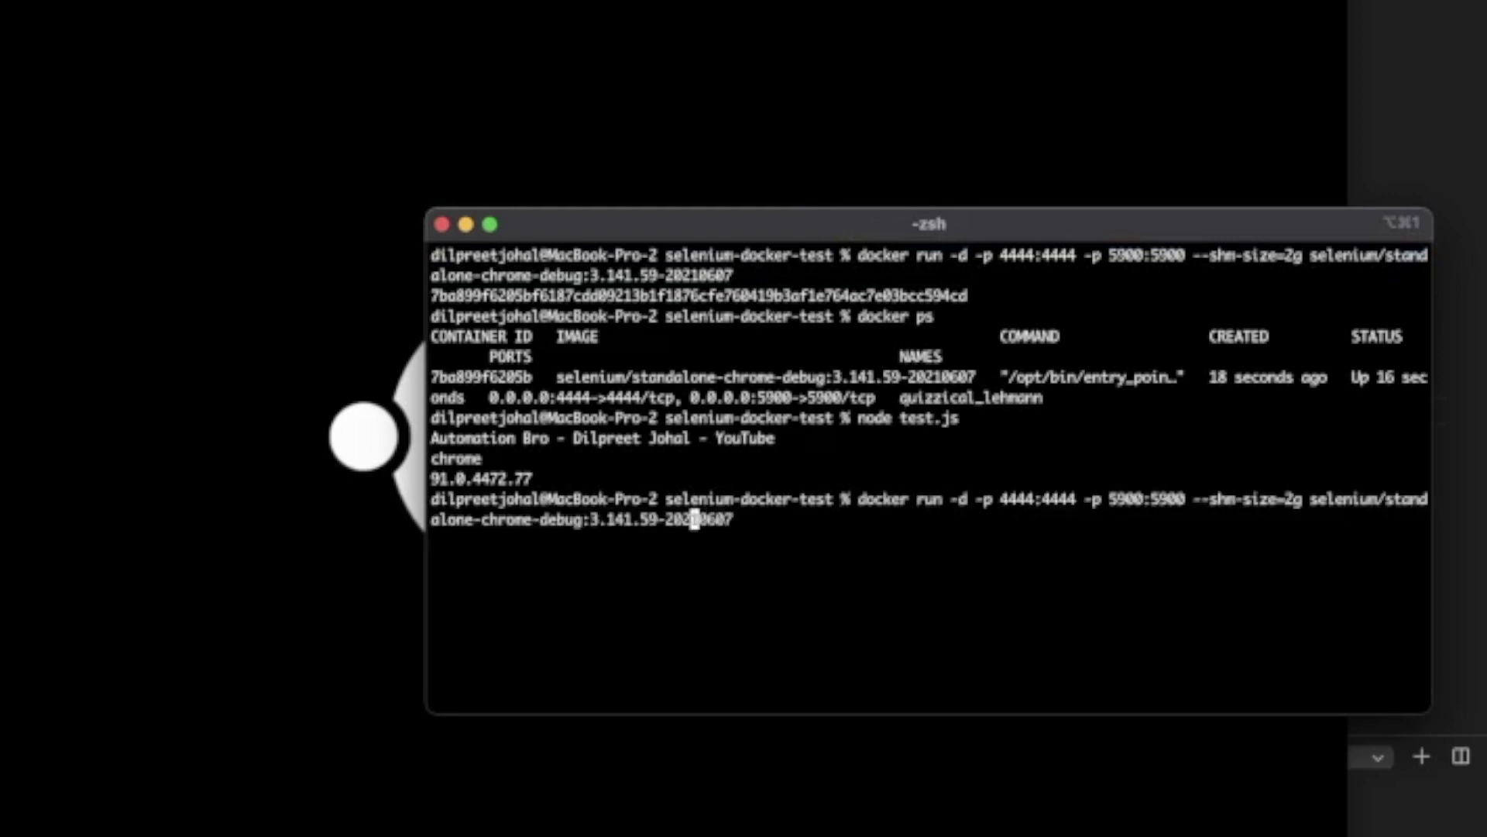
pyautogui.press('Left')
pyautogui.press('Left')
pyautogui.press('Left')
pyautogui.press('Left')
pyautogui.press('Left')
pyautogui.press('Left')
pyautogui.press('Left')
pyautogui.press('Left')
pyautogui.press('Left')
pyautogui.press('Left')
pyautogui.press('Left')
pyautogui.press('Left')
pyautogui.press('Left')
pyautogui.press('Left')
pyautogui.press('BackSpace')
pyautogui.press('BackSpace')
pyautogui.press('BackSpace')
pyautogui.press('BackSpace')
pyautogui.press('BackSpace')
pyautogui.press('BackSpace')
pyautogui.write('firefox')
# - Change the host ports to 5901 for VNC and 4445 for the hub
pyautogui.press('Left')
pyautogui.press('Left')
pyautogui.press('Left')
pyautogui.press('Left')
pyautogui.press('Left')
pyautogui.press('Left')
pyautogui.press('Left')
pyautogui.press('Left')
pyautogui.press('Left')
pyautogui.press('Left')
pyautogui.press('Left')
pyautogui.press('Left')
pyautogui.press('Left')
pyautogui.press('Left')
pyautogui.press('Left')
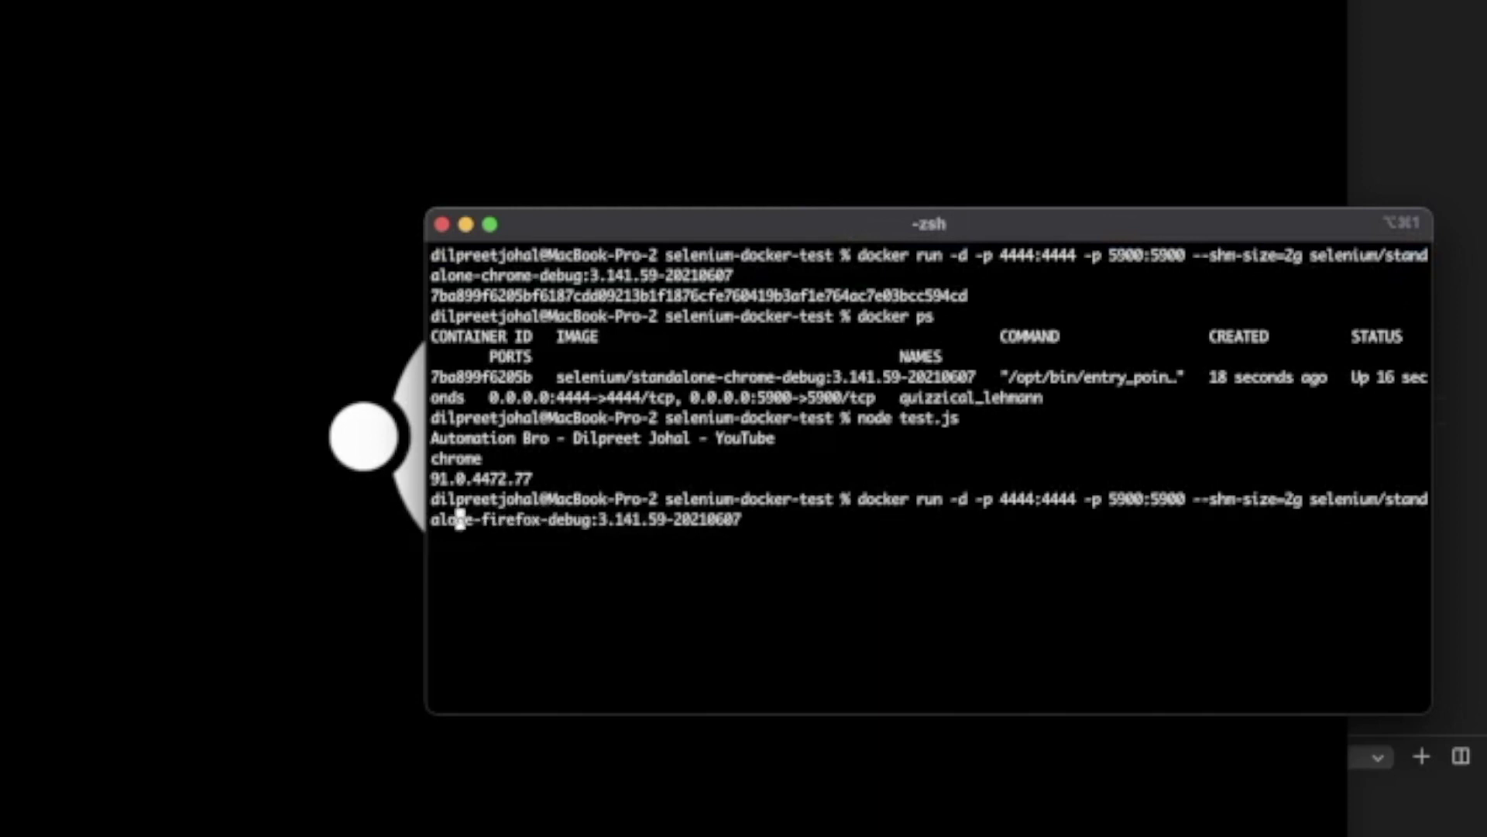
pyautogui.press('Left')
pyautogui.press('Left')
pyautogui.press('Left')
pyautogui.press('Left')
pyautogui.press('Left')
pyautogui.press('Left')
pyautogui.press('Left')
pyautogui.press('Left')
pyautogui.press('Left')
pyautogui.press('Left')
pyautogui.press('Left')
pyautogui.press('Left')
pyautogui.press('Left')
pyautogui.press('Left')
pyautogui.press('Left')
pyautogui.press('Left')
pyautogui.press('Left')
pyautogui.press('Left')
pyautogui.press('Left')
pyautogui.press('Left')
pyautogui.press('Left')
pyautogui.press('Left')
pyautogui.press('Left')
pyautogui.press('Left')
pyautogui.press('Left')
pyautogui.press('Left')
pyautogui.press('Left')
pyautogui.press('Left')
pyautogui.press('Left')
pyautogui.press('Left')
pyautogui.press('Right')
pyautogui.press('Right')
pyautogui.press('Right')
pyautogui.press('Right')
pyautogui.doubleClick(1170, 499)
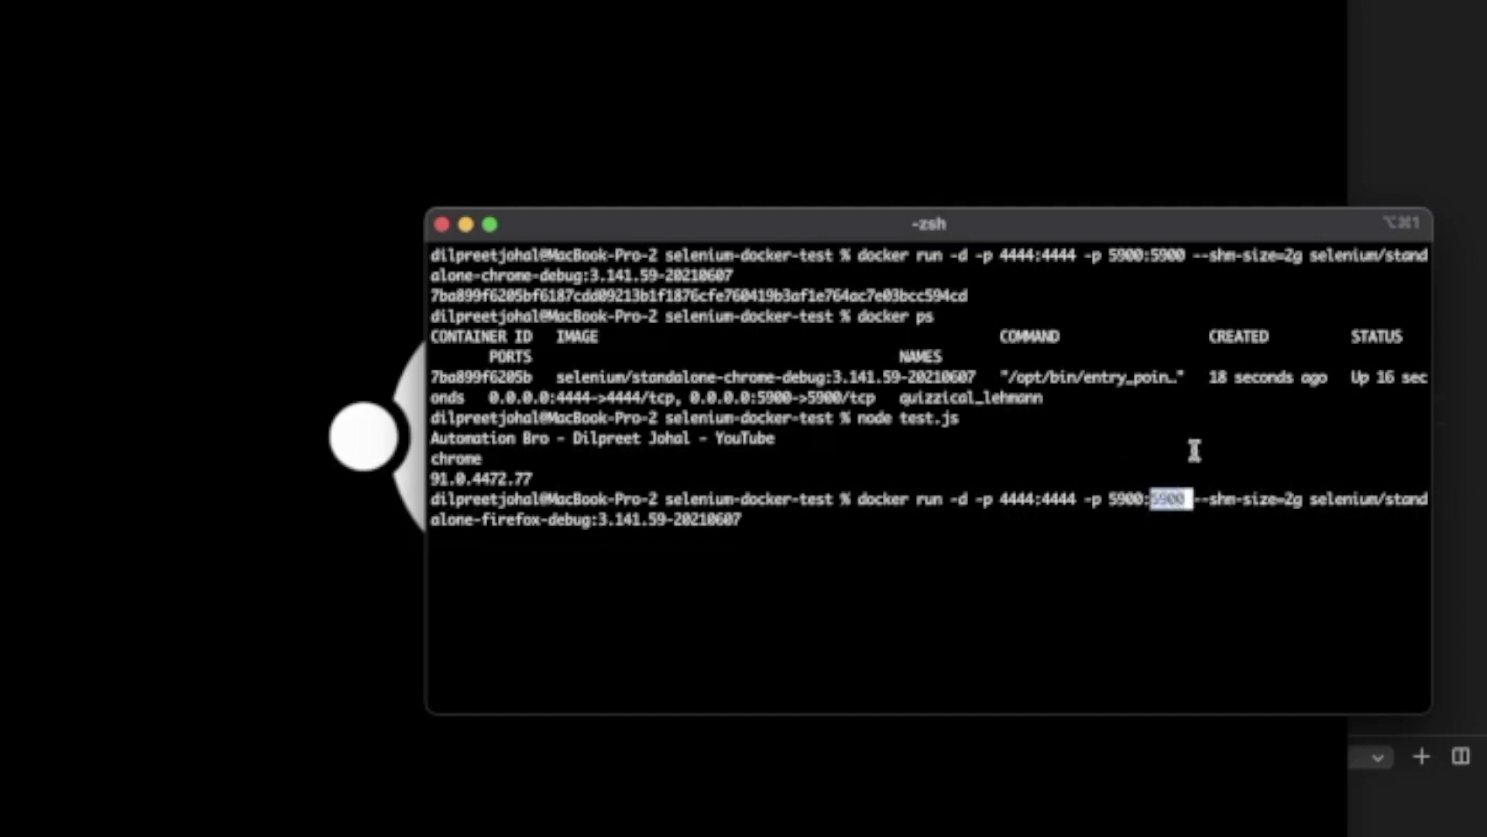
pyautogui.press('Right')
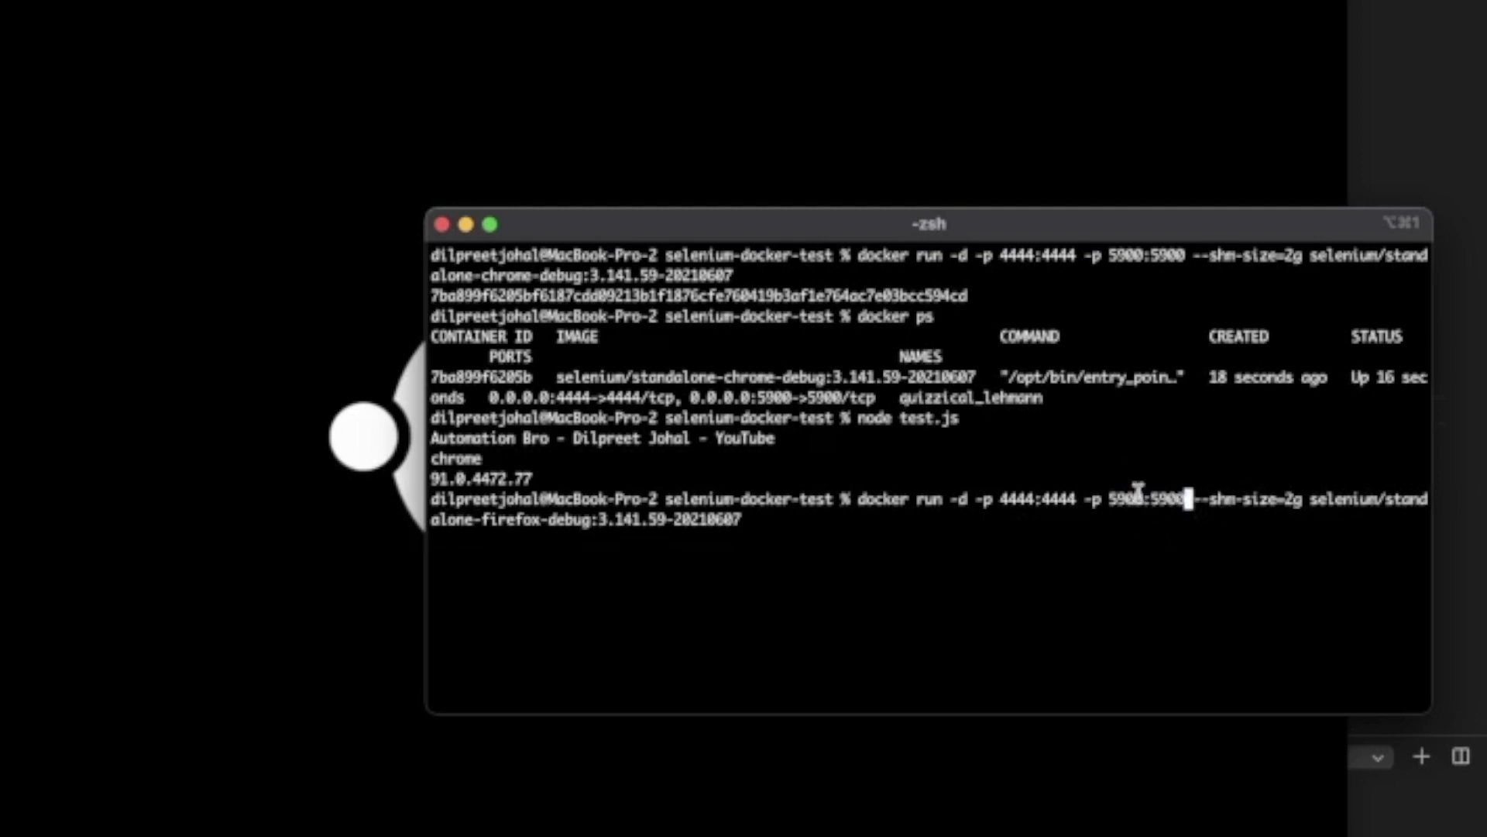
pyautogui.press('Left')
pyautogui.press('Left')
pyautogui.press('Left')
pyautogui.press('Left')
pyautogui.press('Left')
pyautogui.press('Left')
pyautogui.press('Right')
pyautogui.press('BackSpace')
pyautogui.write('1')
pyautogui.press('Left')
pyautogui.press('Left')
pyautogui.press('Left')
pyautogui.press('Left')
pyautogui.press('Left')
pyautogui.press('Left')
pyautogui.press('Left')
pyautogui.press('Left')
pyautogui.press('Left')
pyautogui.press('Left')
pyautogui.press('Left')
pyautogui.press('Left')
pyautogui.press('Left')
pyautogui.press('BackSpace')
pyautogui.write('5')
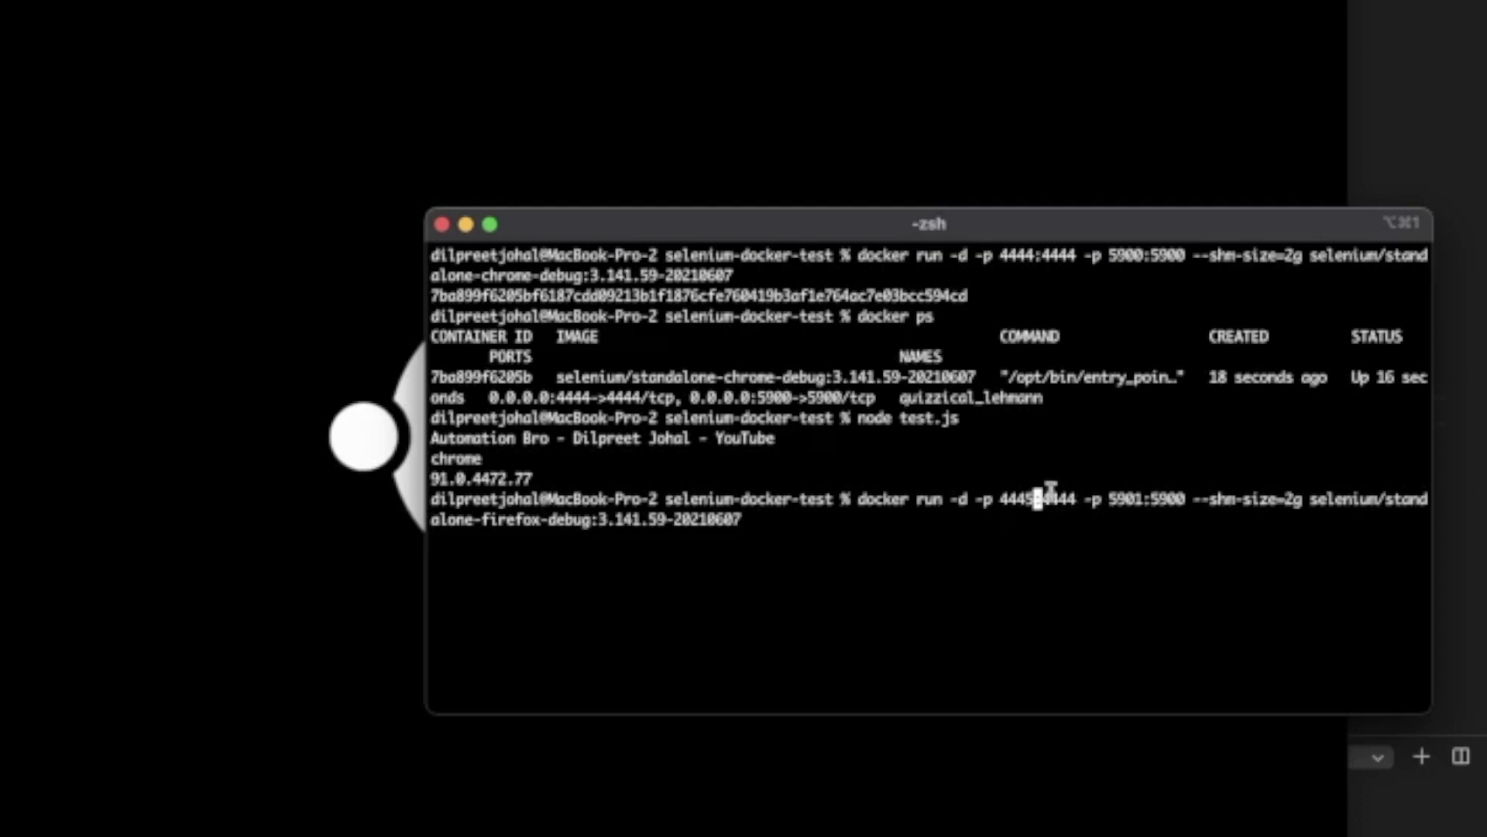
# - Compare with the Chrome container's 4444 port, then run the Firefox container command
pyautogui.moveTo(1013, 261); pyautogui.dragTo(998, 256)
pyautogui.click(997, 258)
pyautogui.doubleClick(999, 256)
pyautogui.click(1005, 260)
pyautogui.press('super+Up')
pyautogui.press('super+Down')
pyautogui.press('Left')
pyautogui.press('Return')
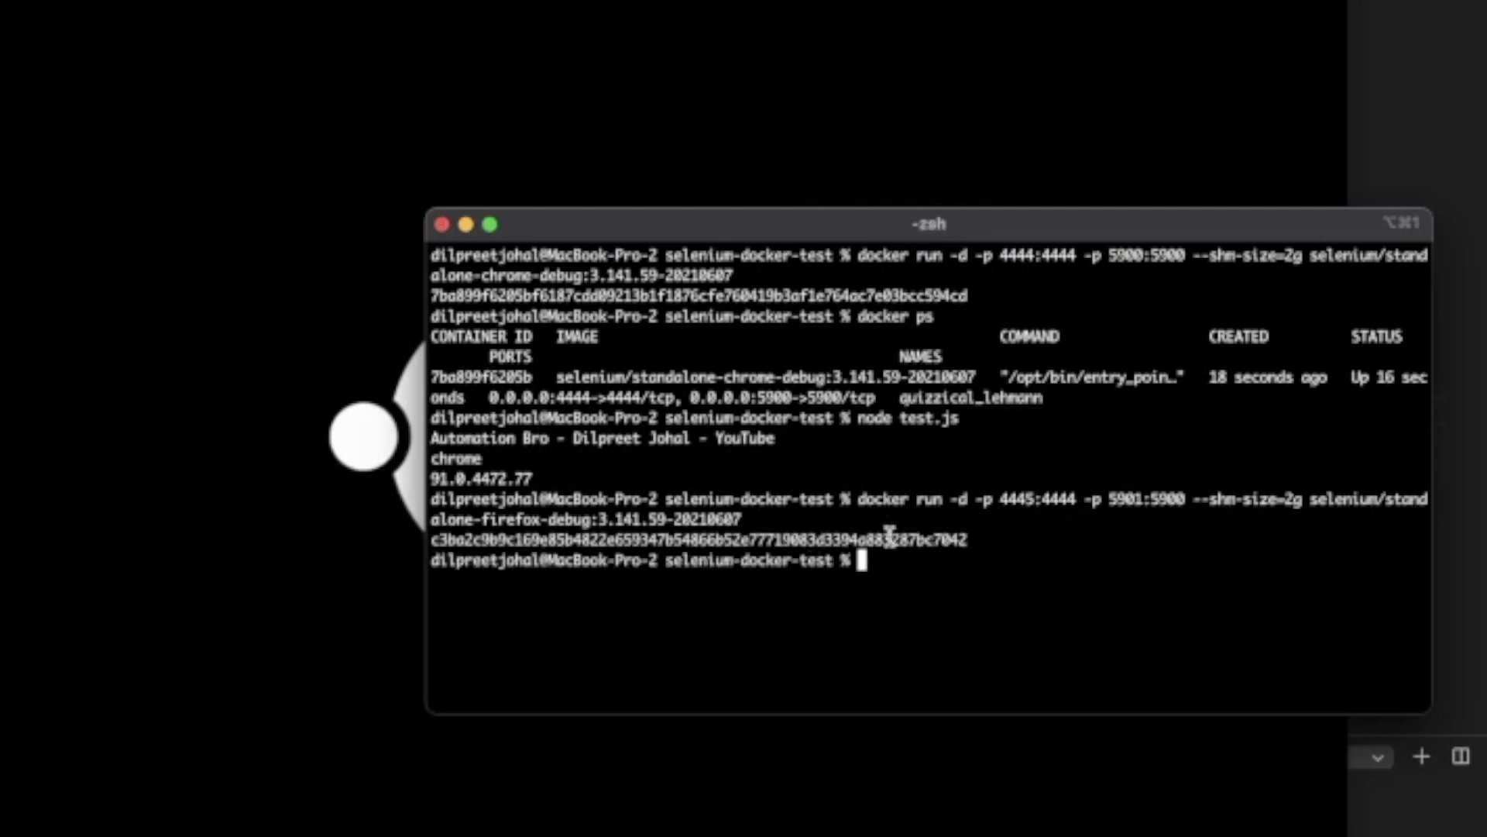
# - List running containers with docker ps, correcting the mistyped docker pss
pyautogui.doubleClick(890, 541)
pyautogui.click(935, 561)
pyautogui.write('docker pss')
pyautogui.press('Return')
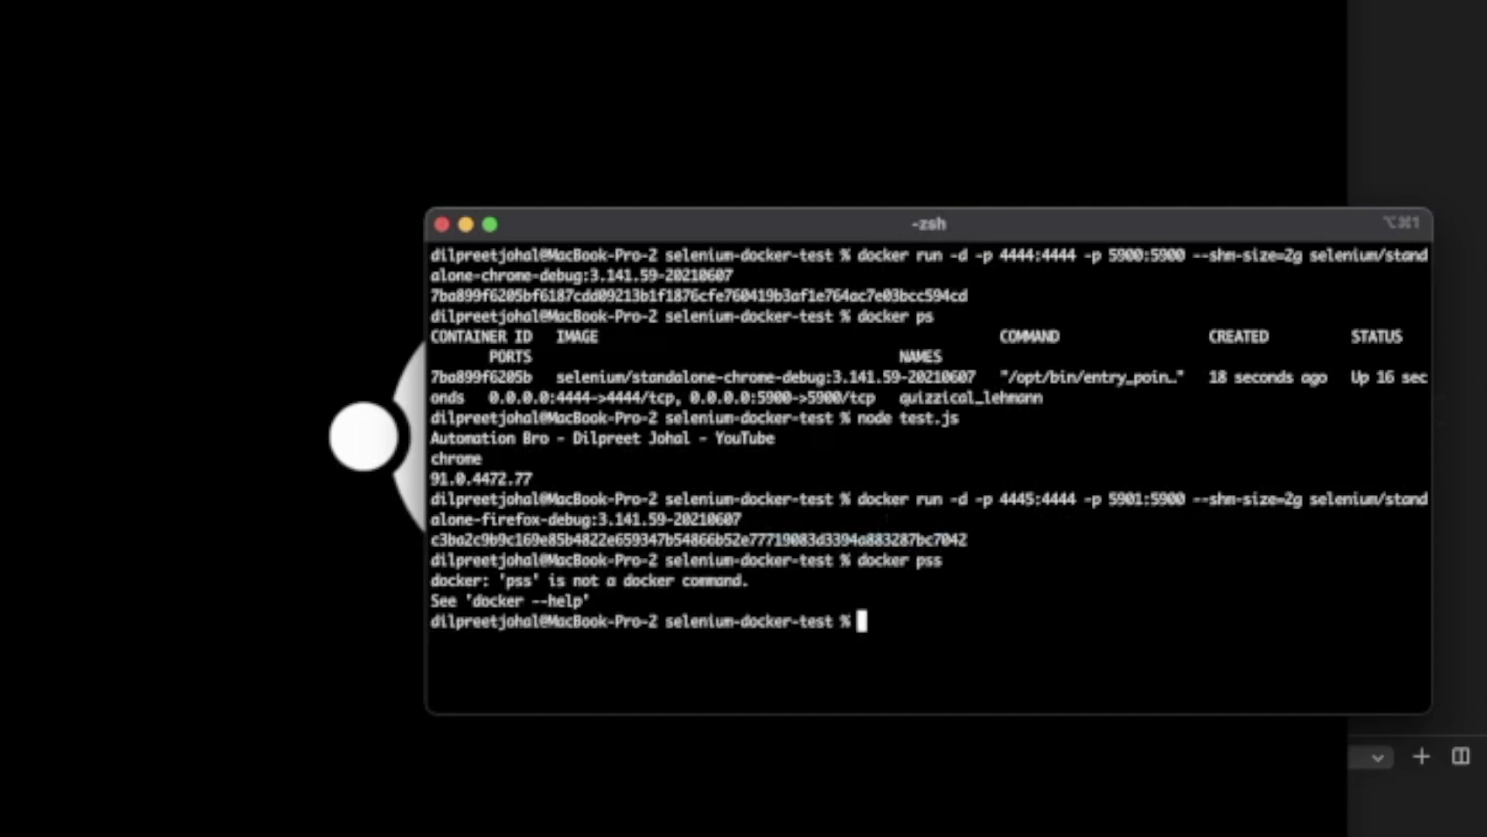
pyautogui.press('Up')
pyautogui.press('BackSpace')
pyautogui.press('Return')
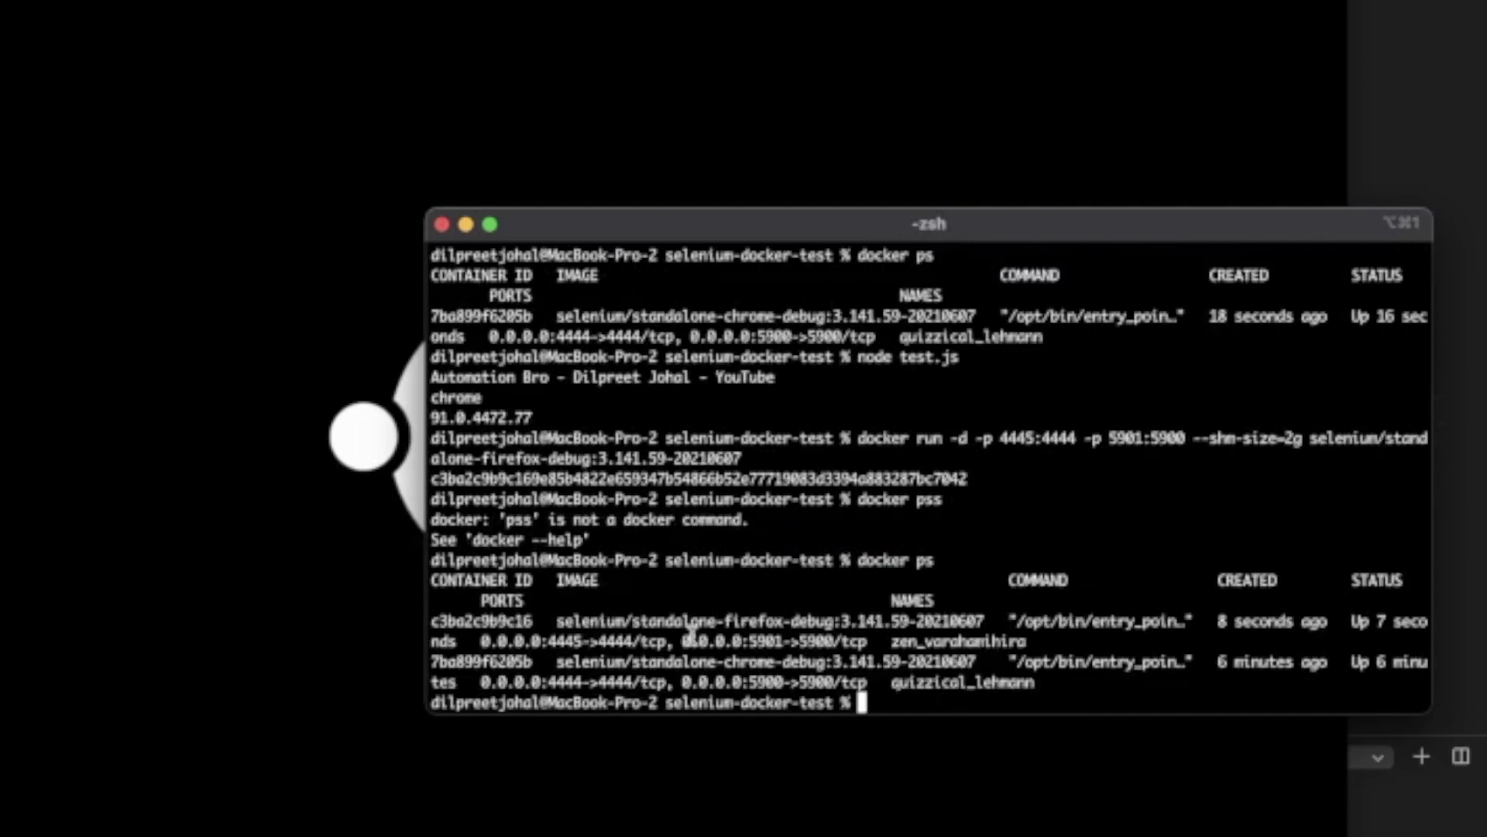
# - Inspect the listing's Firefox and Chrome rows, their image names and Chrome's hub port 4444
pyautogui.moveTo(1100, 631); pyautogui.dragTo(602, 620)
pyautogui.click(603, 620)
pyautogui.doubleClick(740, 621)
pyautogui.click(831, 624)
pyautogui.doubleClick(740, 663)
pyautogui.click(759, 667)
pyautogui.doubleClick(560, 685)
pyautogui.click(560, 685)
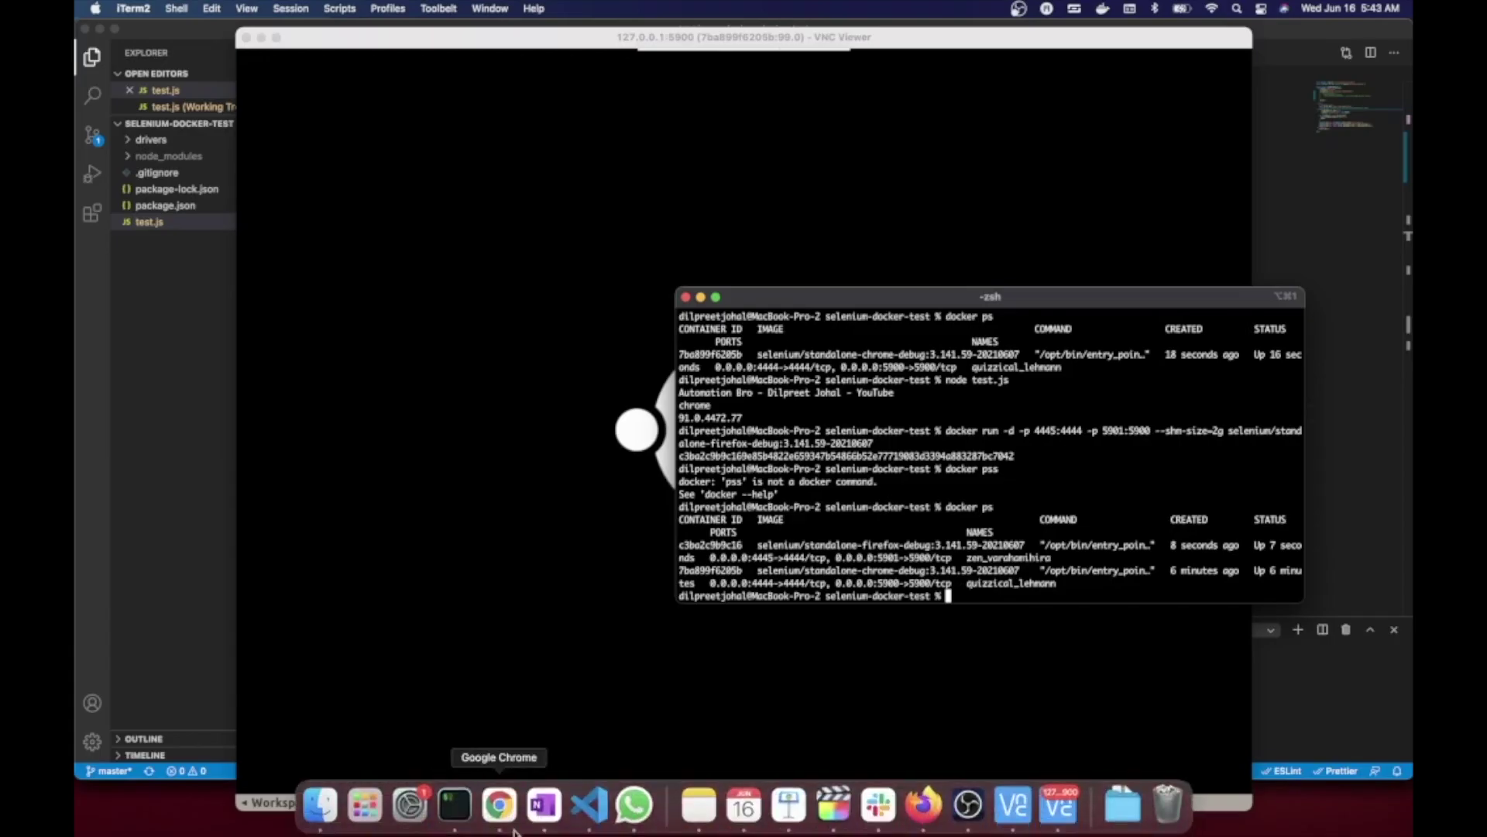
# - Load the WebDriver Hub at localhost:4445 in Chrome, then focus VNC Viewer's 127.0.0.1:5901 address
pyautogui.click(500, 812)
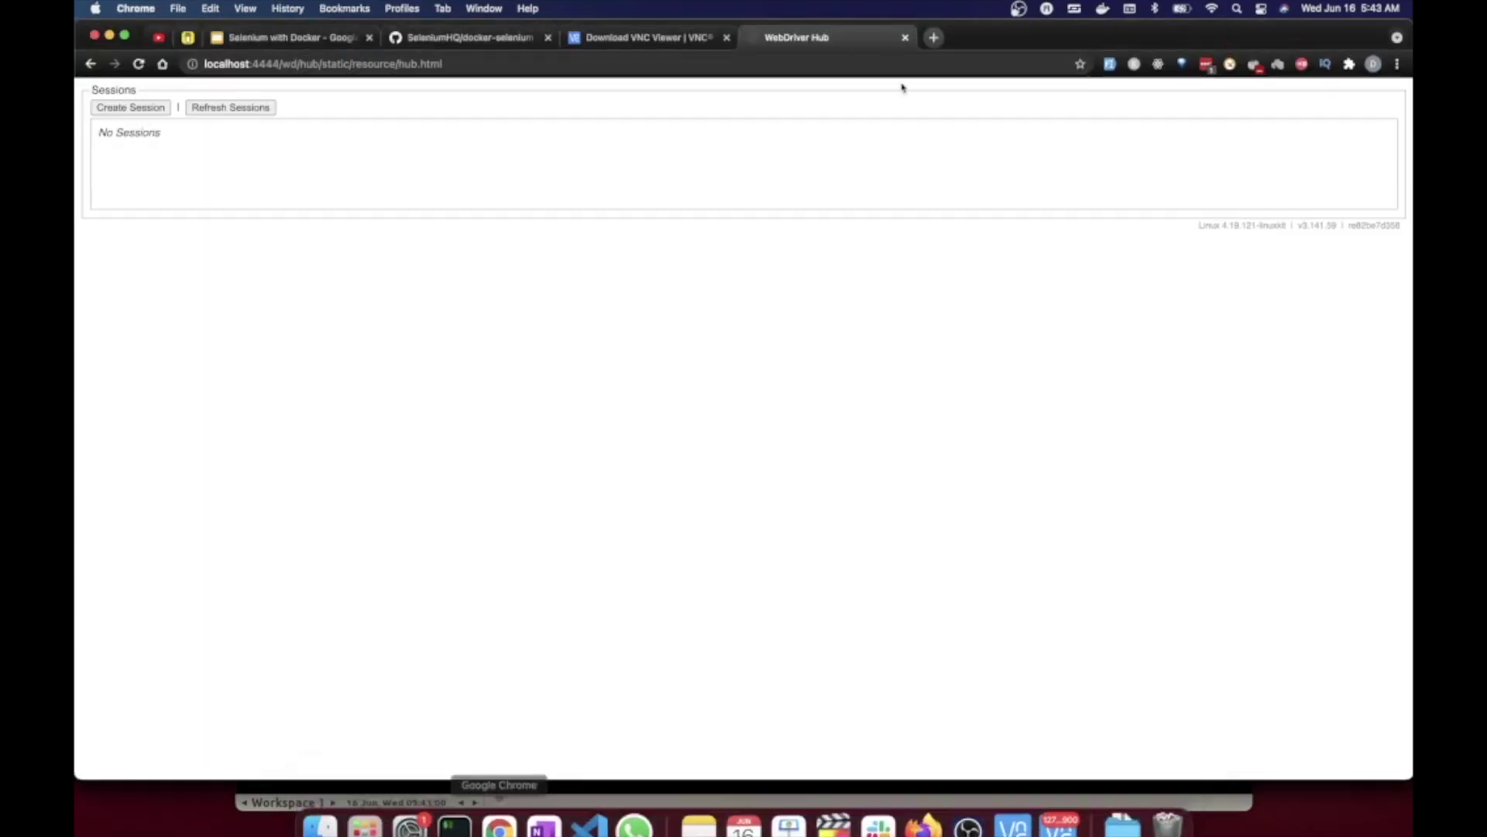
pyautogui.click(771, 62)
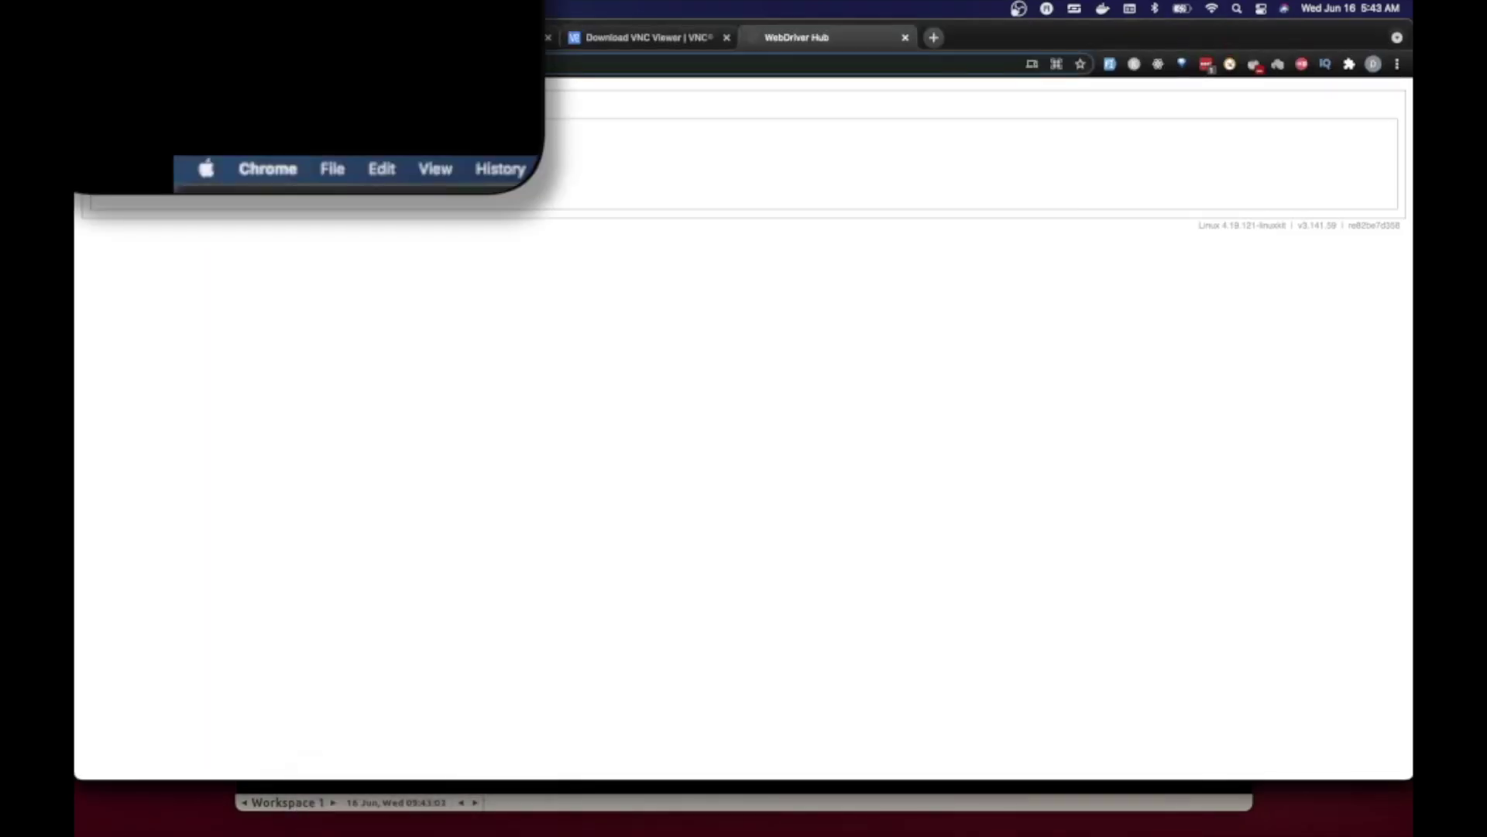
pyautogui.press('Return')
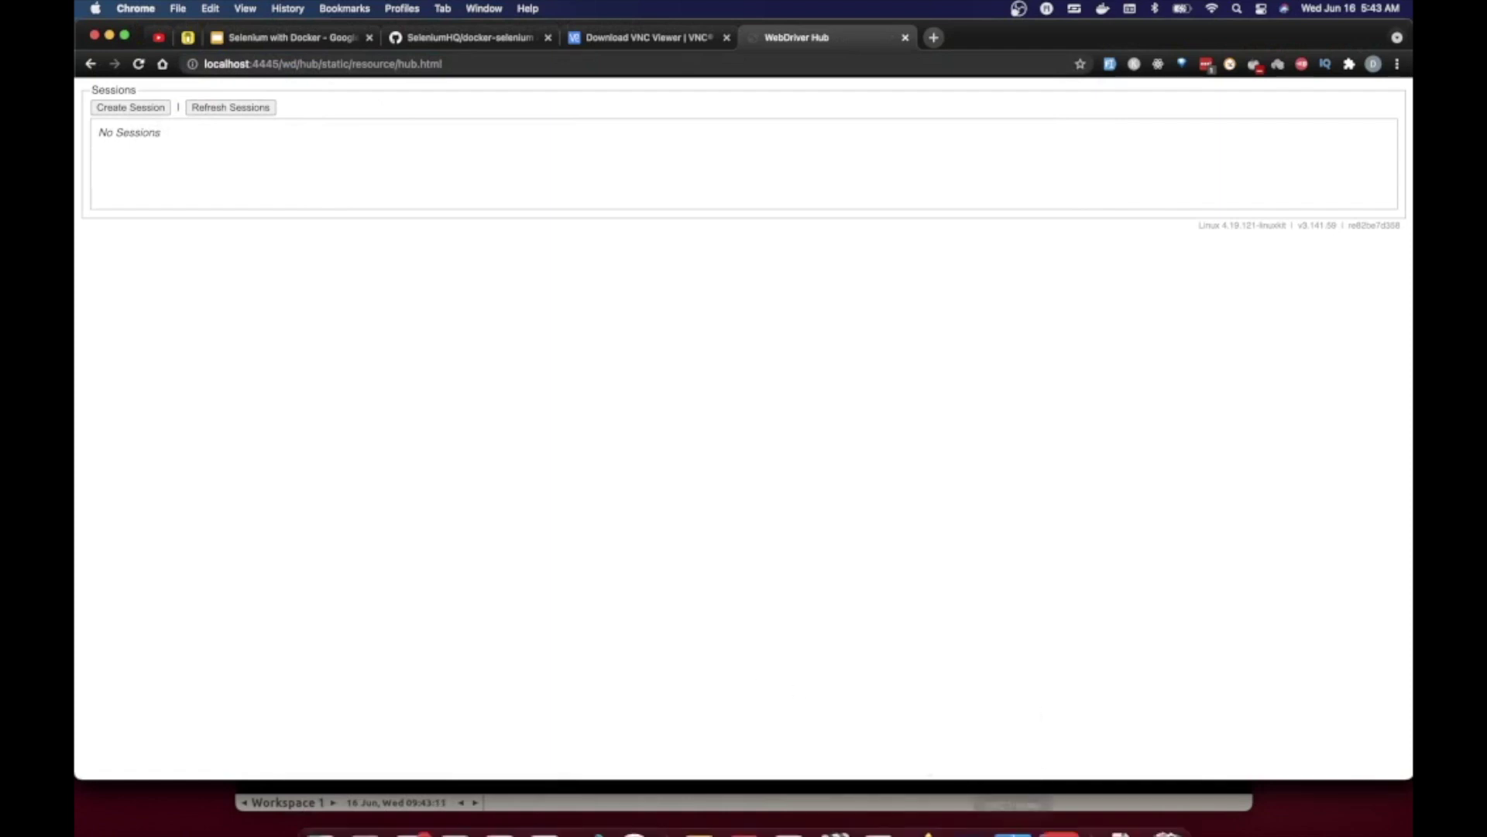
pyautogui.click(1013, 804)
pyautogui.click(699, 230)
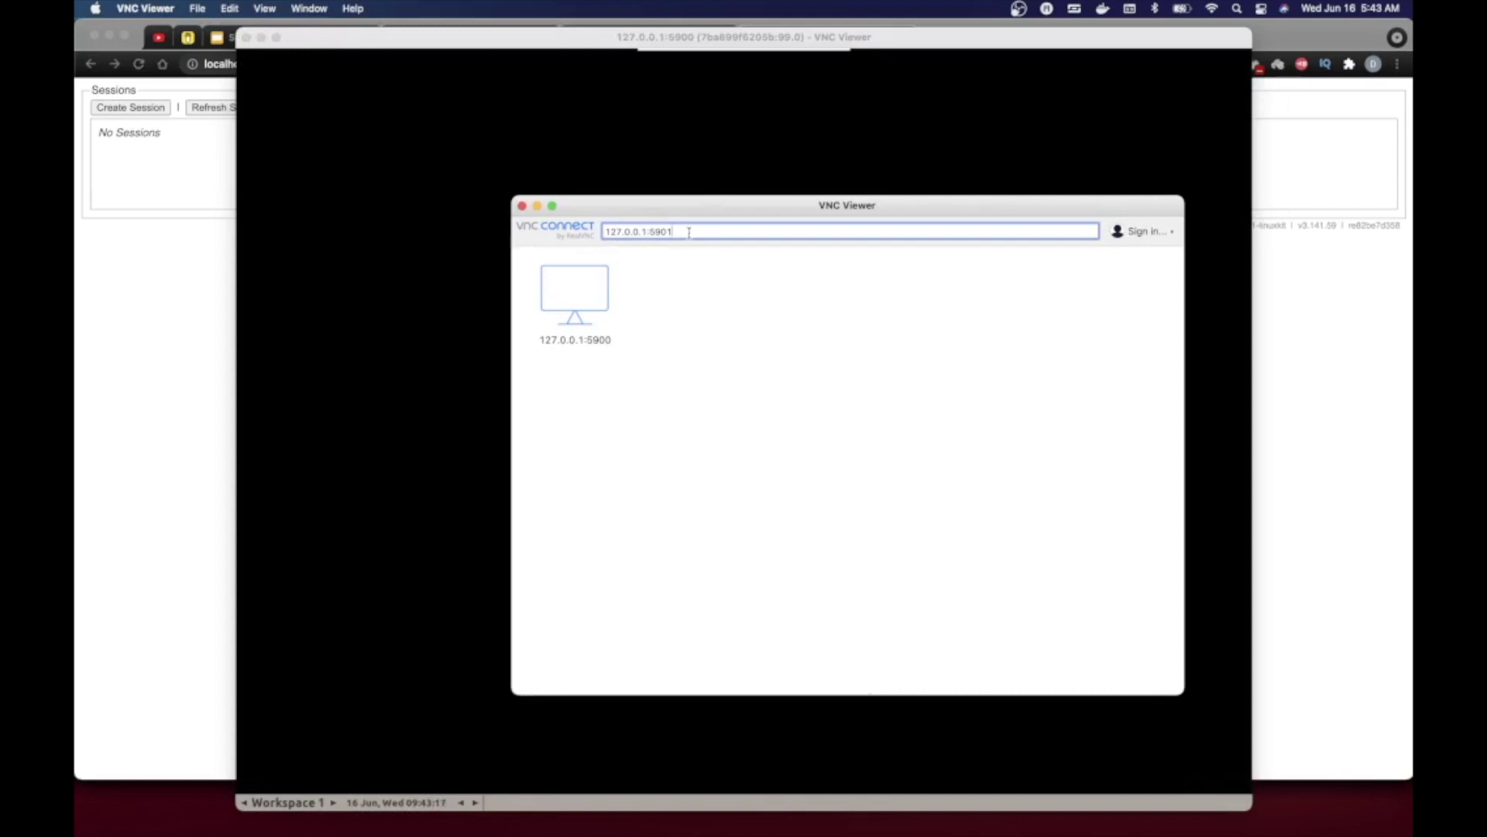
# - Connect to 127.0.0.1:5901, suppressing unencrypted warnings and remembering the VNC password, then position the window
pyautogui.press('Return')
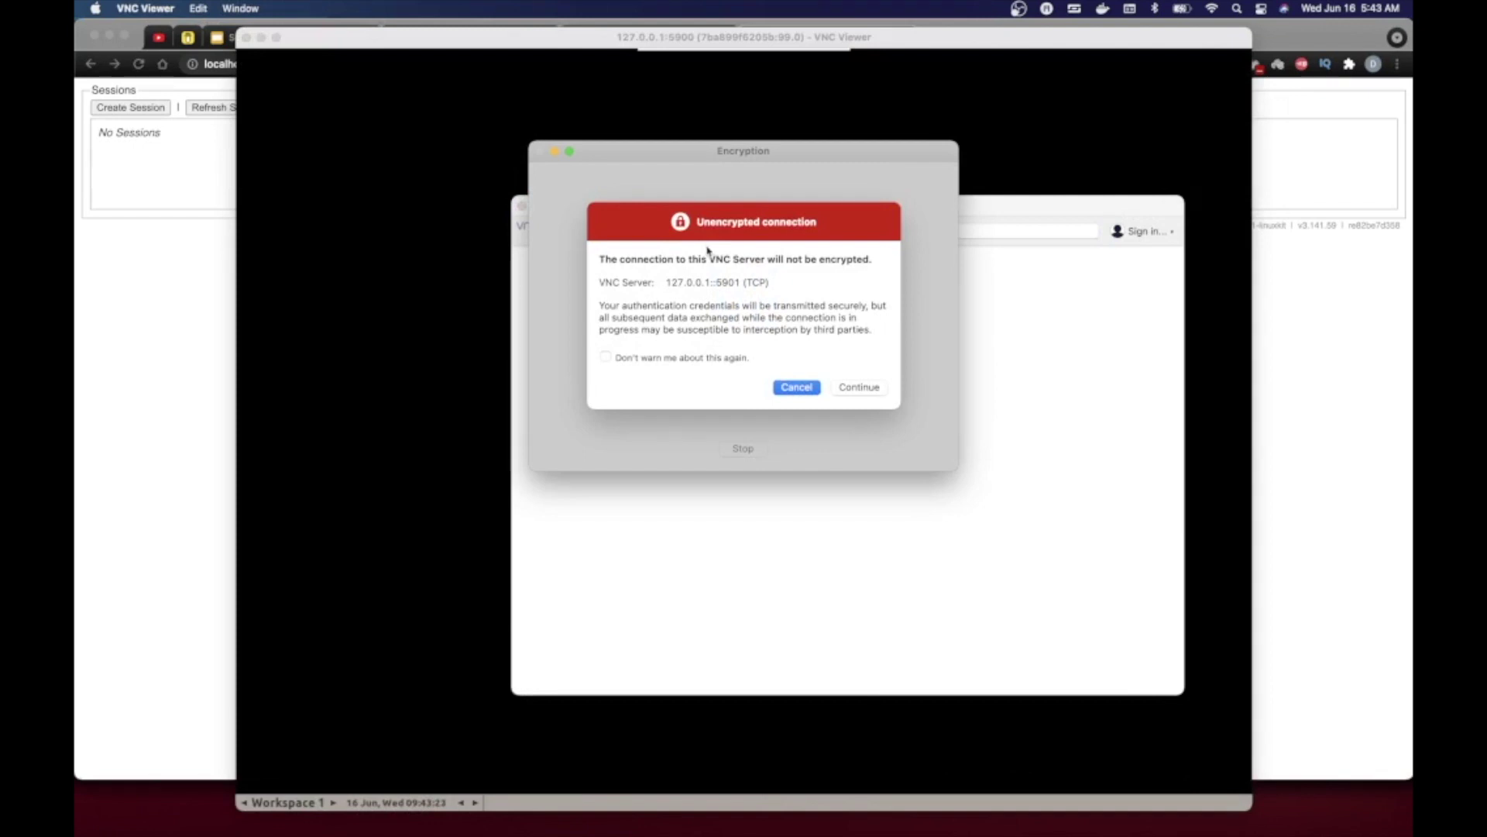
pyautogui.click(674, 361)
pyautogui.click(849, 389)
pyautogui.write('pecret')
pyautogui.click(678, 350)
pyautogui.click(835, 373)
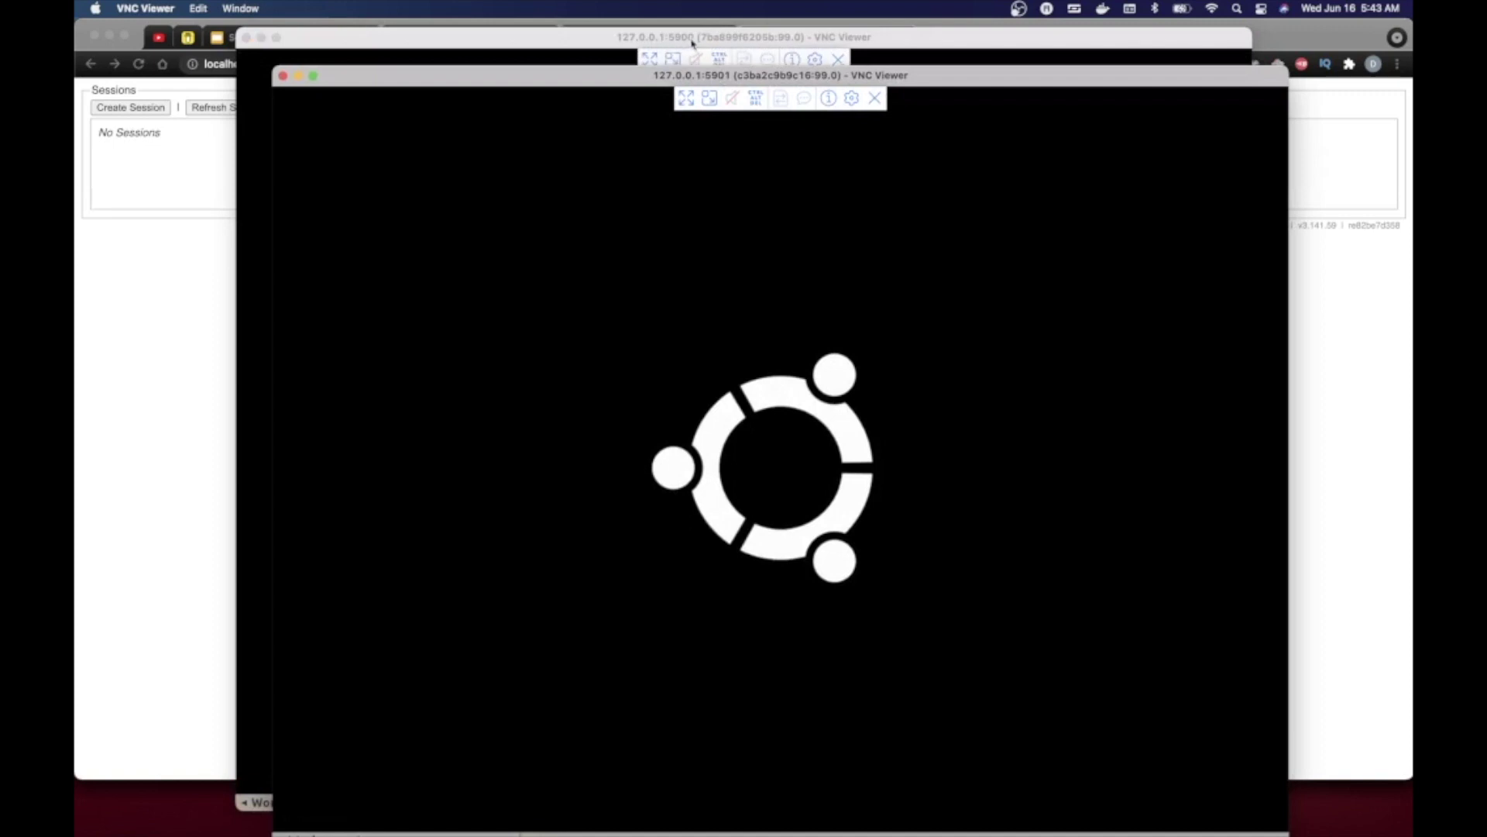
pyautogui.moveTo(928, 77); pyautogui.dragTo(892, 45)
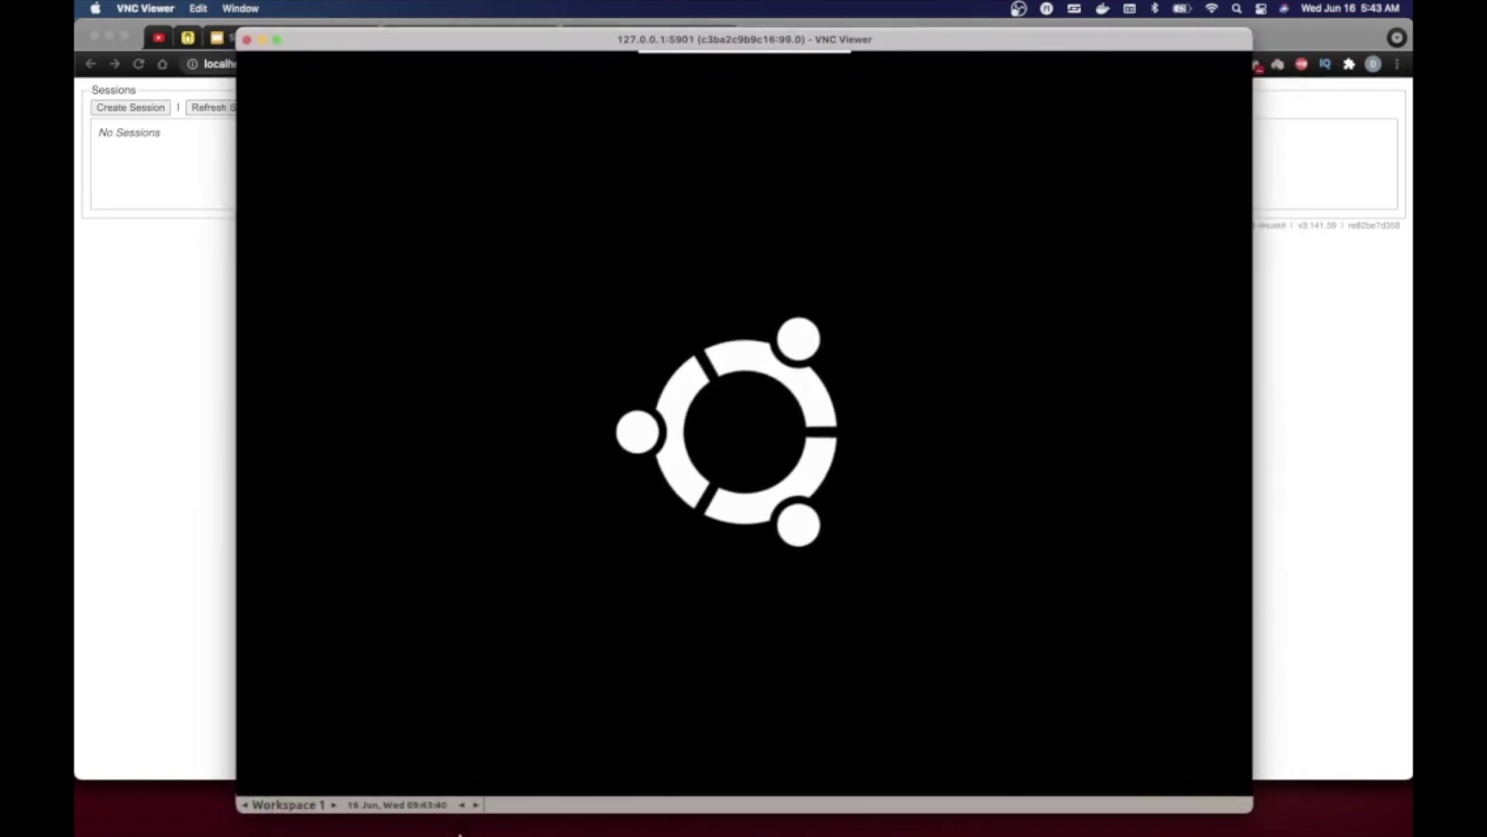
# - In test.js, change the usingServer hub port from 4444 to 4445
pyautogui.moveTo(459, 833)
pyautogui.click(432, 803)
pyautogui.click(611, 655)
pyautogui.click(577, 803)
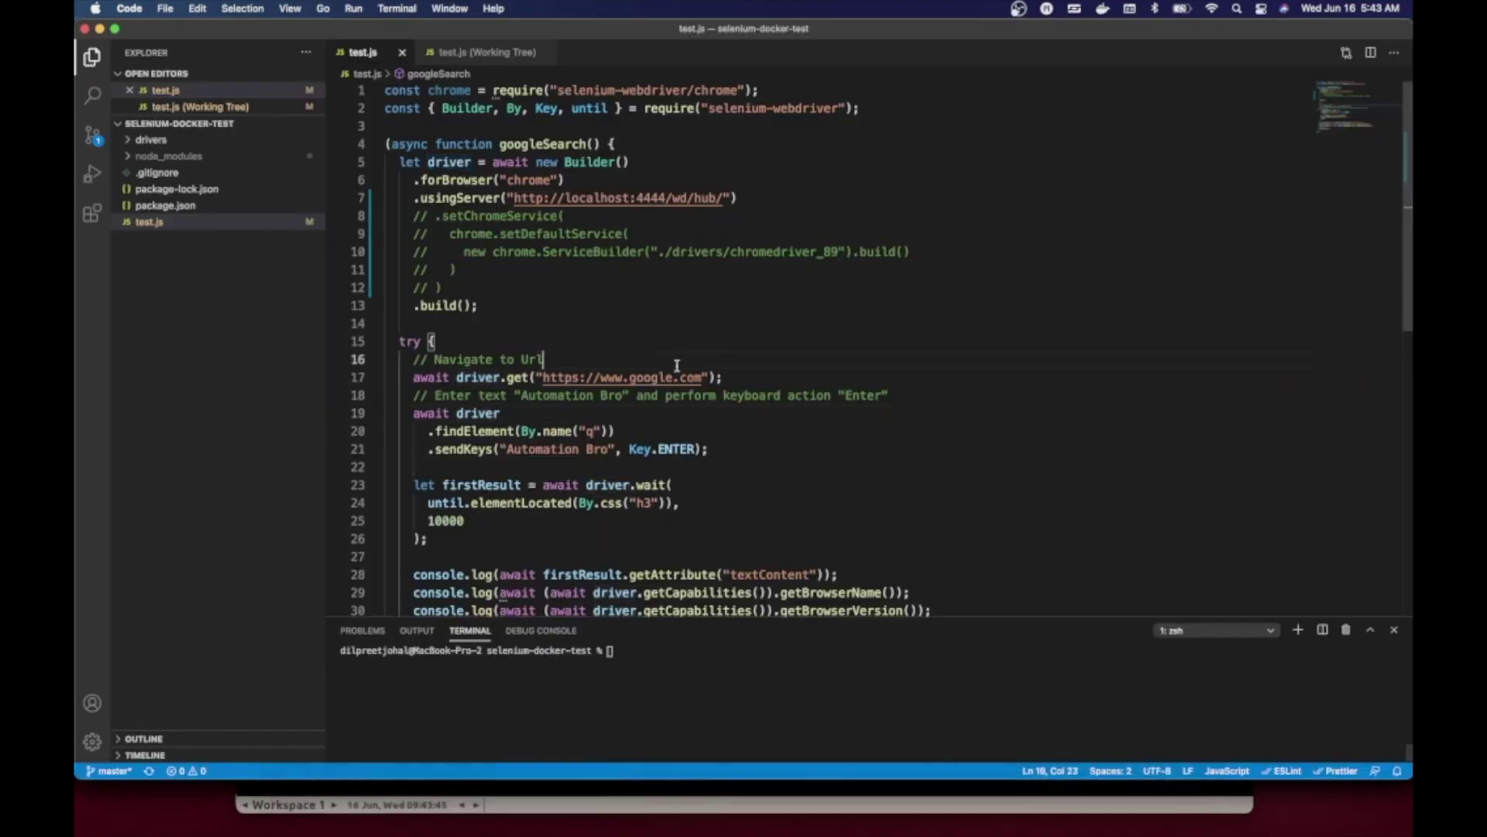
pyautogui.click(665, 195)
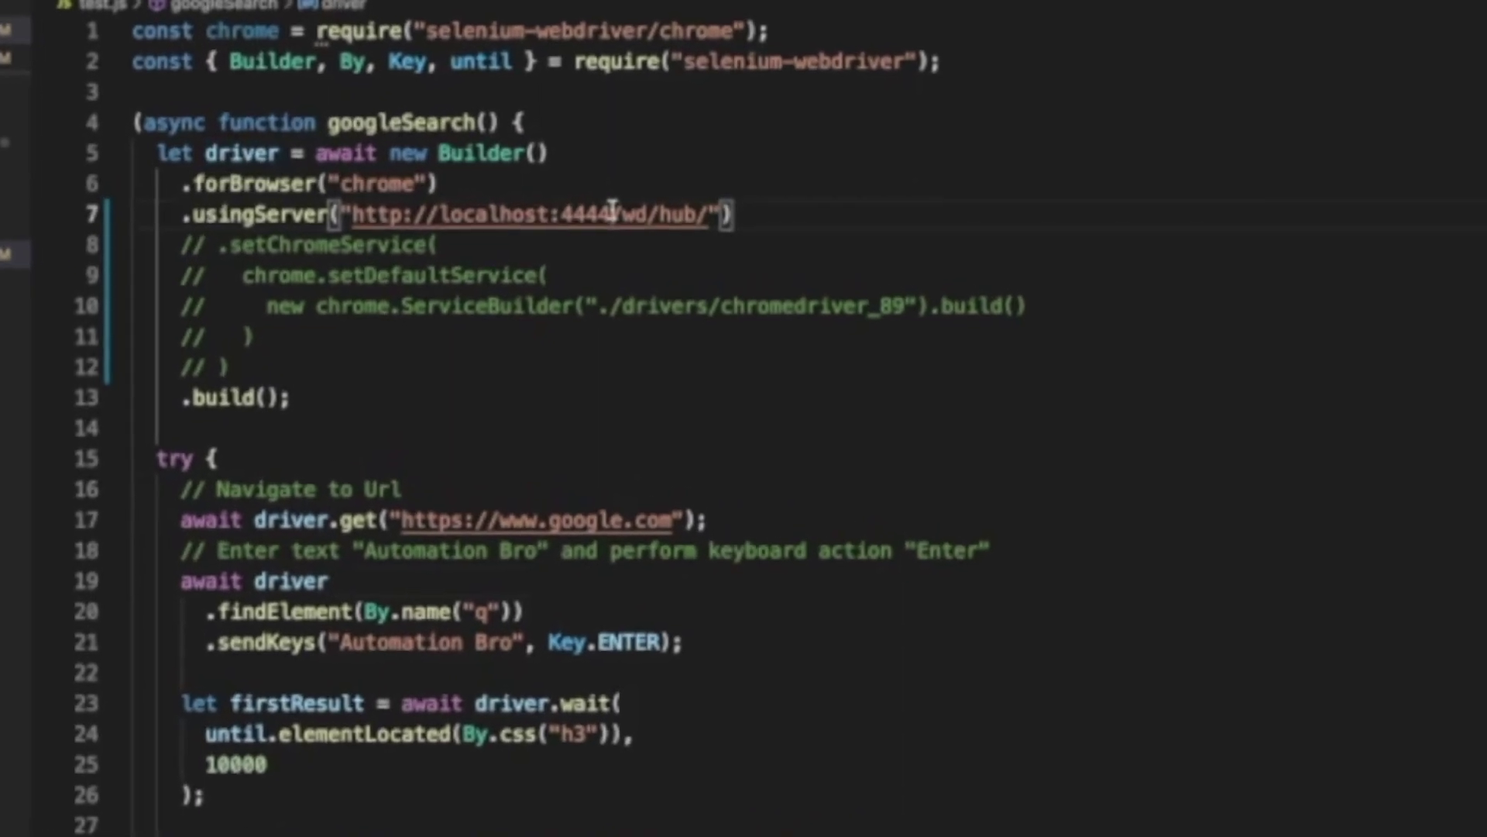
pyautogui.press('BackSpace')
pyautogui.write('5')
# - Replace the forBrowser value "chrome" with "firefox" and check the edited lines
pyautogui.doubleClick(388, 178)
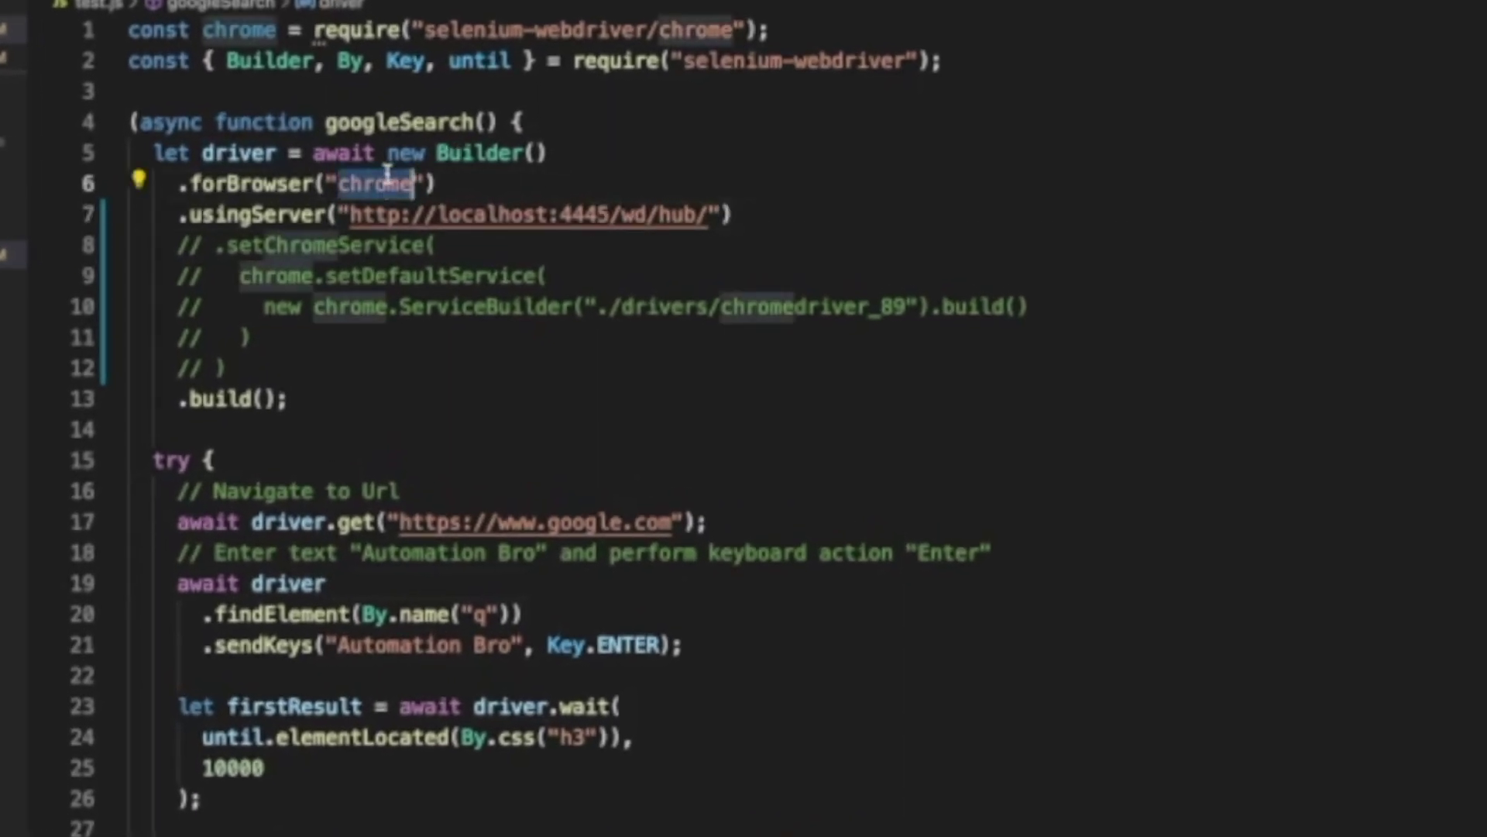
pyautogui.write('firefox')
pyautogui.click(525, 209)
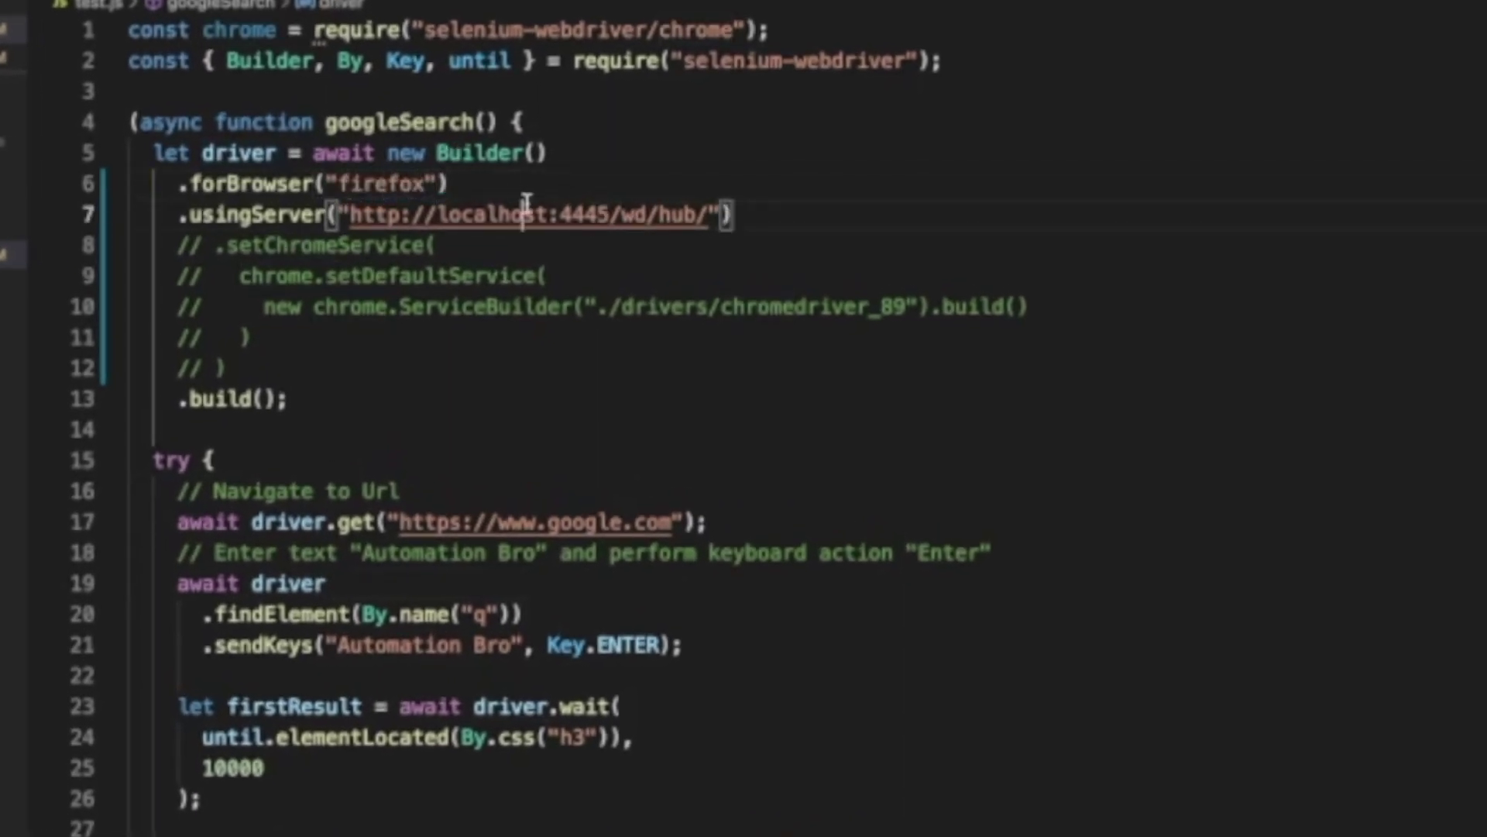
pyautogui.click(608, 335)
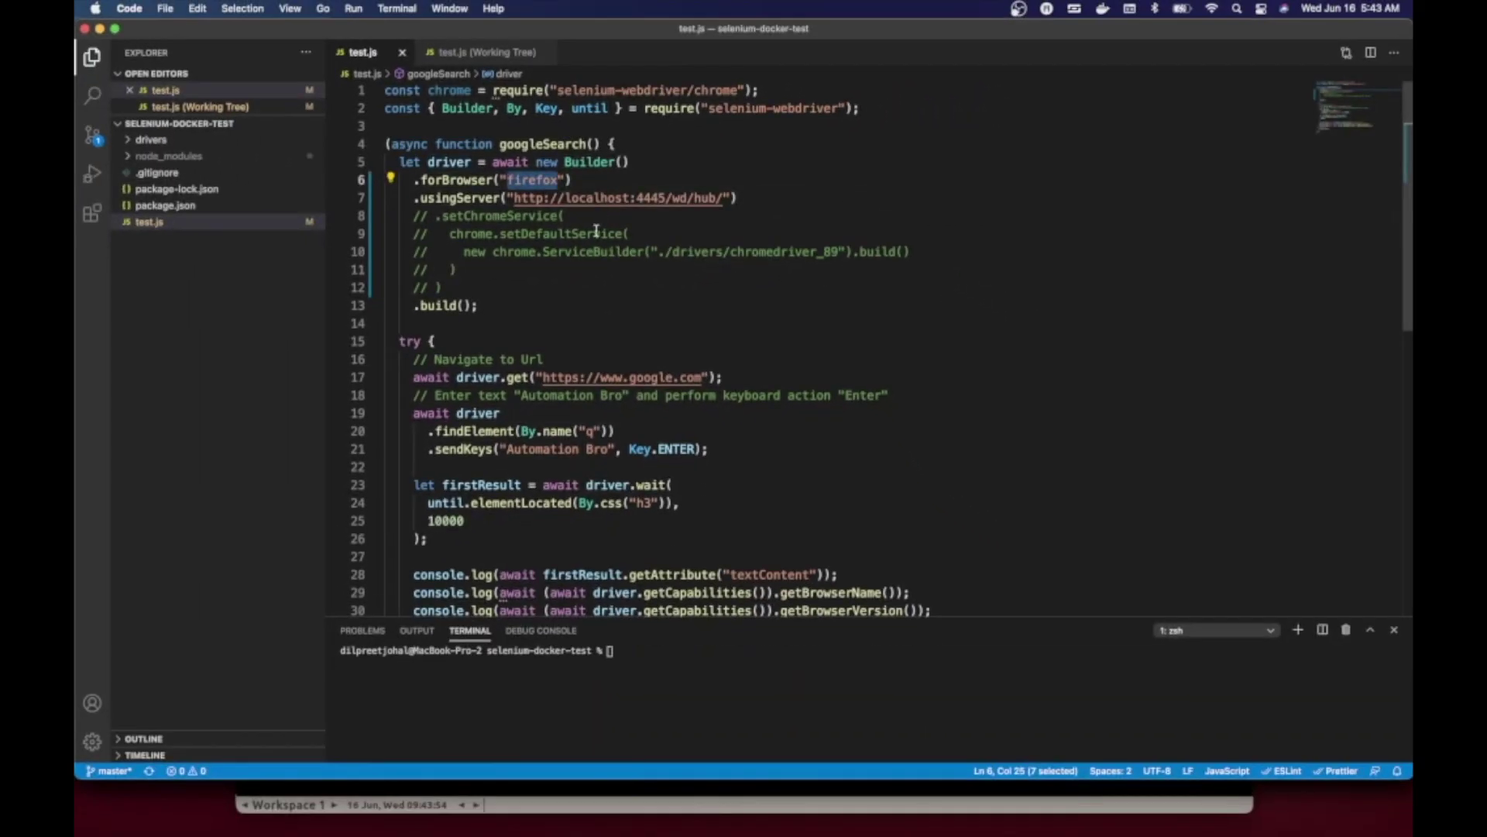
pyautogui.click(660, 296)
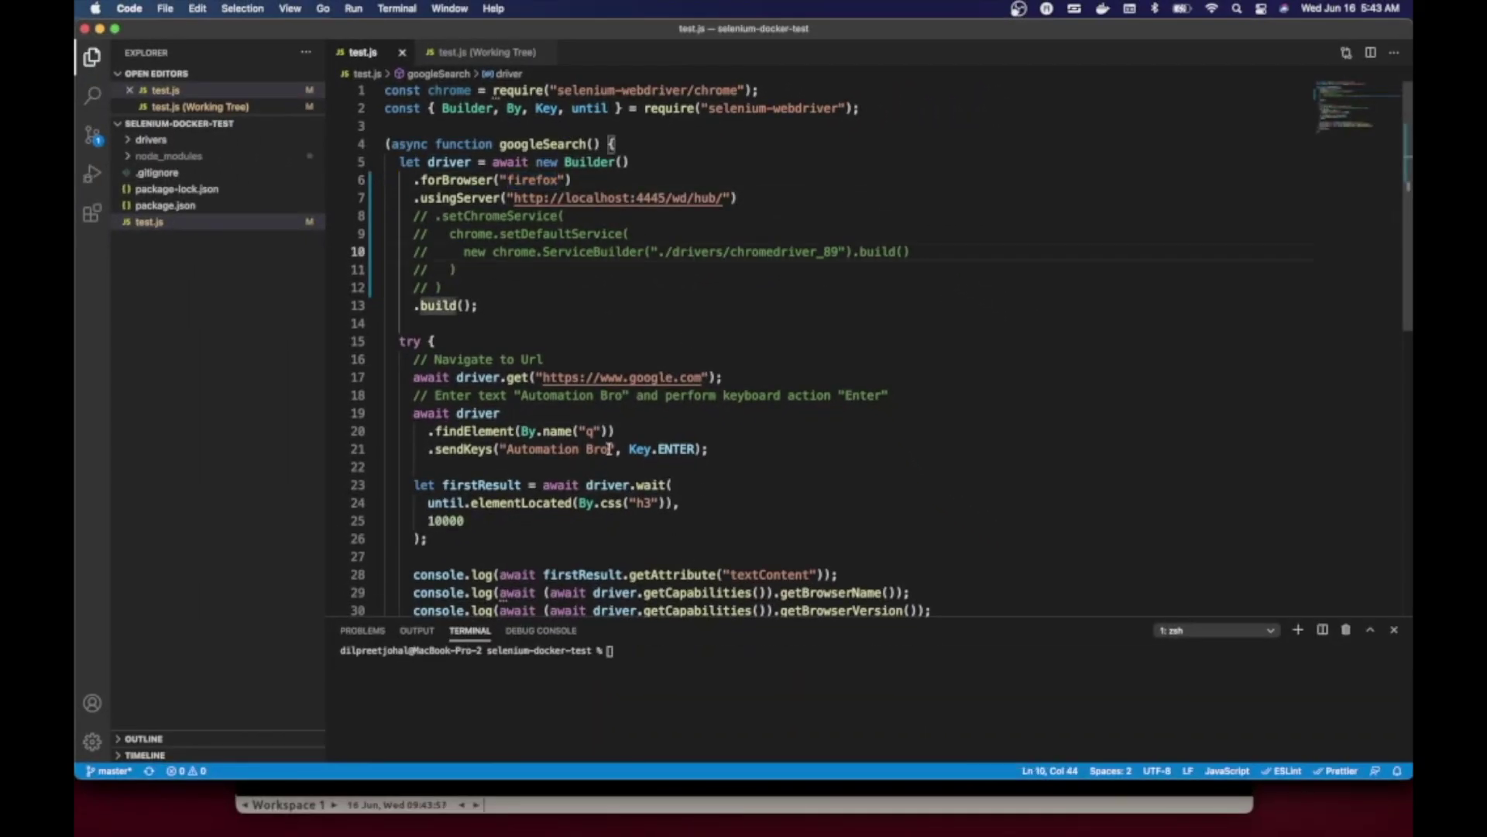
pyautogui.click(741, 198)
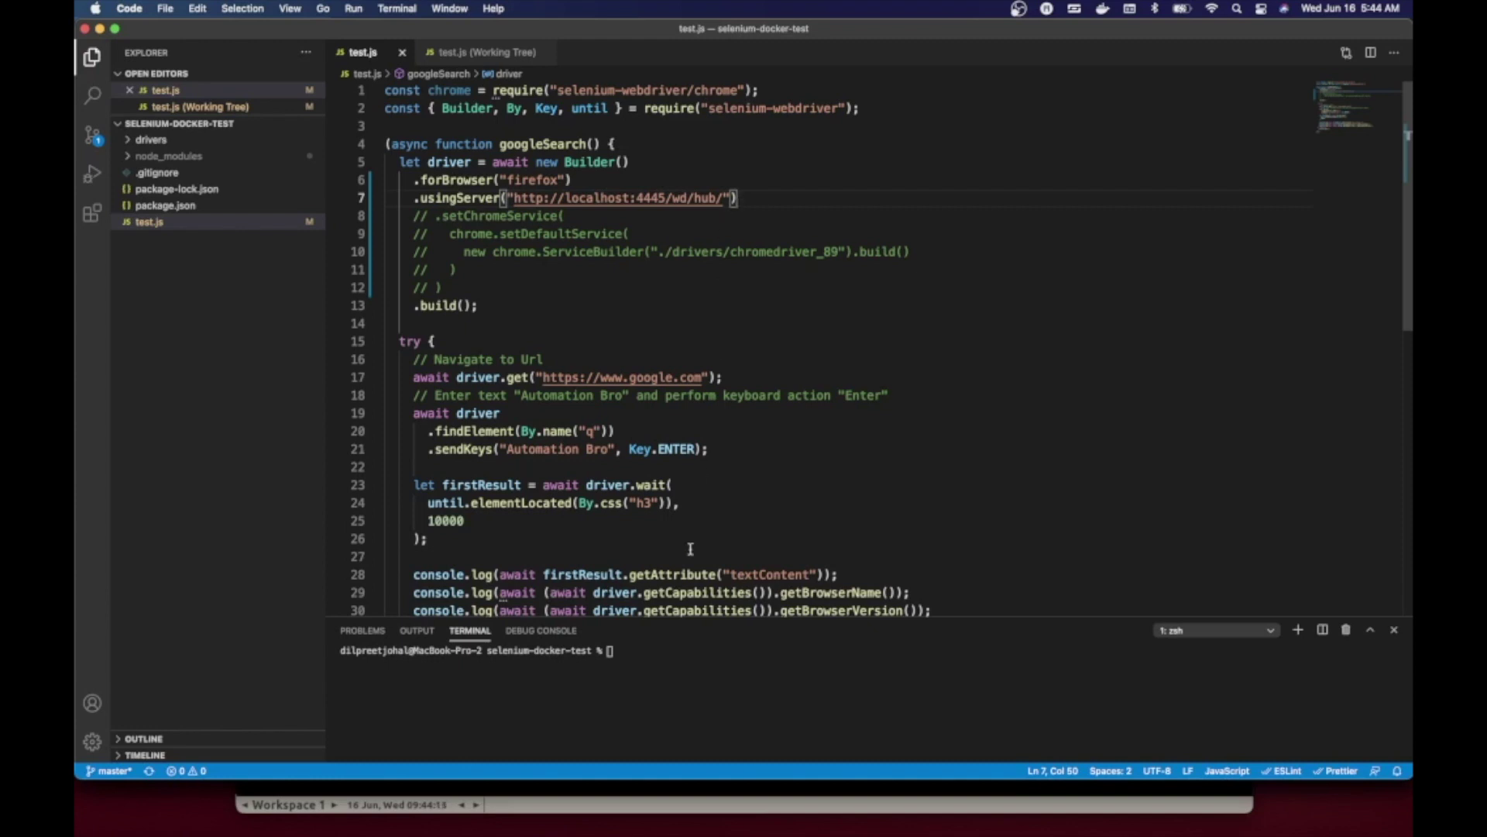
# - Clear the terminal and run node test.js, watching Firefox in the 5901 VNC session
pyautogui.moveTo(496, 802)
pyautogui.click(433, 804)
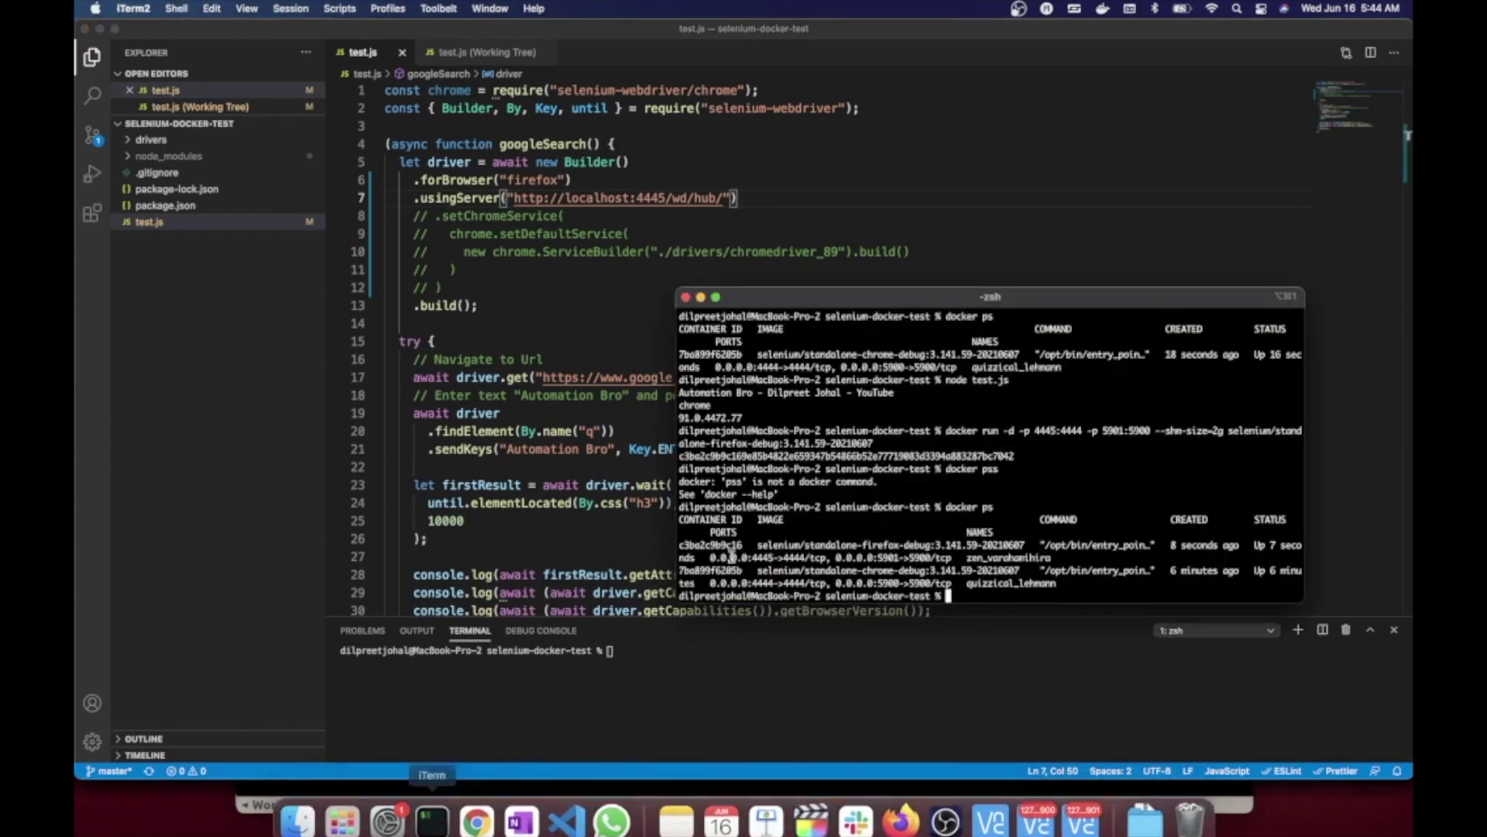
pyautogui.write('clear')
pyautogui.press('Return')
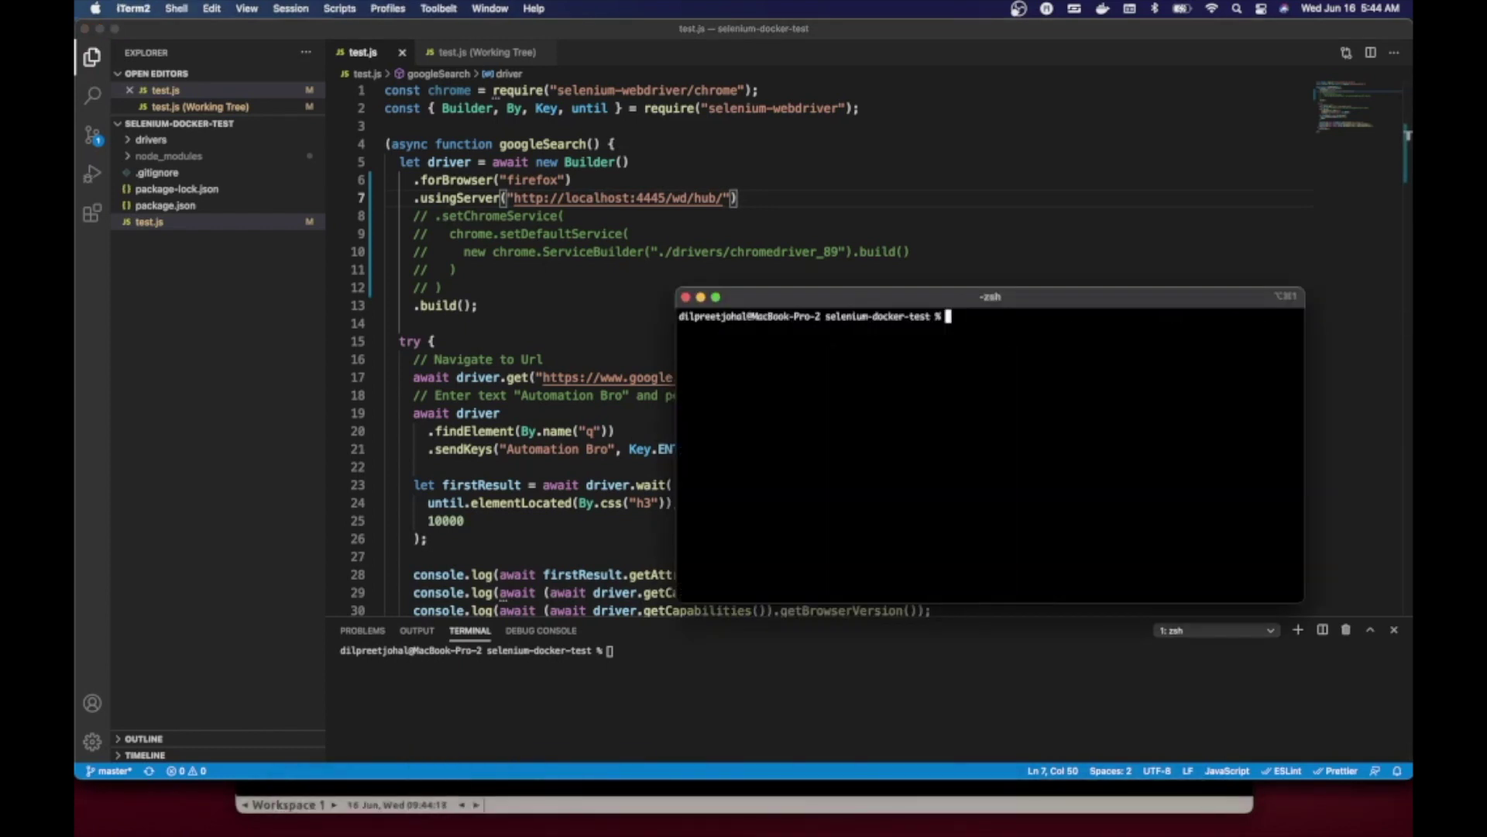
pyautogui.write('node test.js')
pyautogui.click(986, 807)
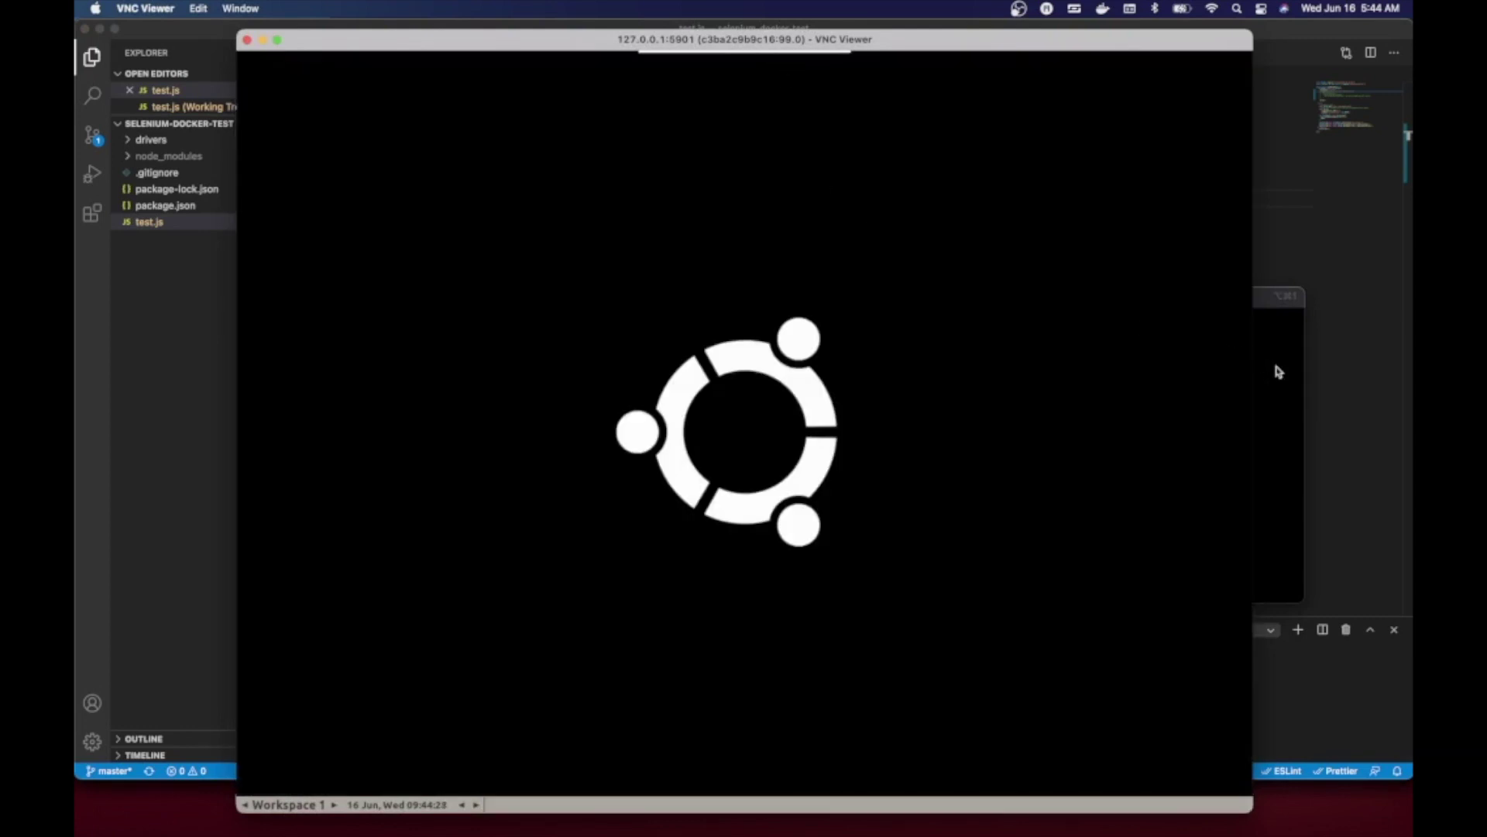
# - Inspect the test output, highlighting the browser name firefox and version 89.0
pyautogui.click(1274, 368)
pyautogui.moveTo(732, 359); pyautogui.dragTo(672, 332)
pyautogui.click(672, 332)
pyautogui.doubleClick(698, 342)
pyautogui.tripleClick(691, 342)
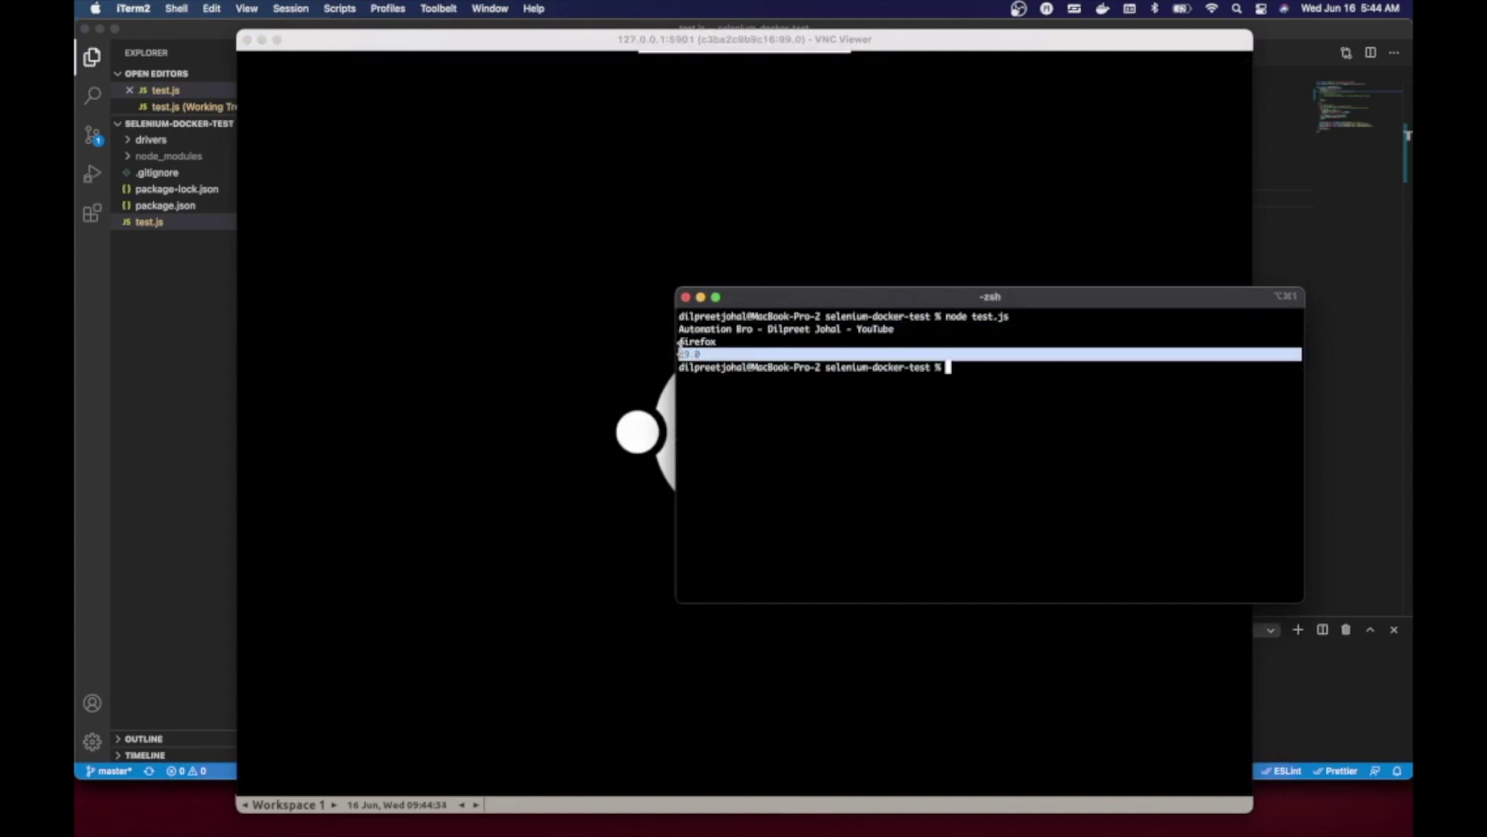
pyautogui.click(775, 343)
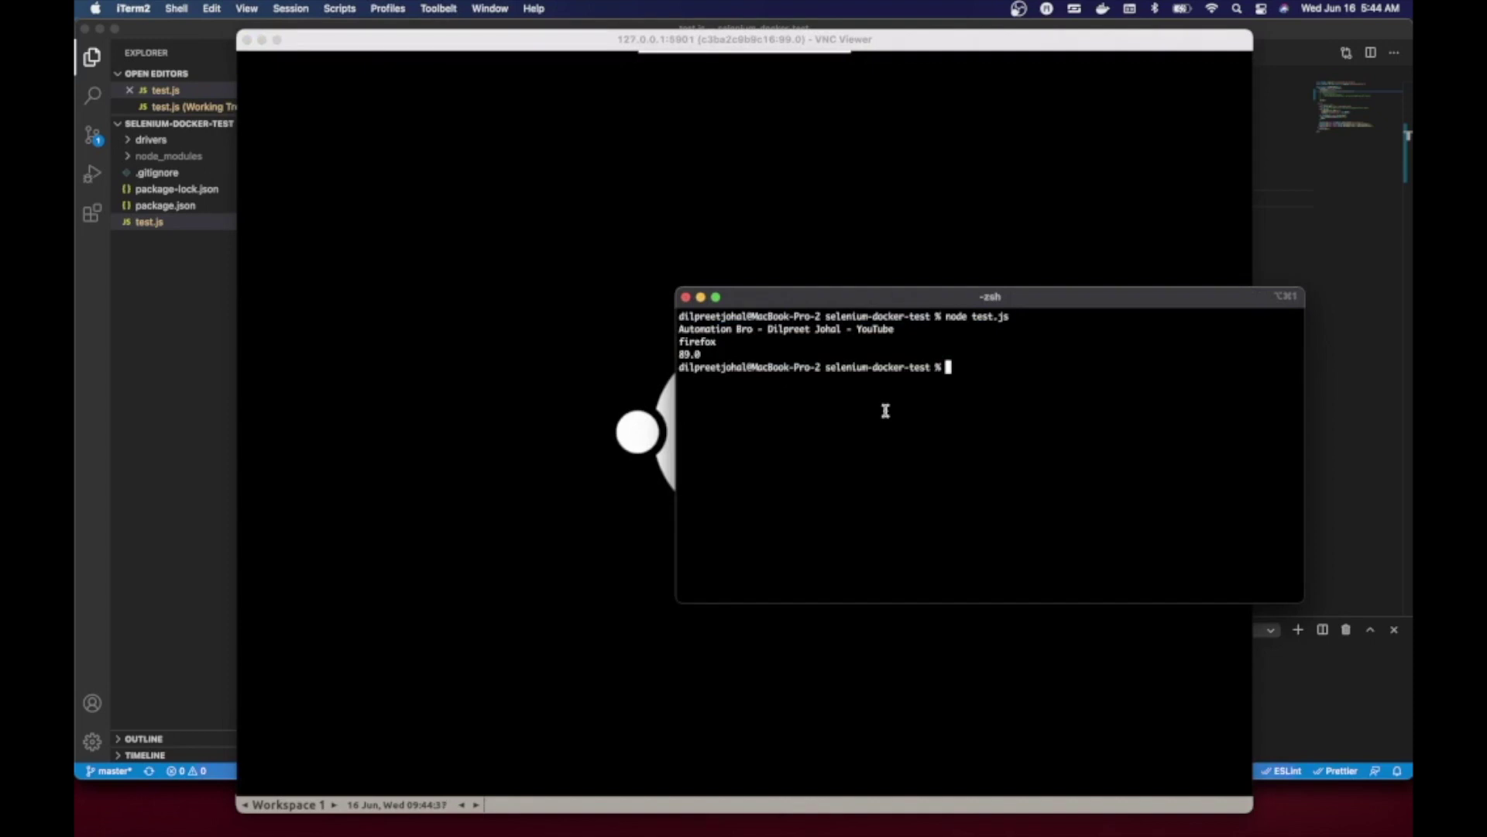